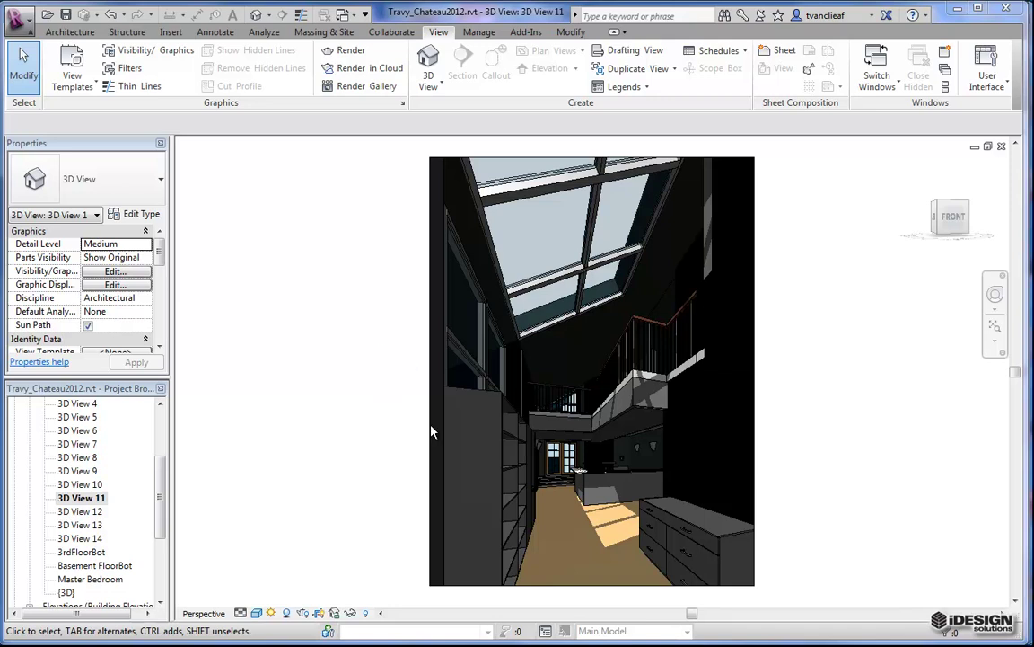
Sign in to Autodesk Accounts with the Autodesk ID and account password.
mouse_move(147, 640)
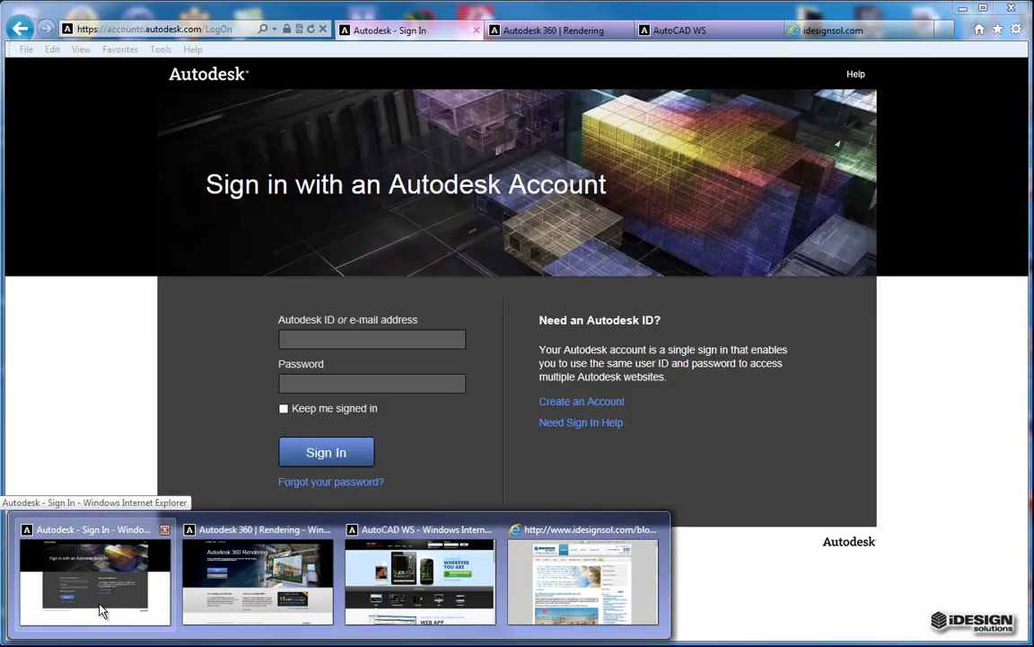
click(92, 549)
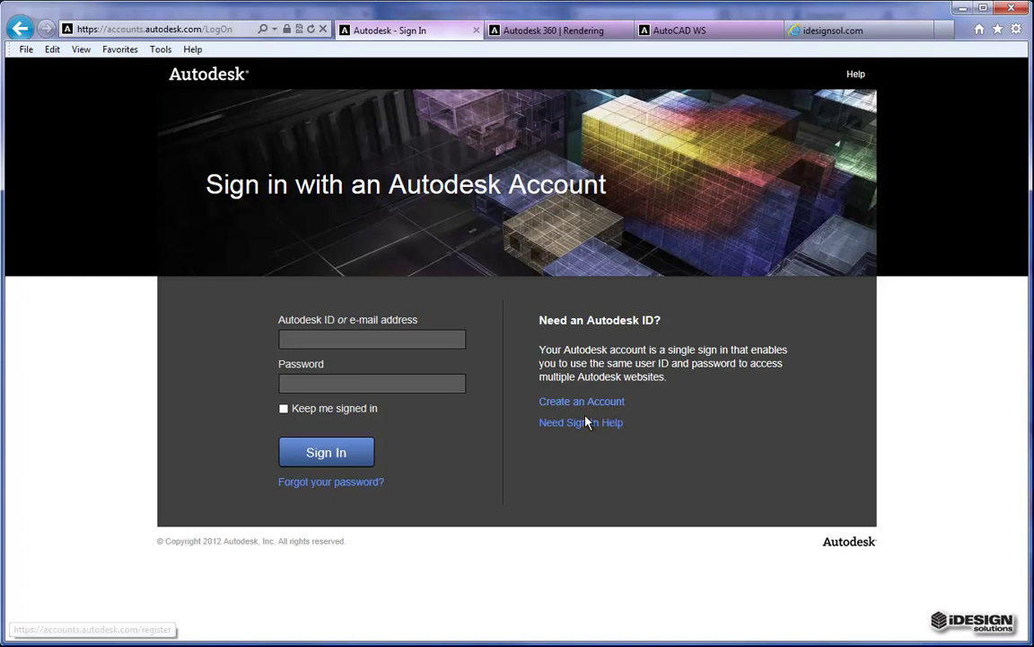
click(313, 338)
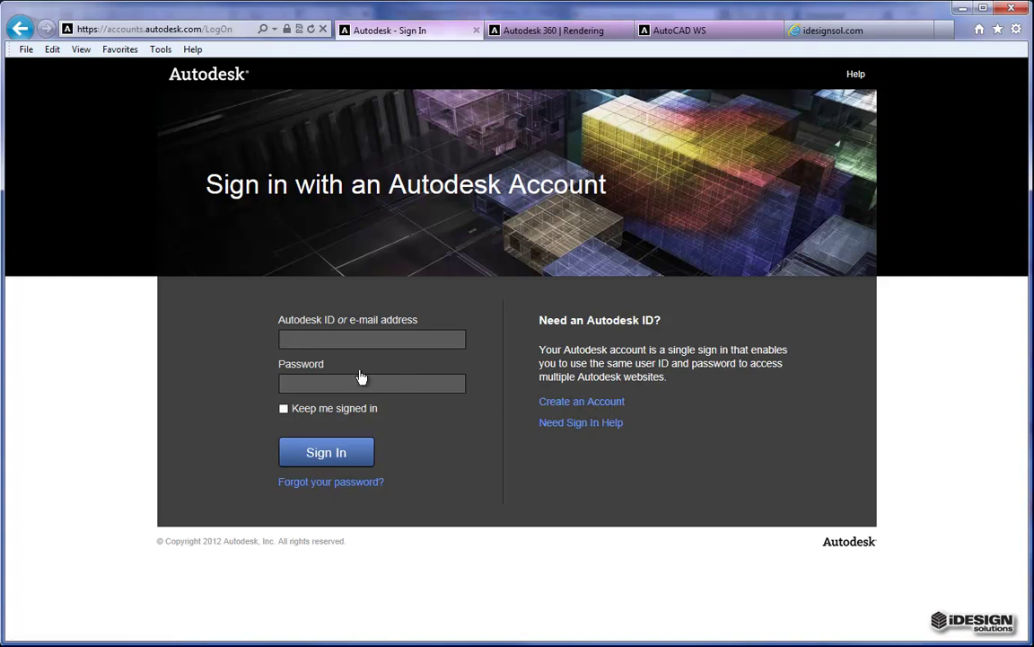
key(Tab)
text(•••••••••••)
key(Return)
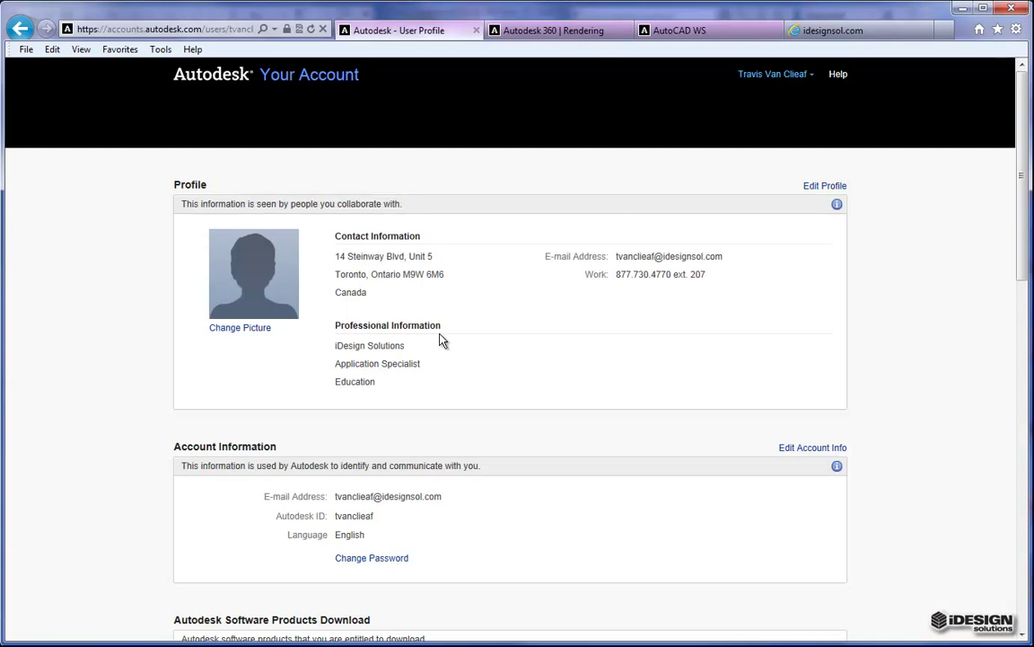
Review the Autodesk 360 services list down to Energy Analysis, then switch to the AutoCAD WS tab.
scroll(383, 307, down, 3)
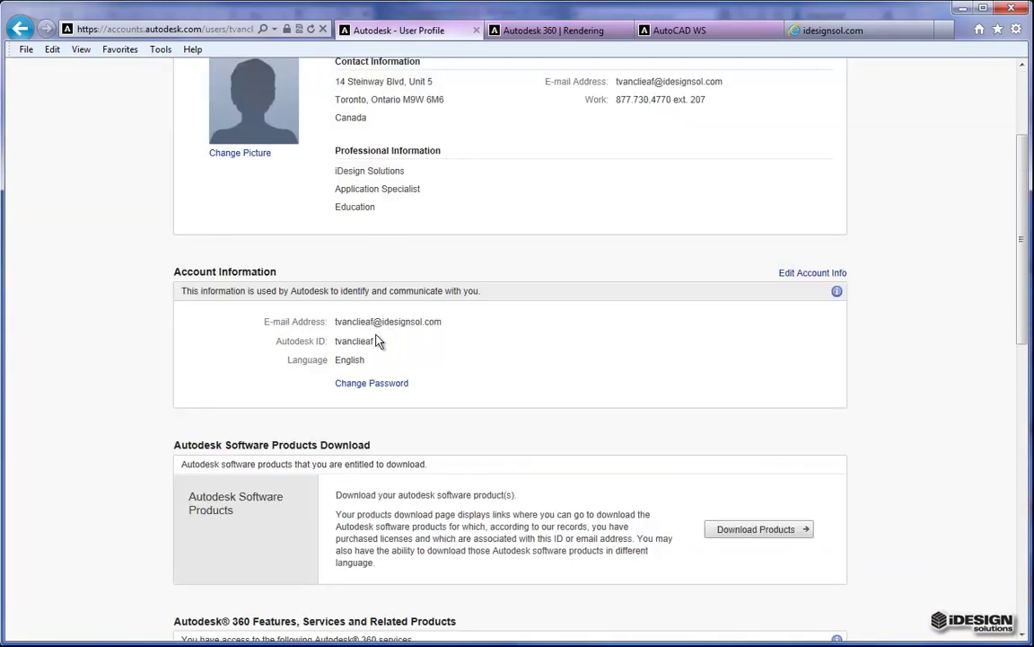
scroll(502, 340, down, 2)
scroll(288, 335, down, 1)
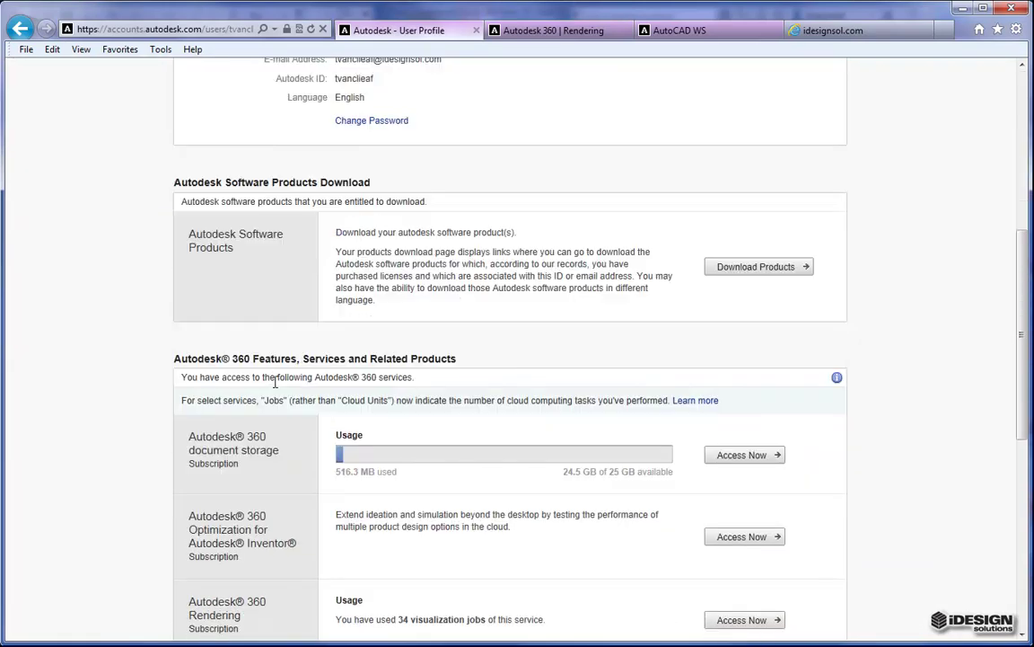
scroll(256, 337, down, 2)
scroll(296, 324, down, 1)
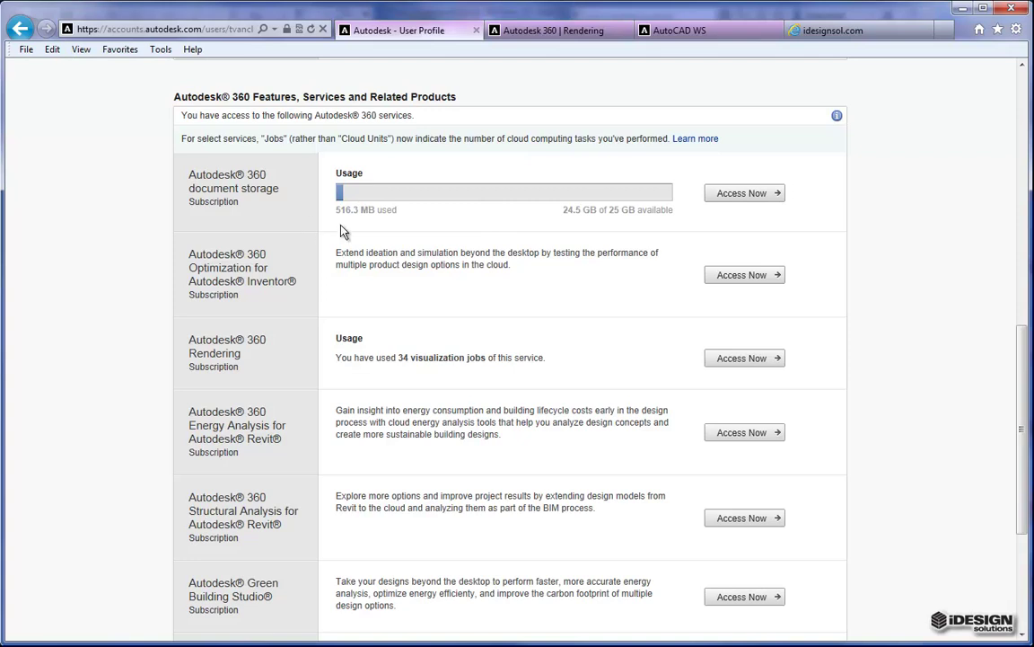
scroll(540, 381, down, 1)
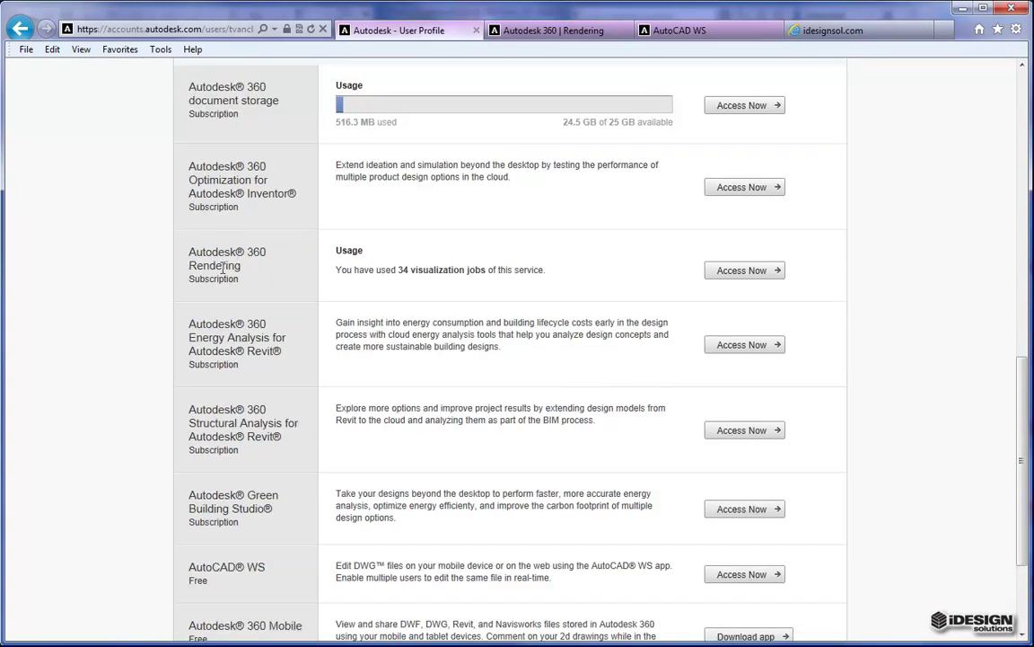
scroll(299, 277, down, 1)
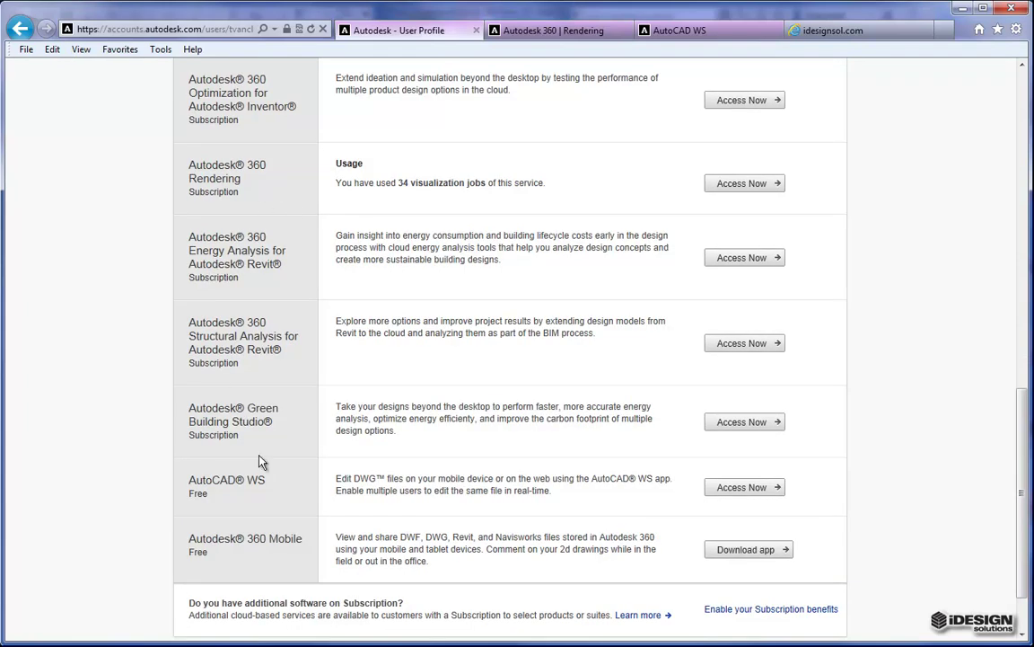
drag(238, 277, 186, 279)
scroll(247, 441, down, 1)
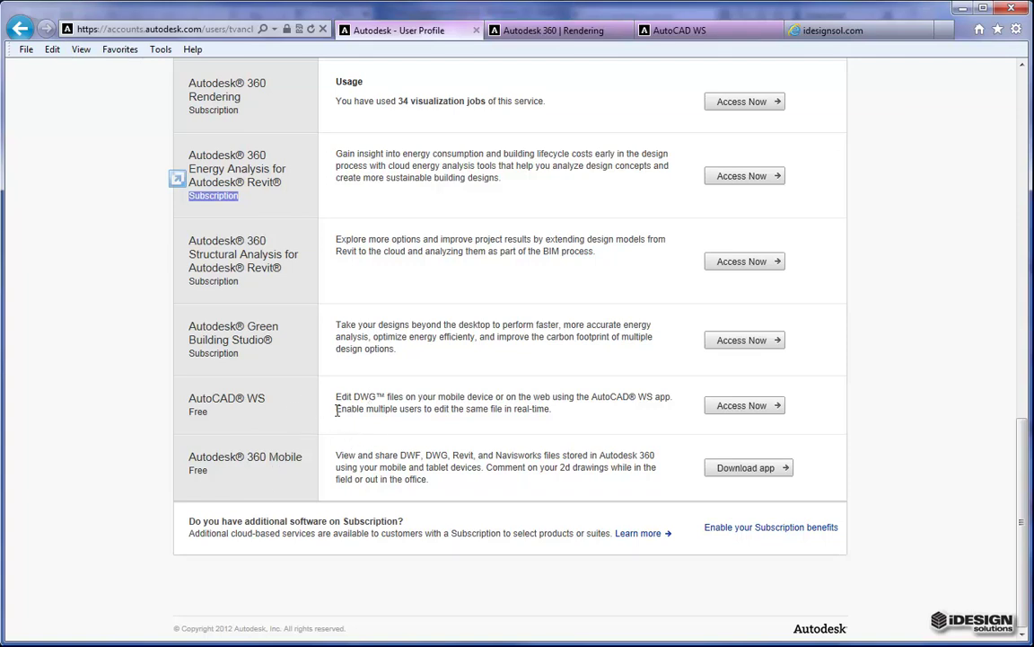
scroll(305, 395, up, 2)
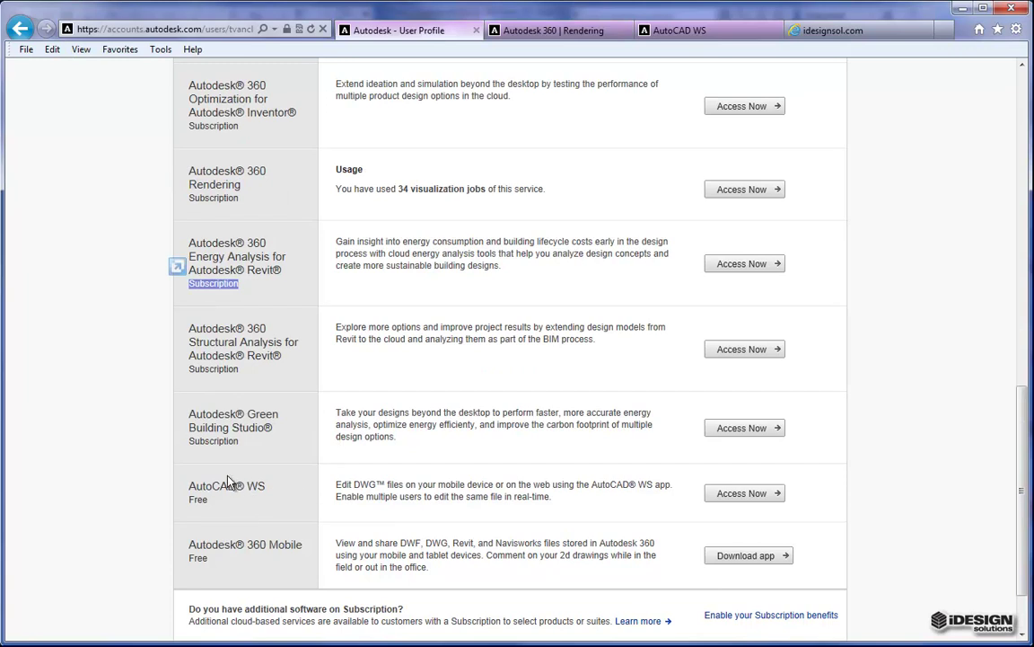
click(680, 34)
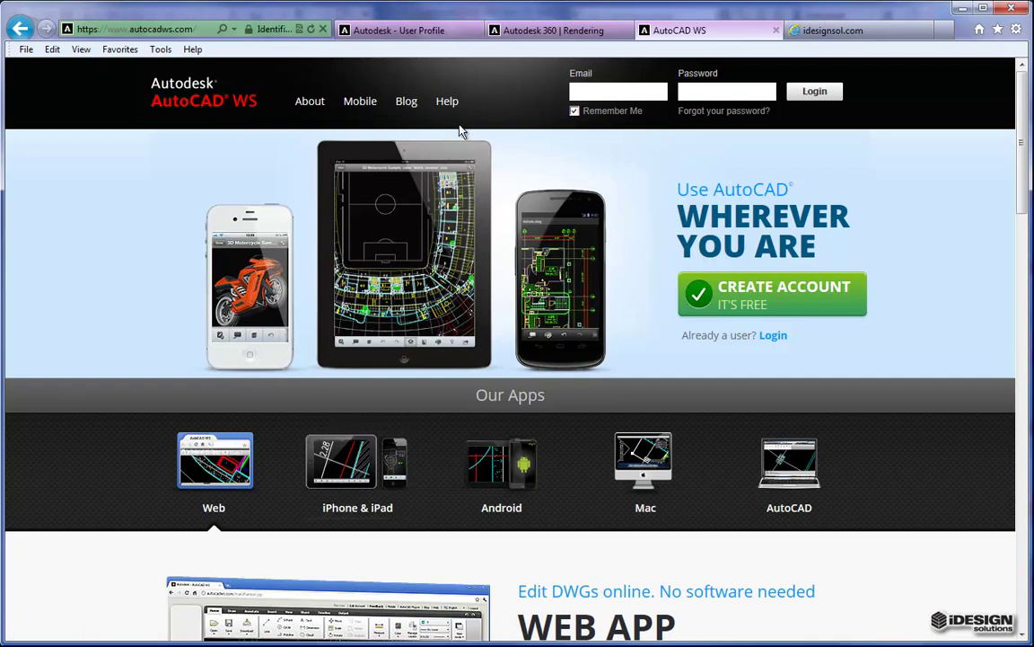
Sign in on the Autodesk 360 Rendering site to reach its Render Gallery.
click(550, 32)
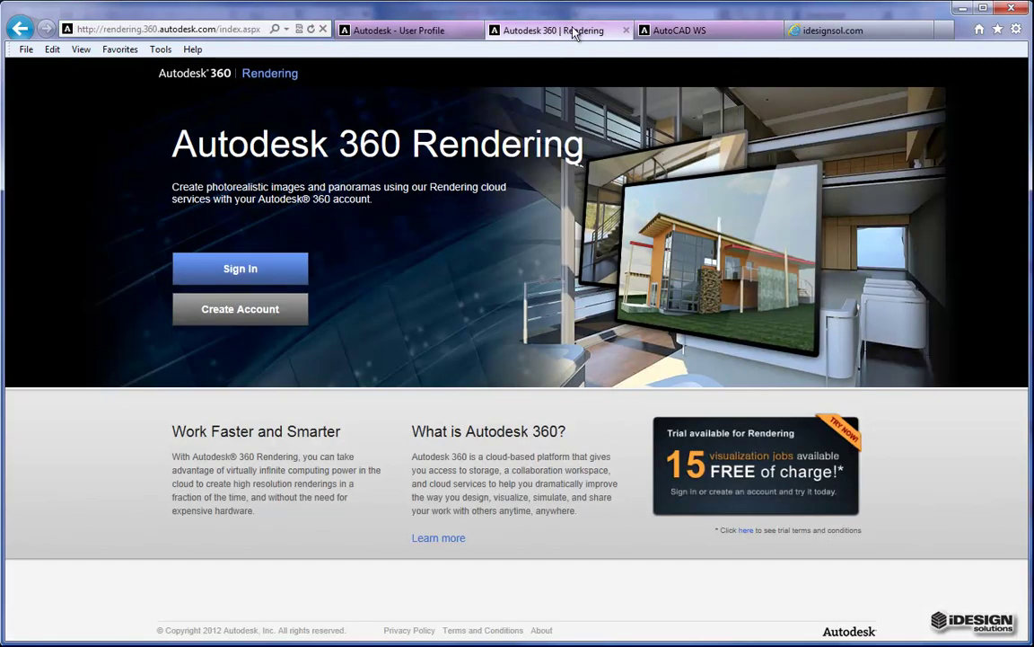
click(237, 276)
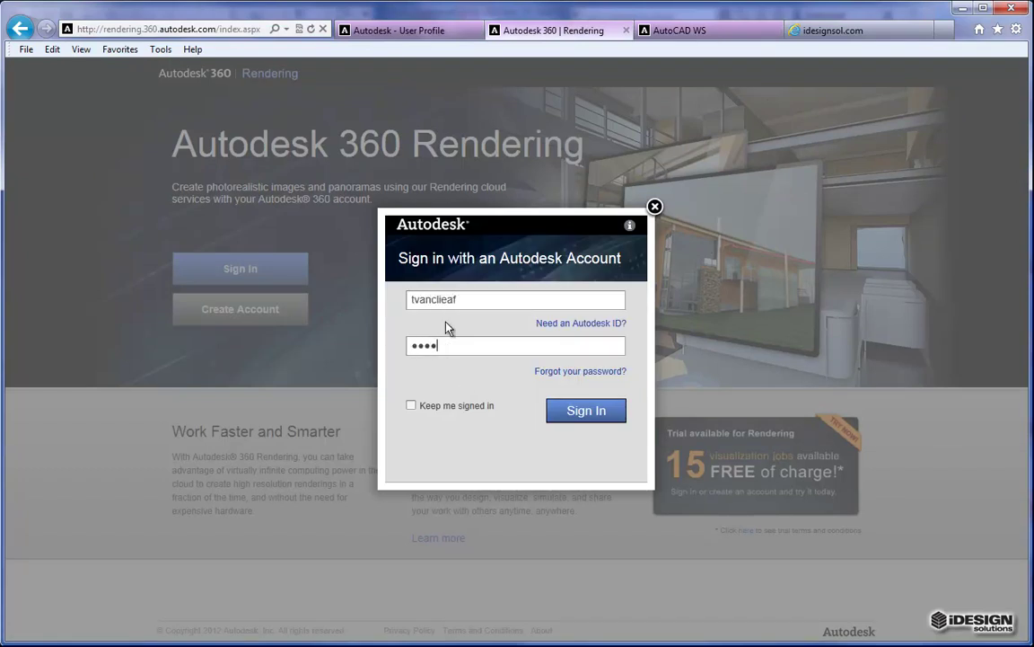
text(****)
key(Return)
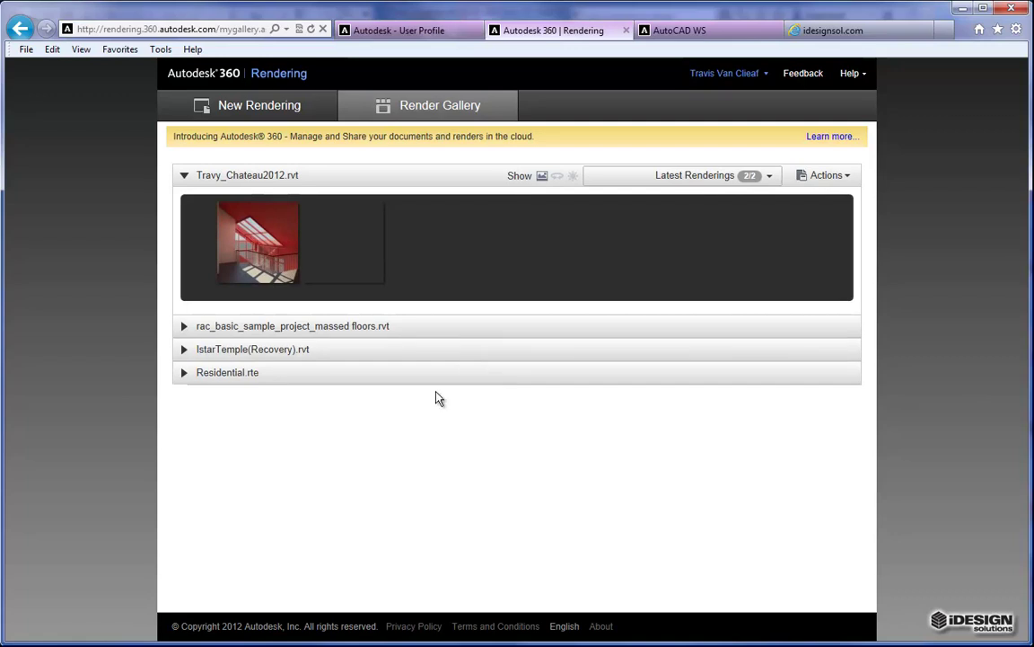
Expand the Residential.rte and rac_basic_sample_project_massed floors.rvt rendering rows.
mouse_move(250, 250)
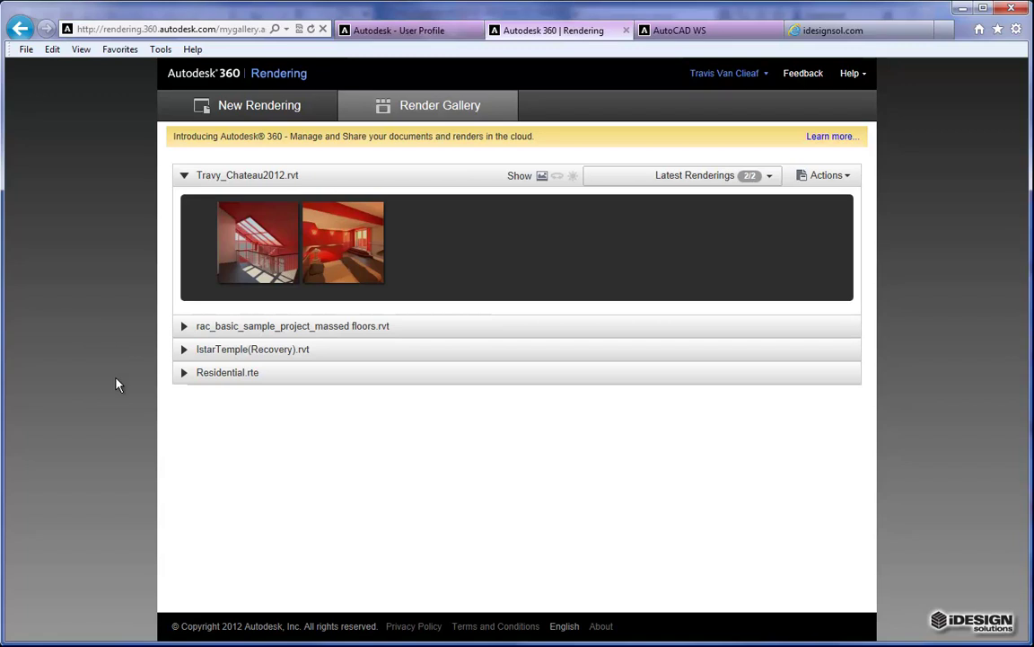
click(184, 374)
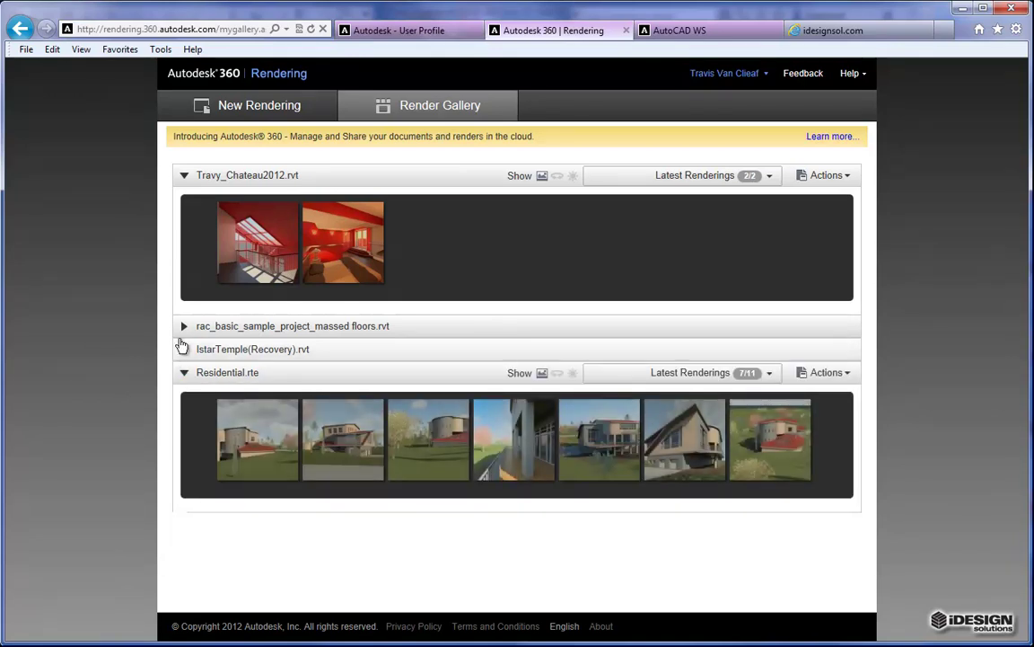
click(184, 327)
Open the Travy_Chateau2012 Master Bedroom rendering in the large viewer.
scroll(193, 359, down, 2)
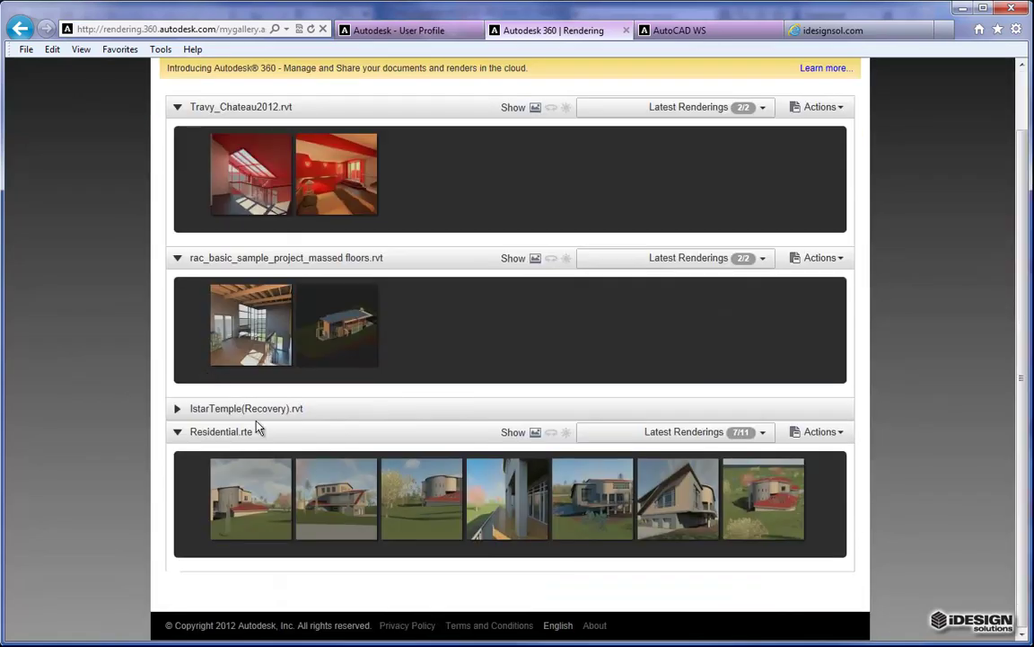
mouse_move(779, 519)
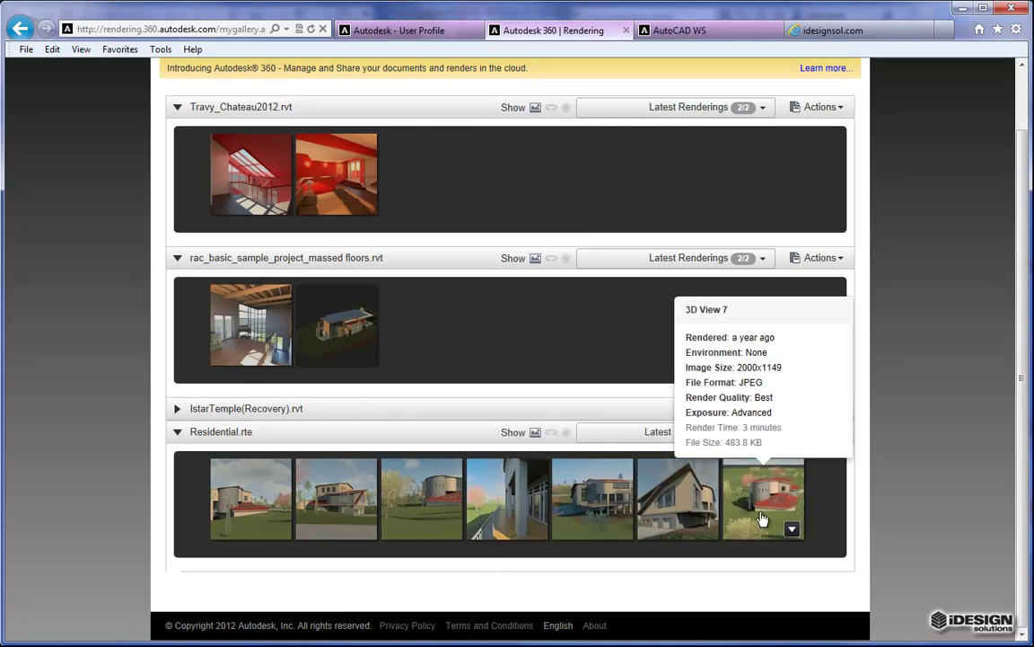
mouse_move(296, 162)
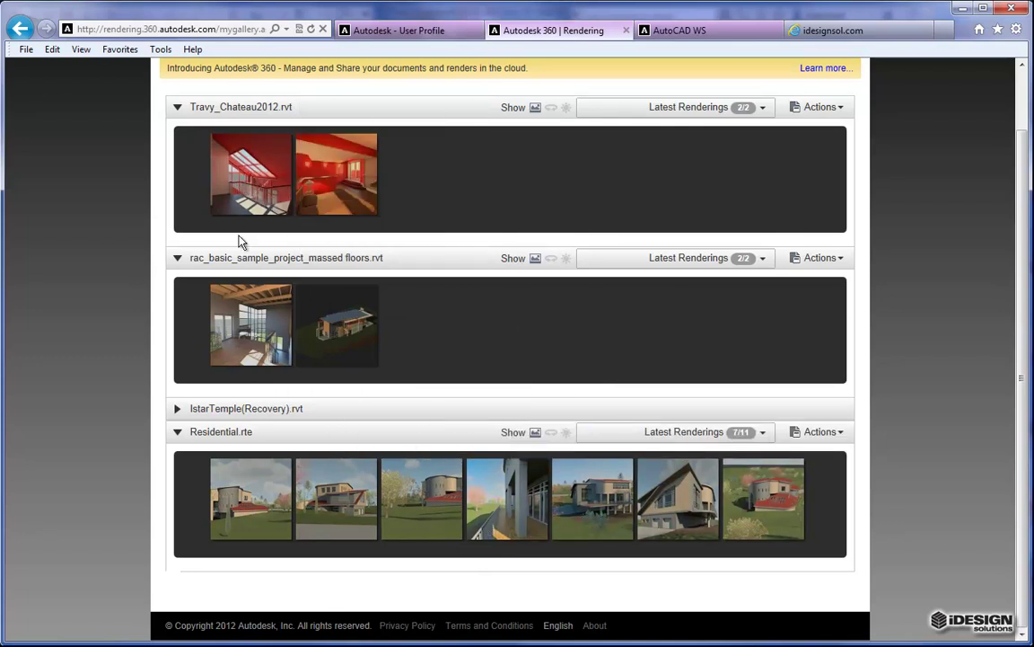
mouse_move(249, 177)
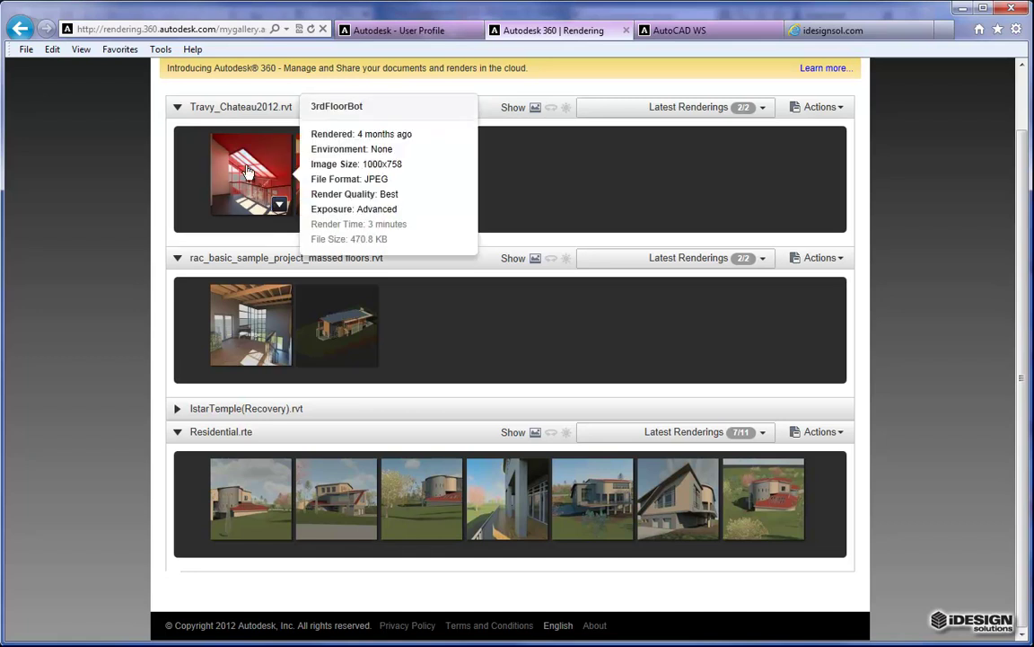
click(328, 215)
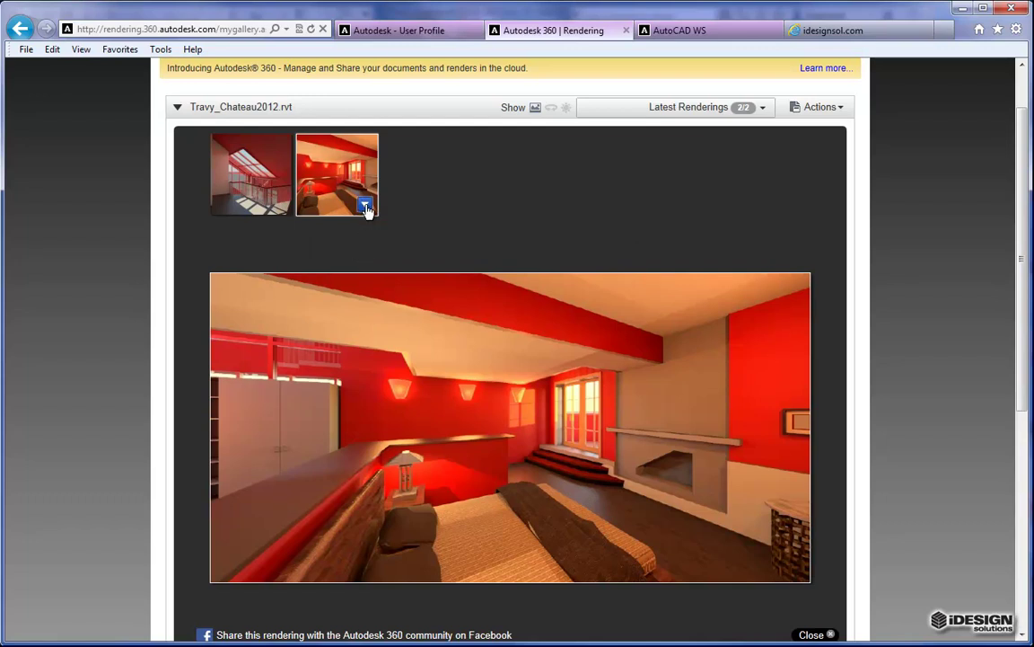
click(365, 208)
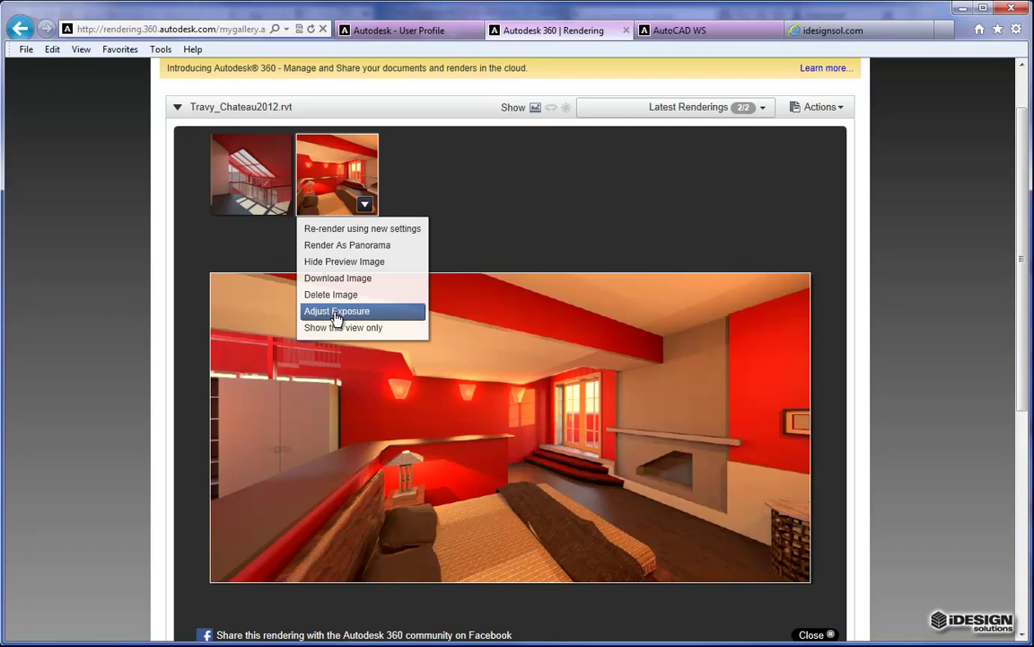
click(329, 310)
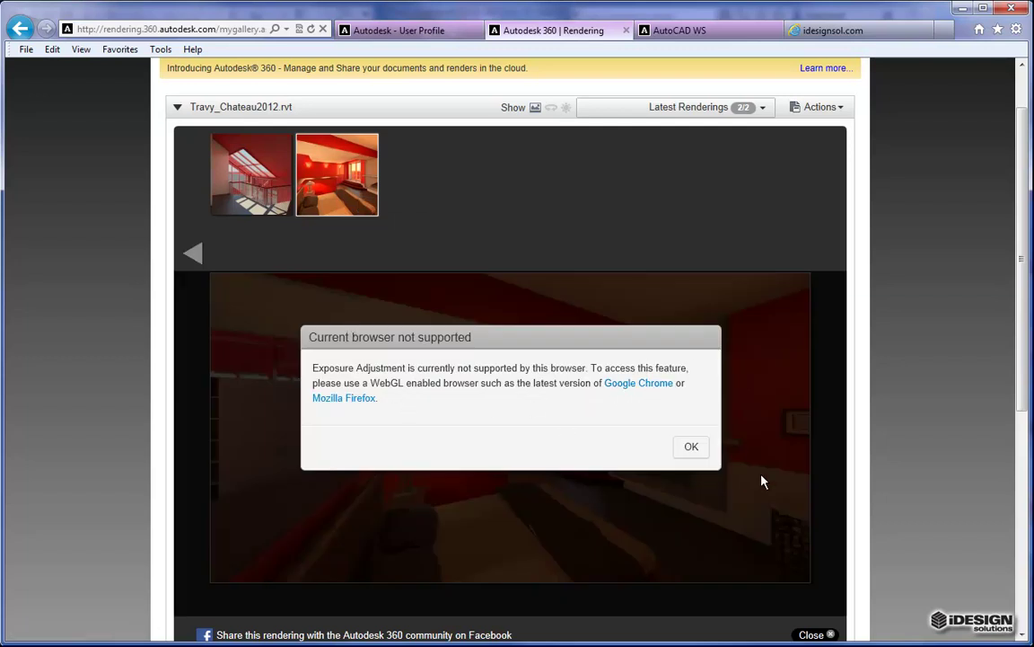
click(692, 448)
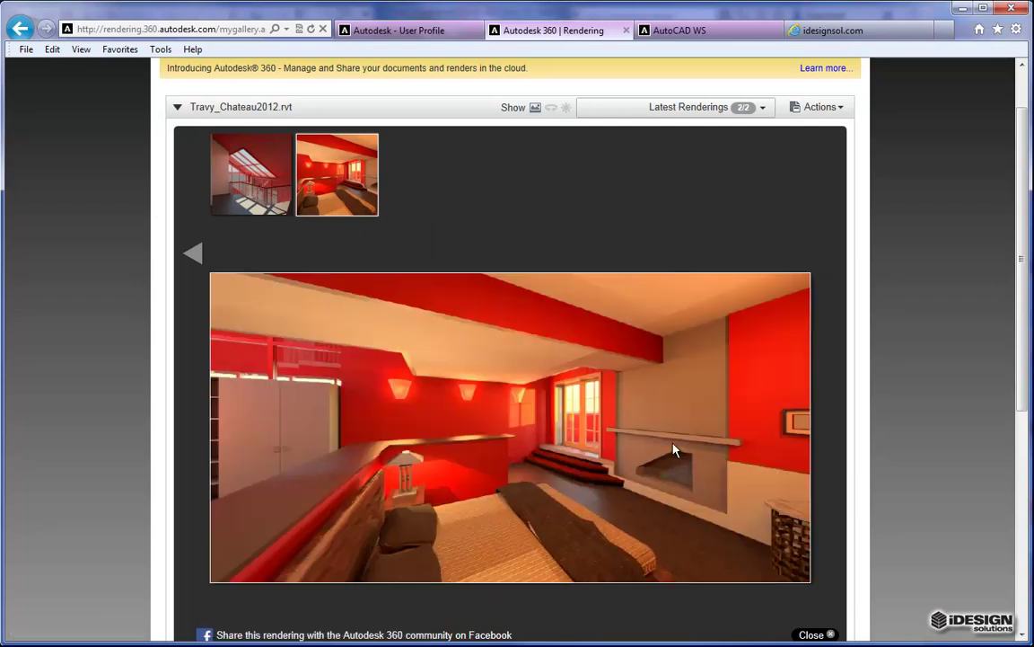
mouse_move(363, 208)
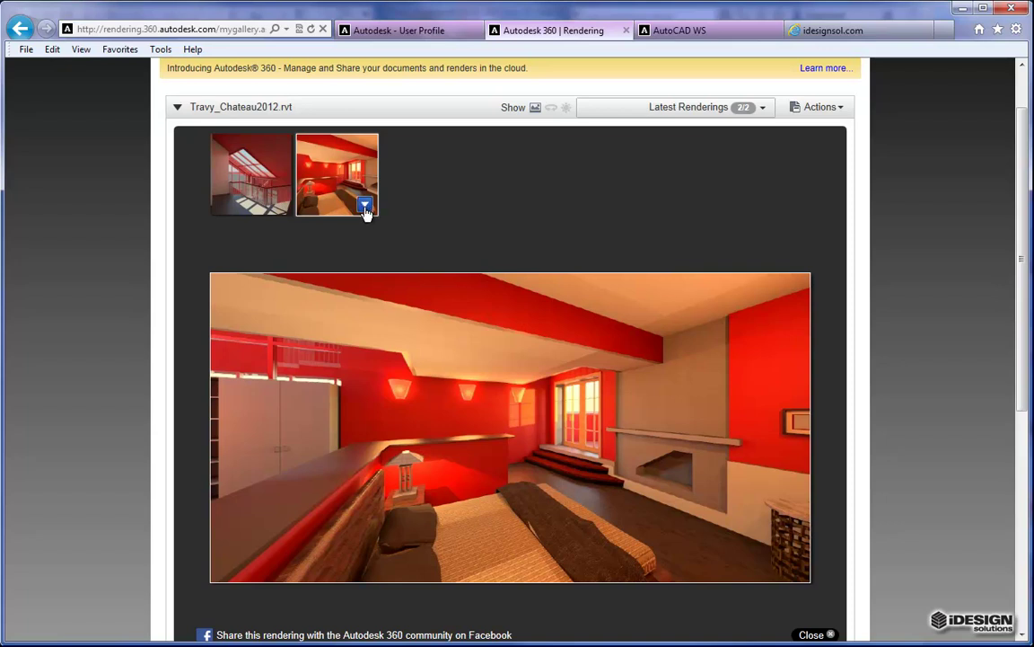
Open the Kitchen rendering from the rac_basic row at full size.
click(365, 207)
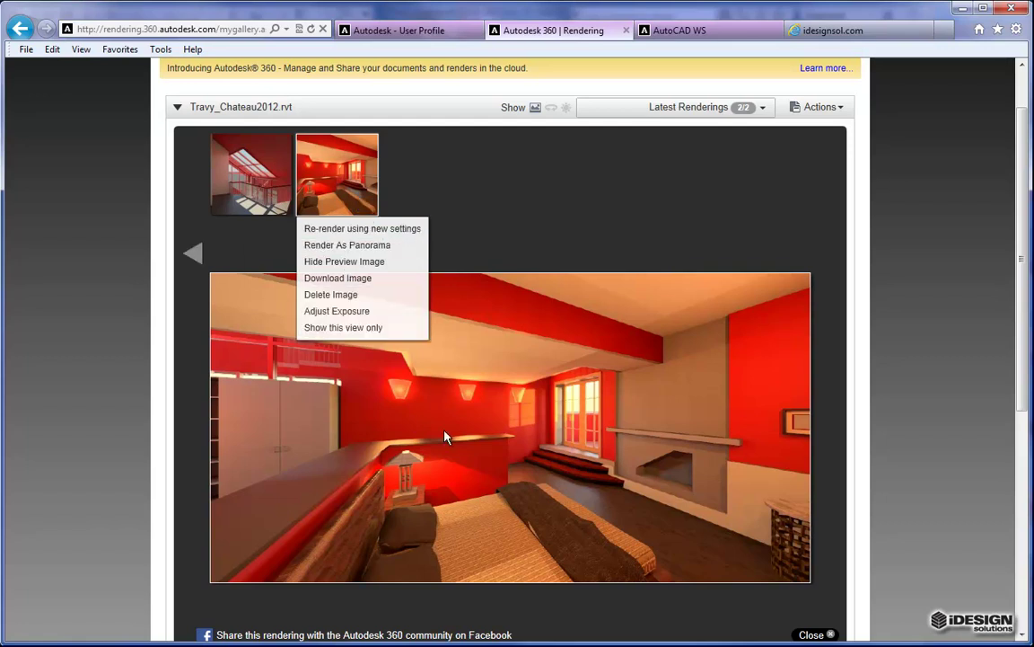
scroll(481, 417, down, 5)
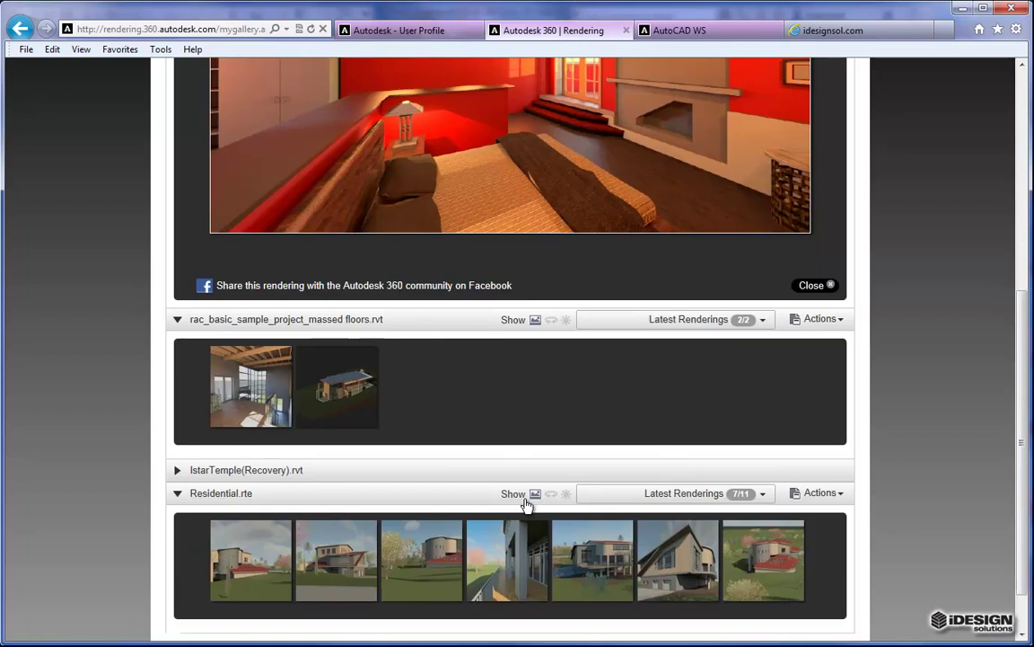
mouse_move(422, 498)
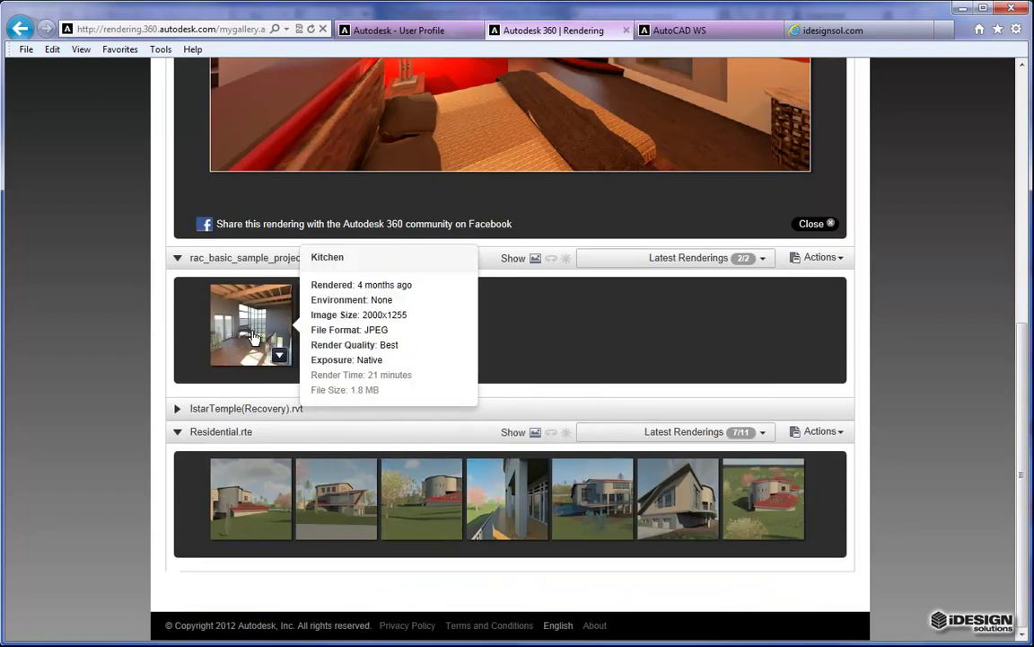
click(254, 337)
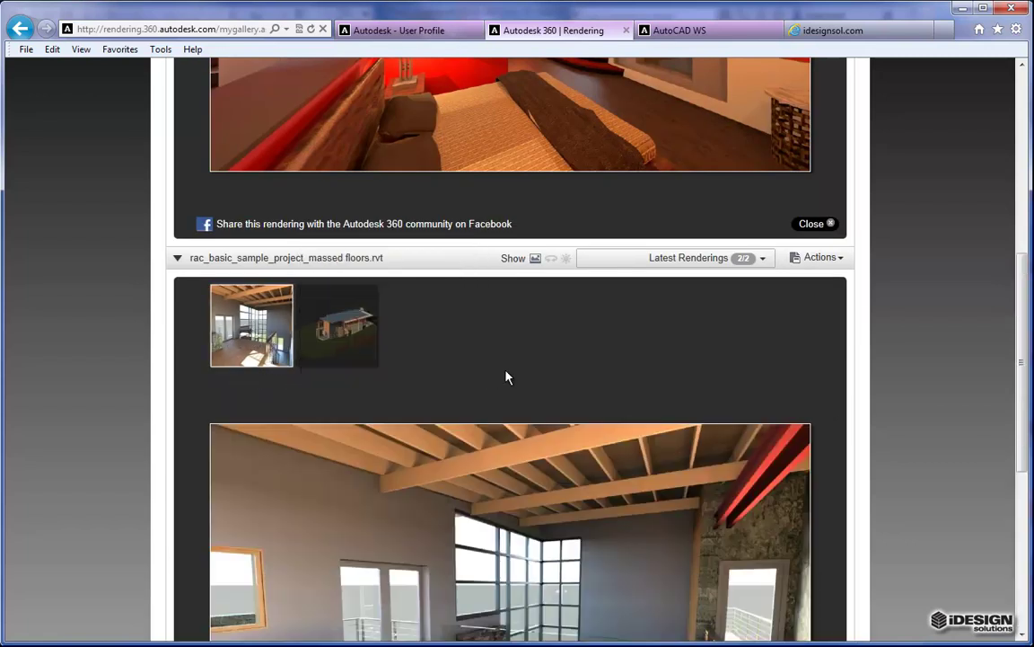
Open the Residential.rte 3D View 1 exterior rendering as a large preview.
scroll(488, 377, down, 3)
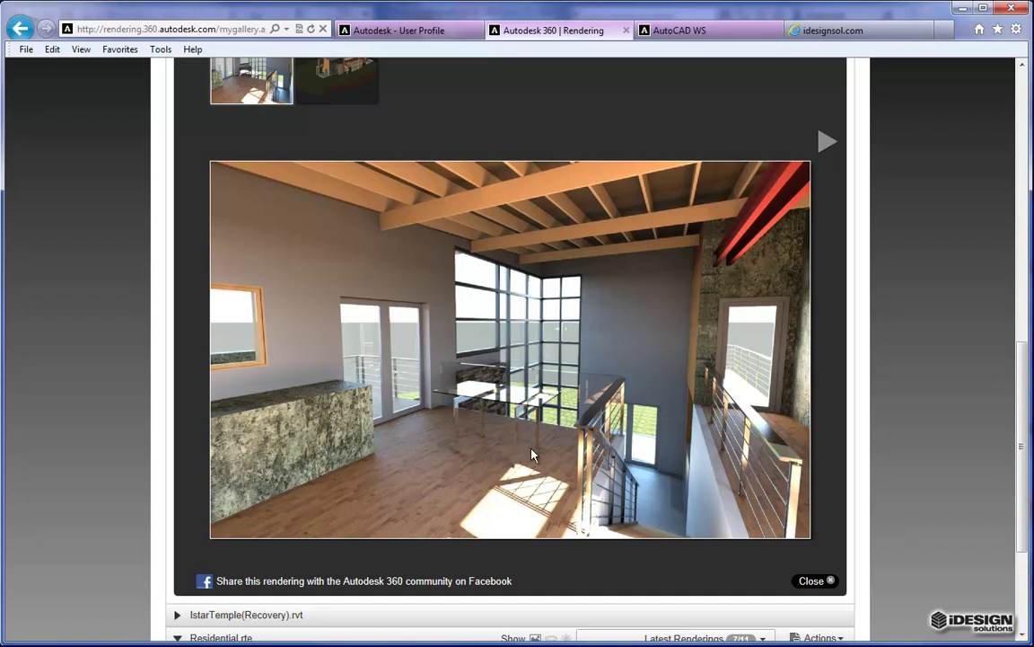
scroll(516, 384, up, 1)
scroll(516, 384, down, 3)
mouse_move(486, 479)
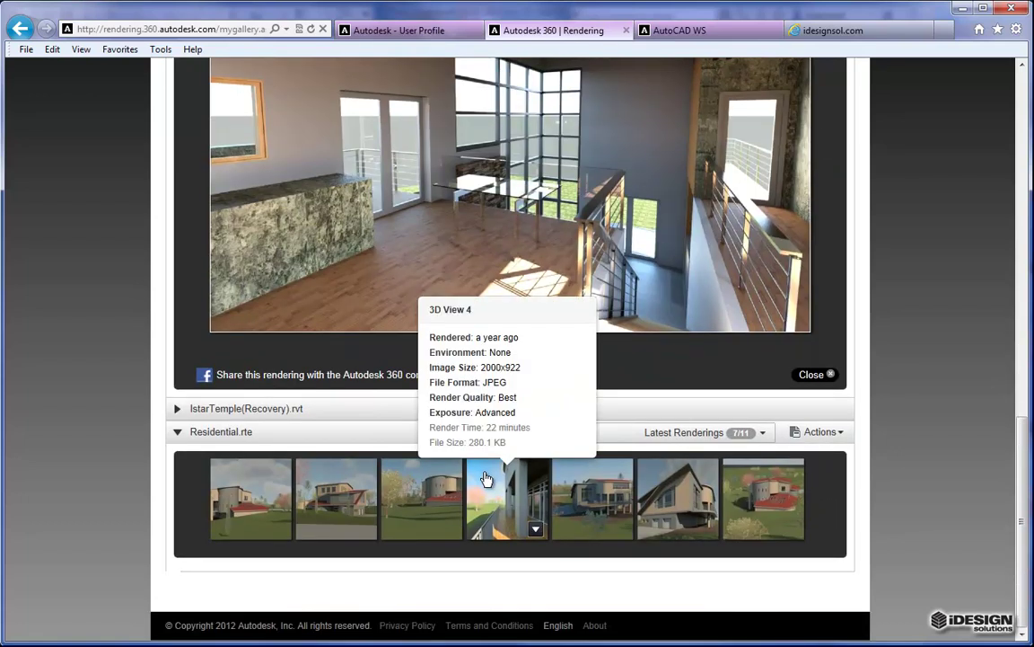
mouse_move(251, 496)
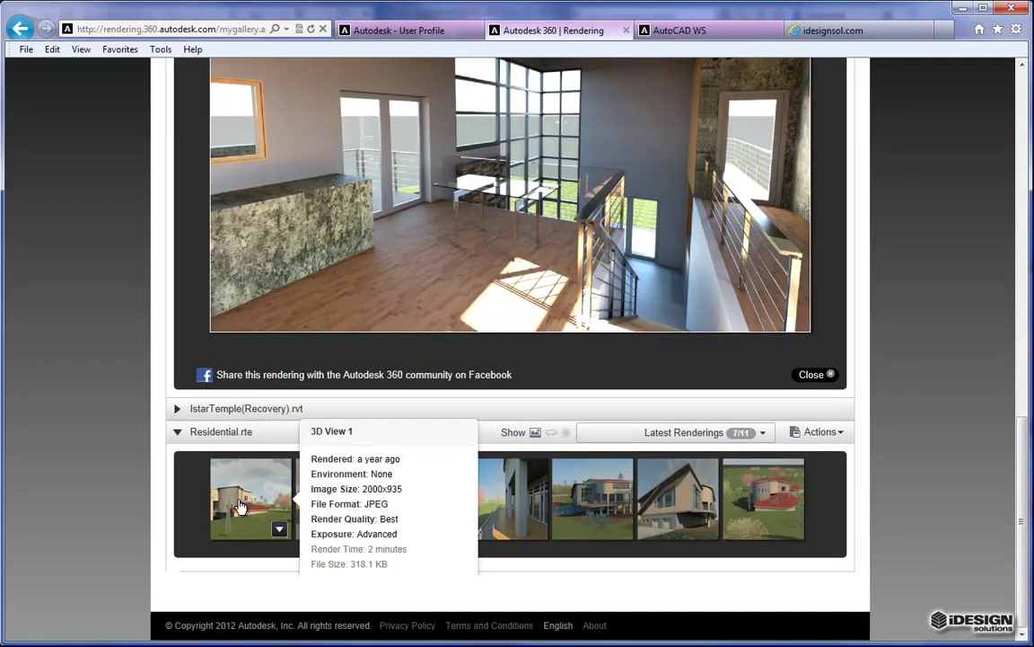
click(278, 527)
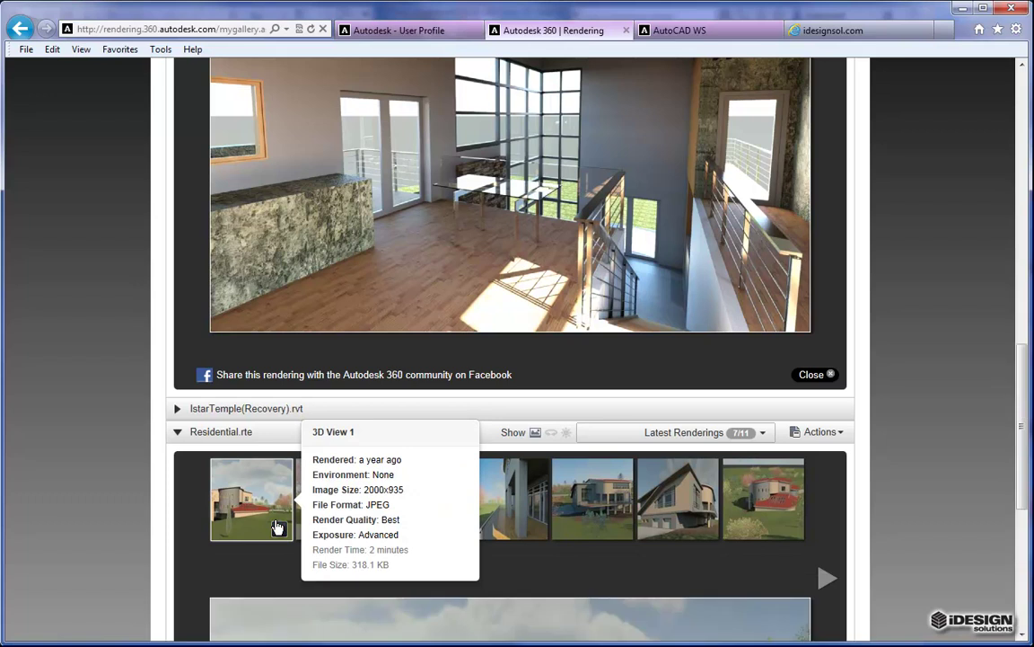
scroll(283, 525, down, 3)
mouse_move(340, 257)
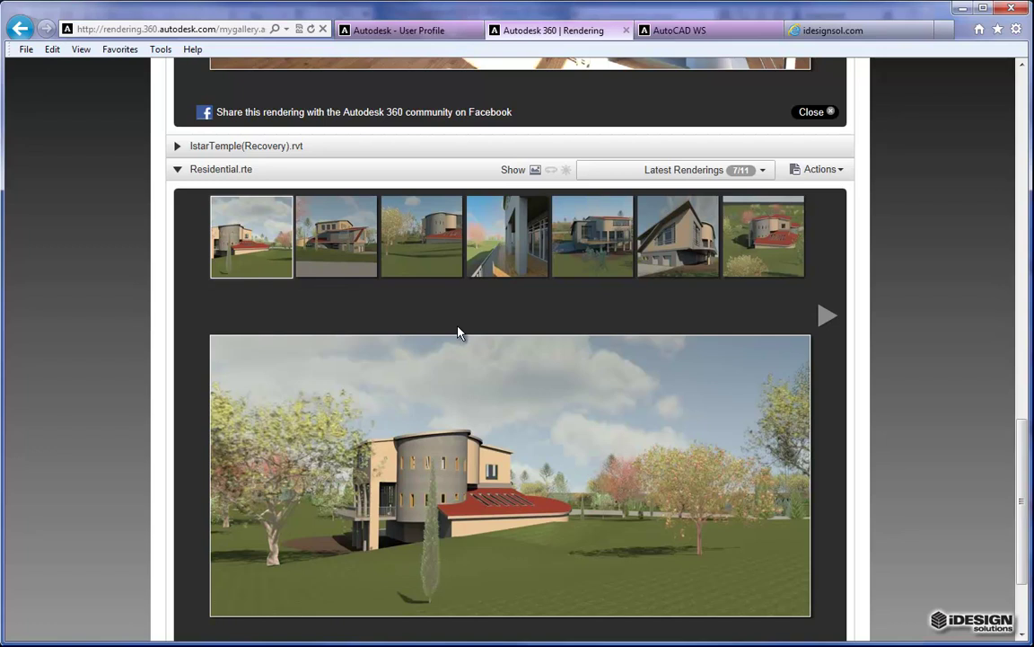
scroll(478, 476, down, 1)
scroll(494, 413, up, 5)
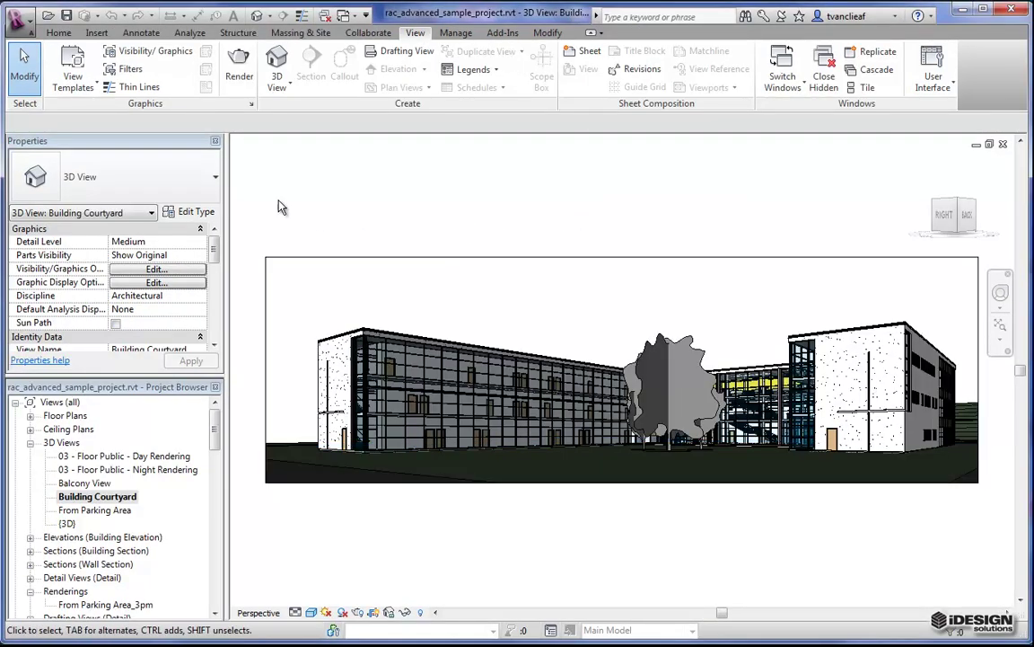
In the Rendering dialog, keep Draft quality and the Exterior: Sun only lighting scheme.
click(237, 79)
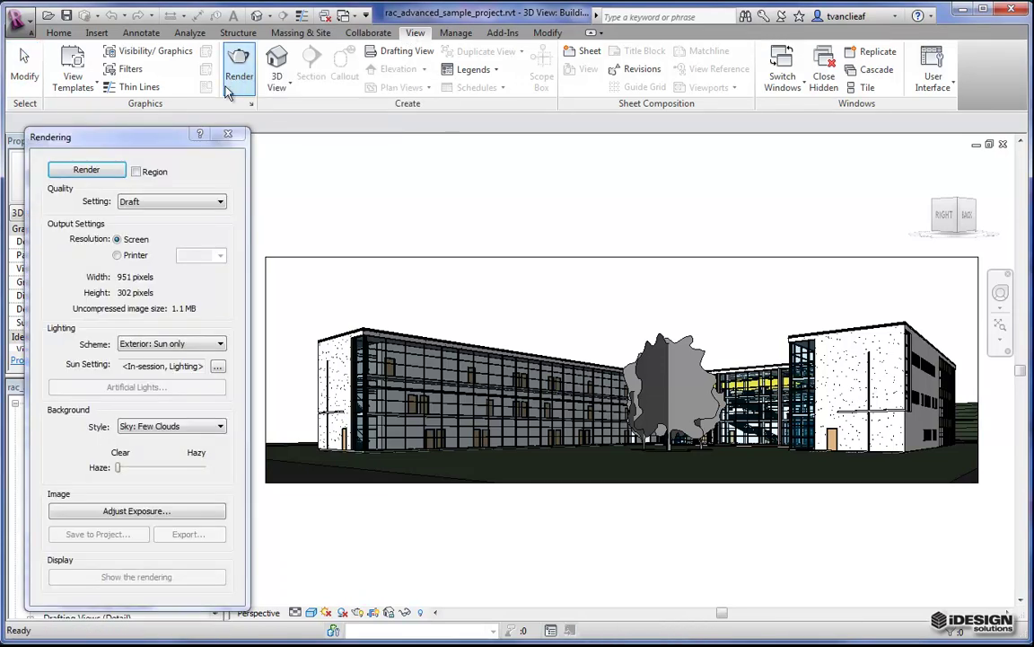
drag(120, 143, 125, 87)
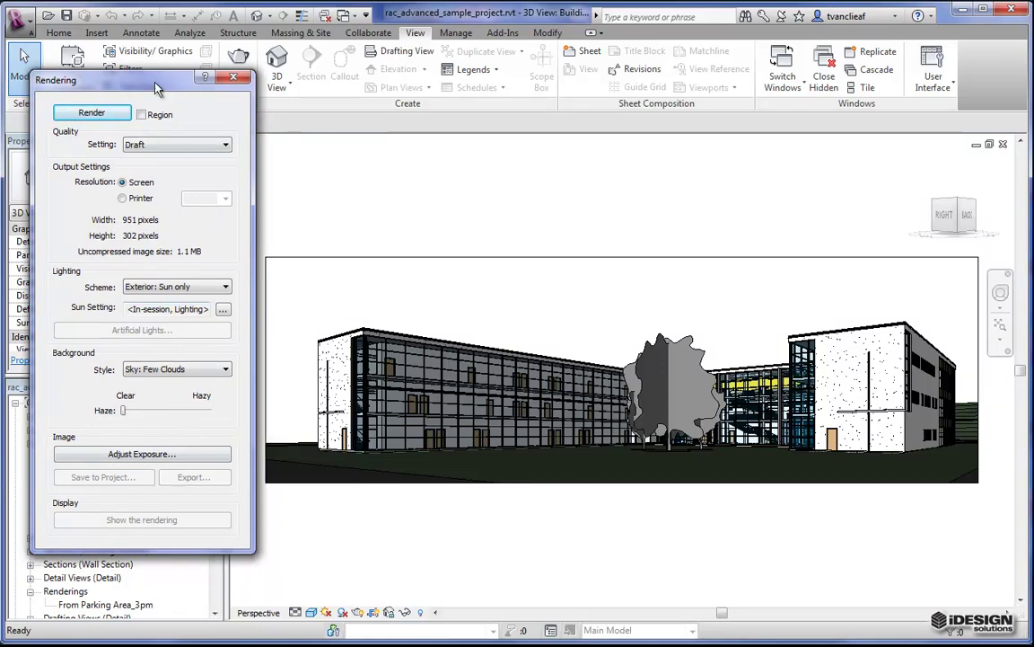
drag(157, 88, 168, 121)
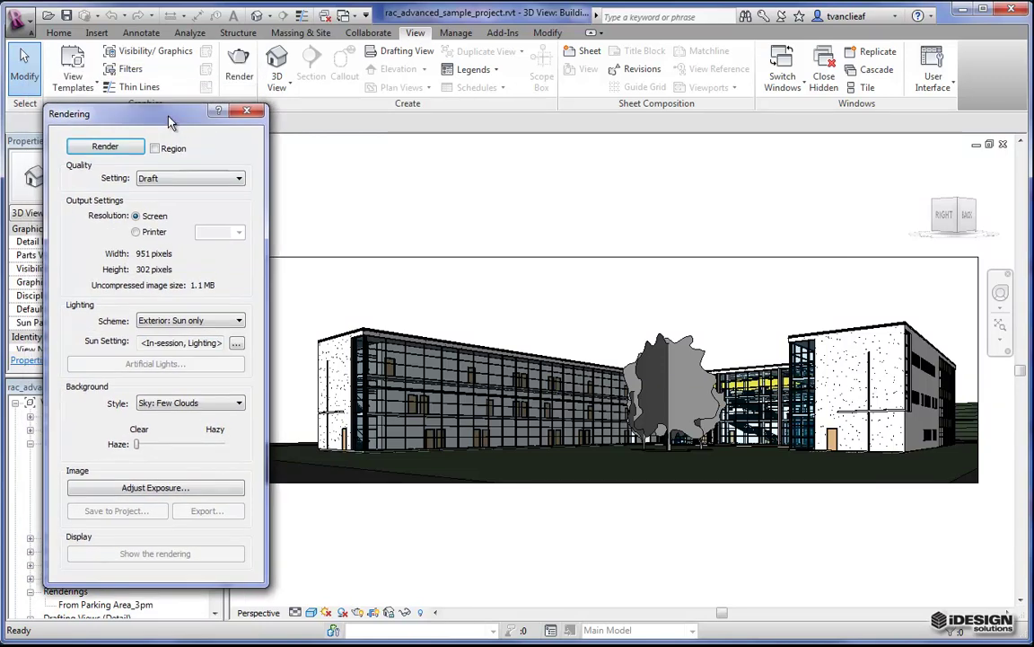
click(240, 178)
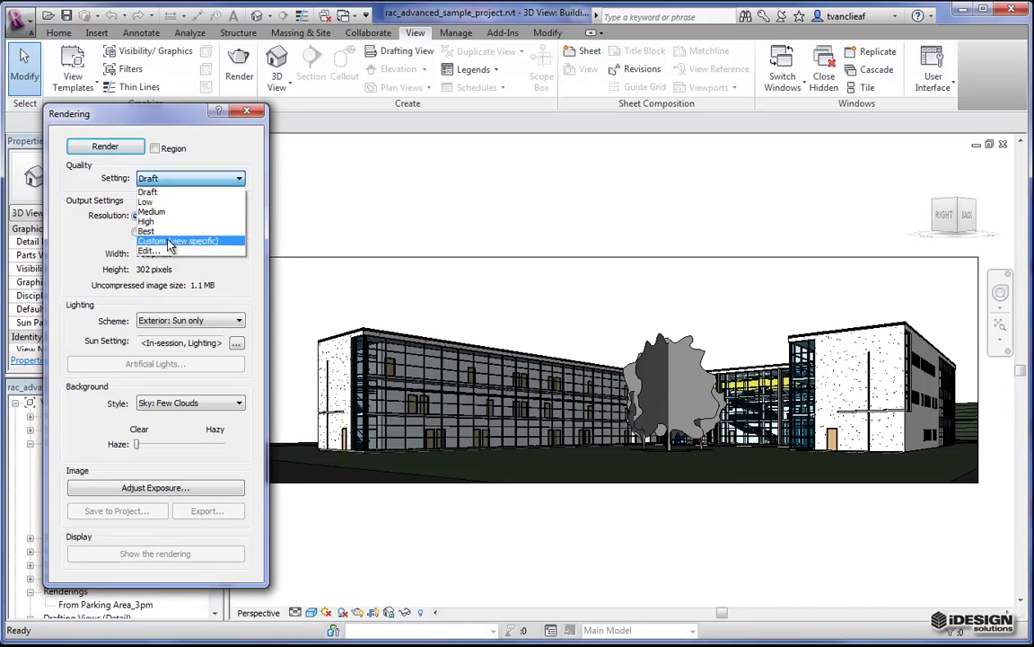
click(88, 227)
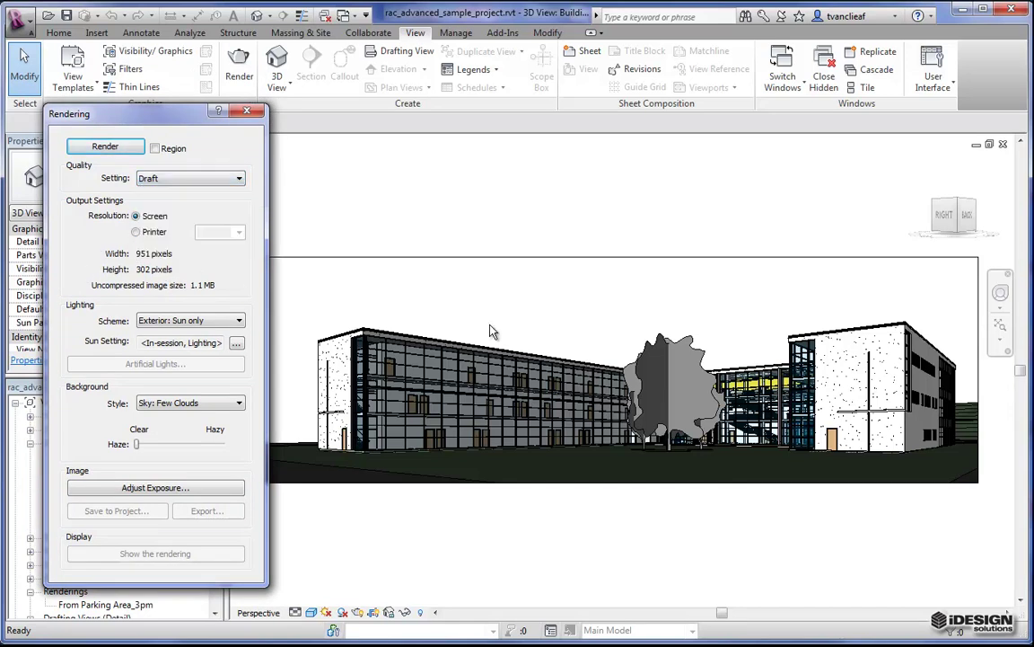
scroll(503, 339, up, 3)
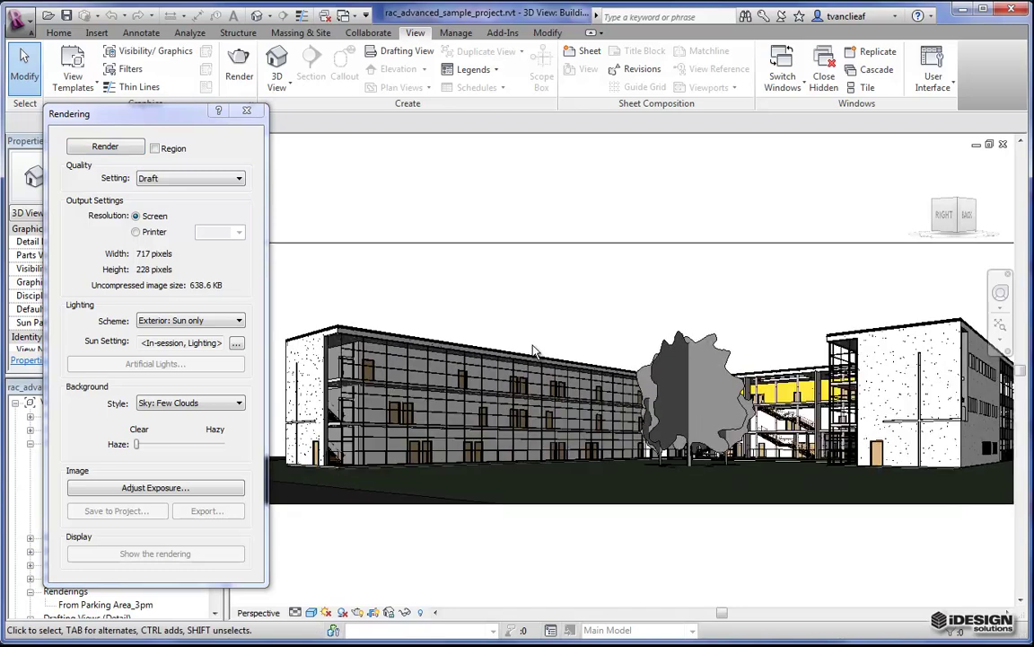
scroll(533, 351, up, 2)
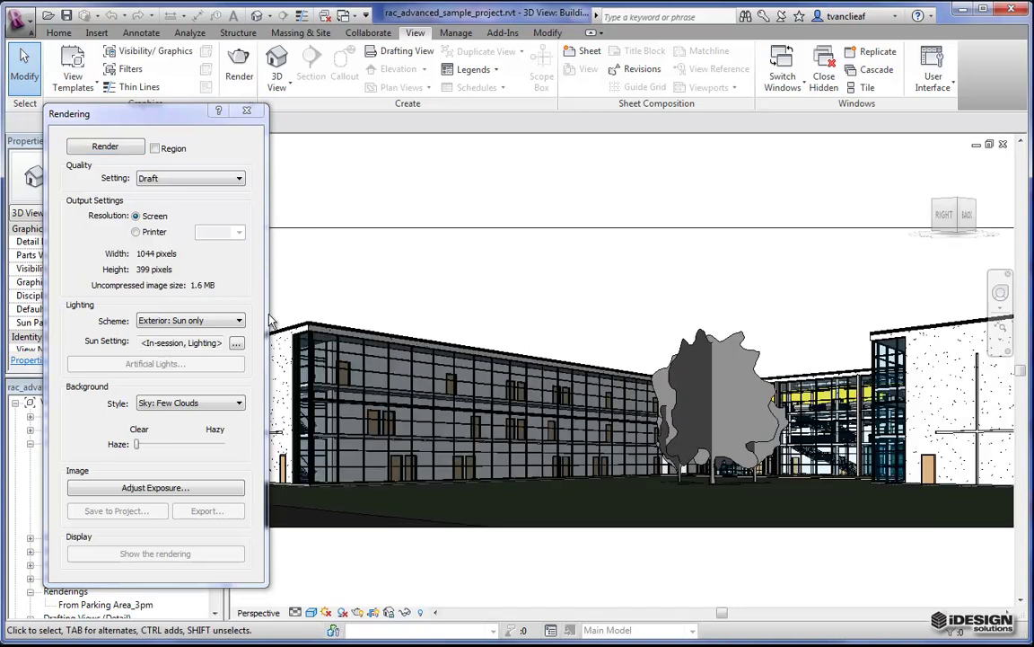
click(232, 321)
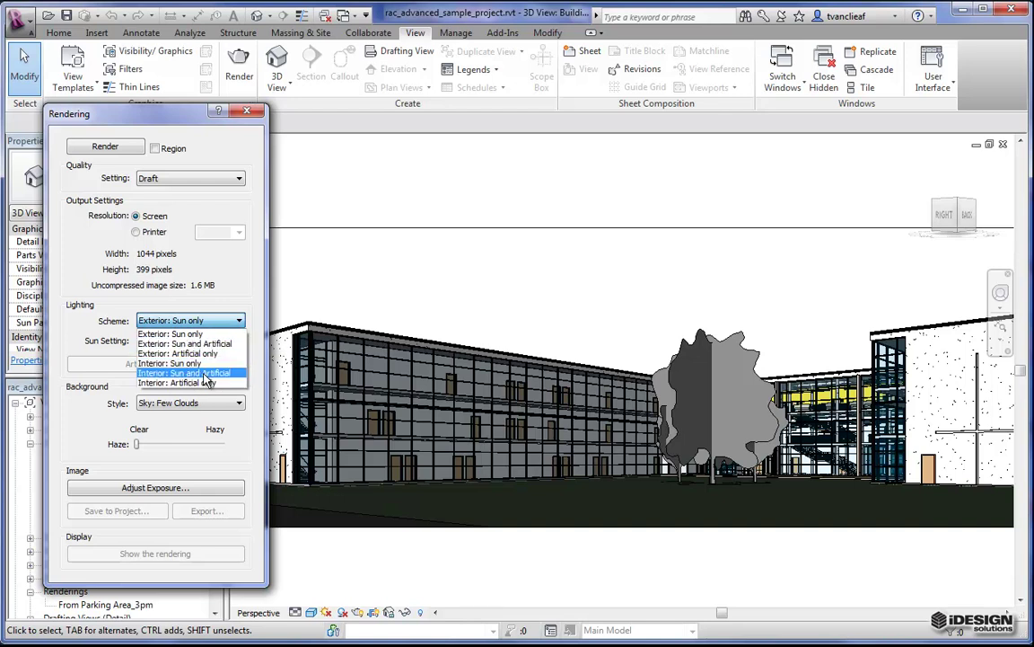
click(107, 364)
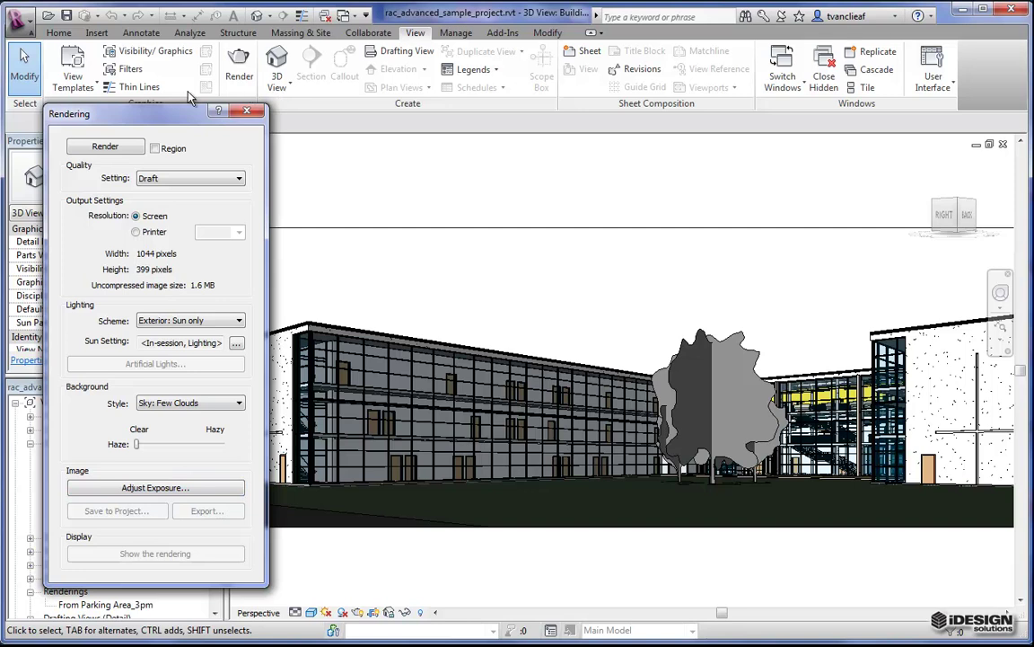
drag(171, 117, 154, 133)
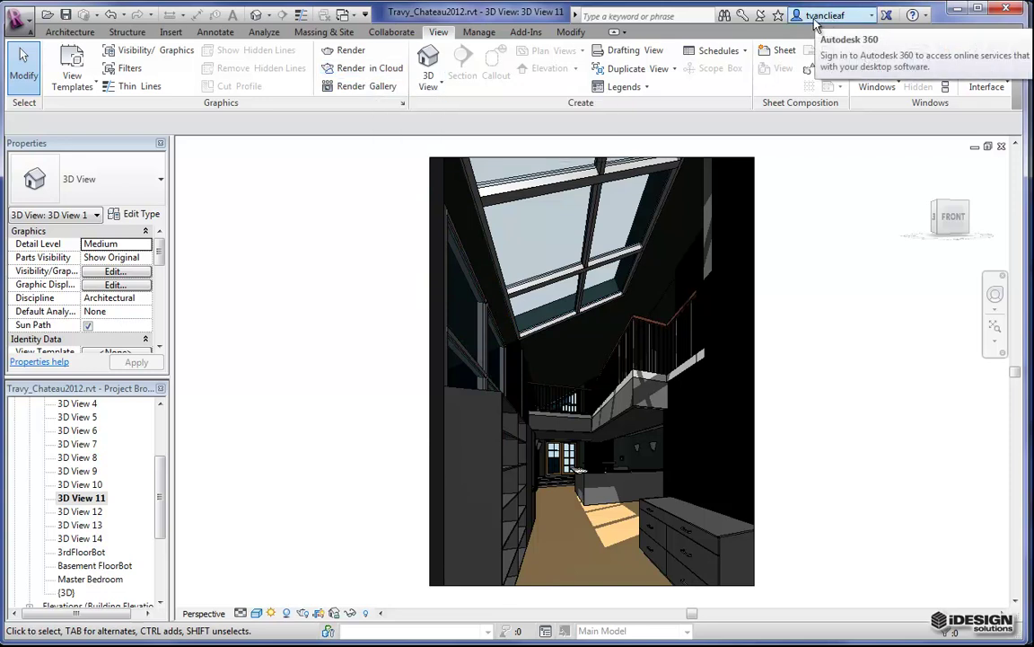
Open the Render in Cloud dialog for 3D View 11.
click(350, 72)
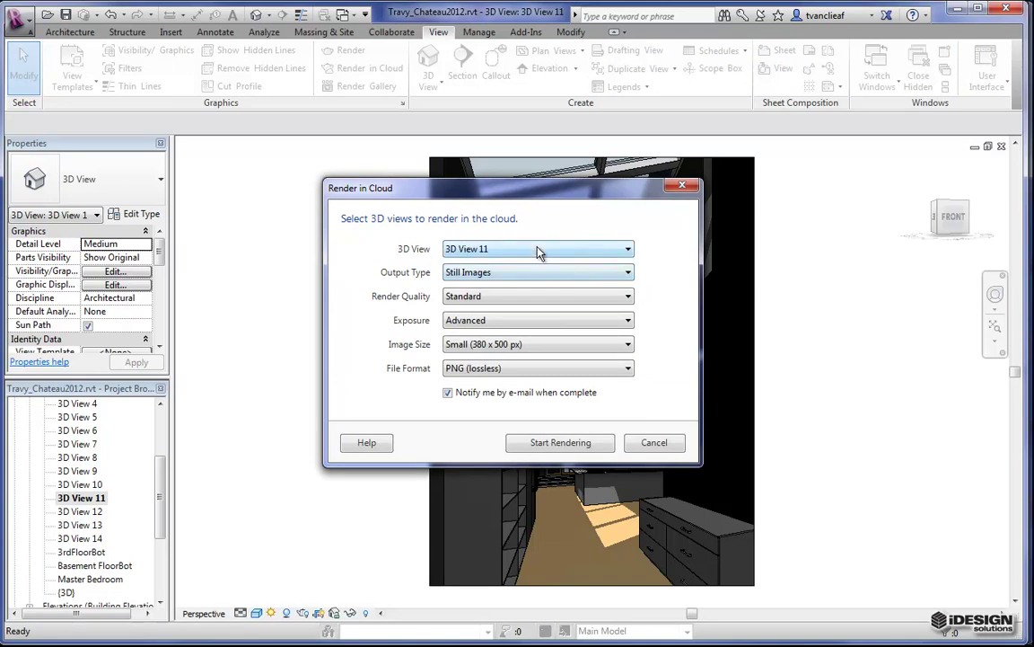
click(628, 251)
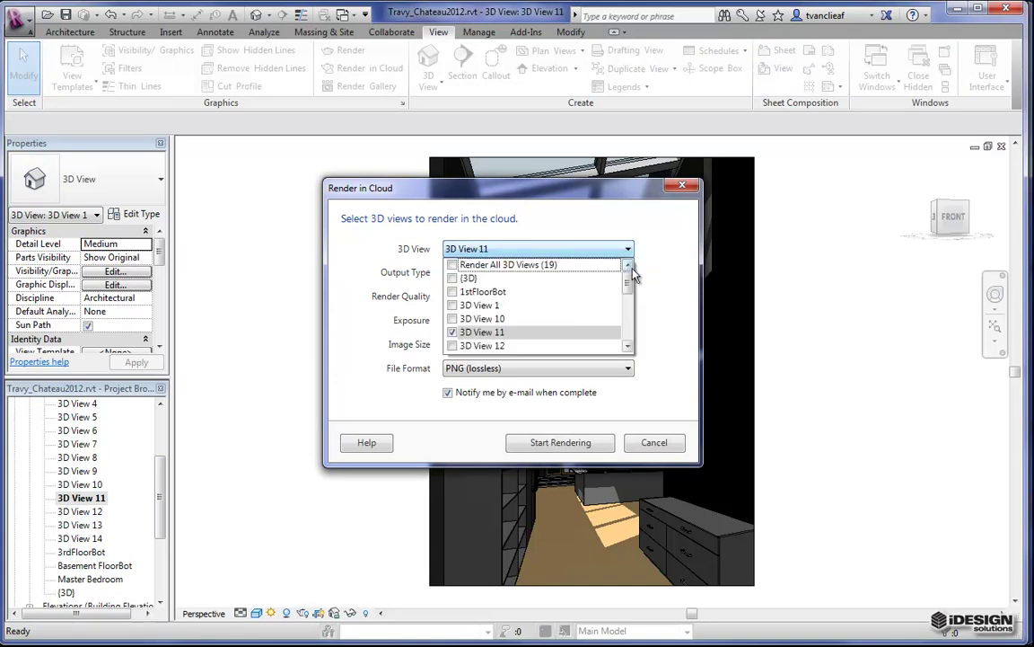
click(452, 266)
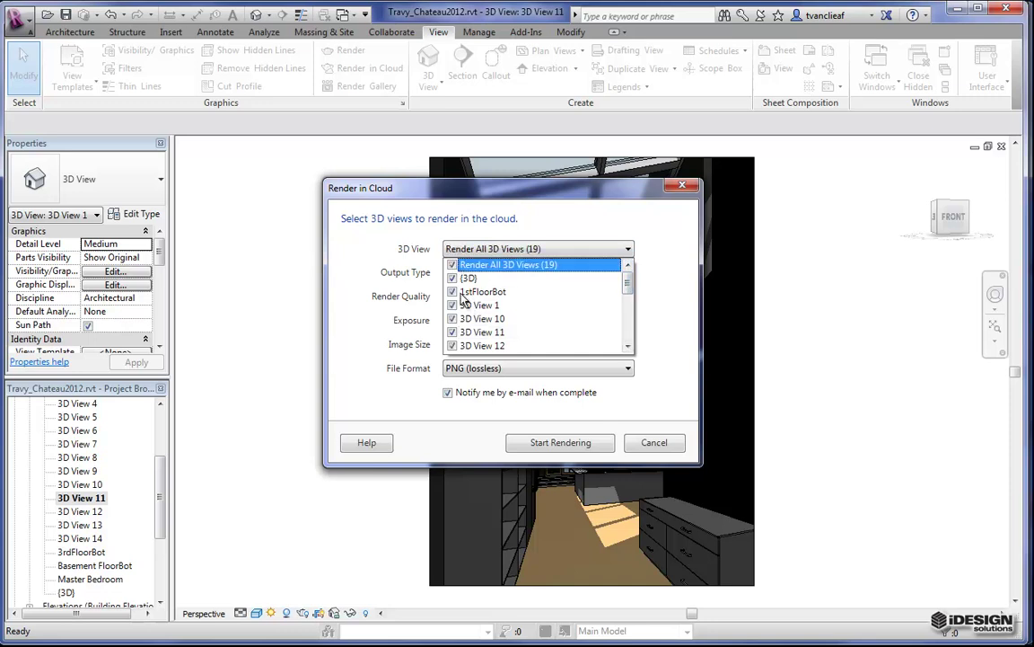
click(451, 266)
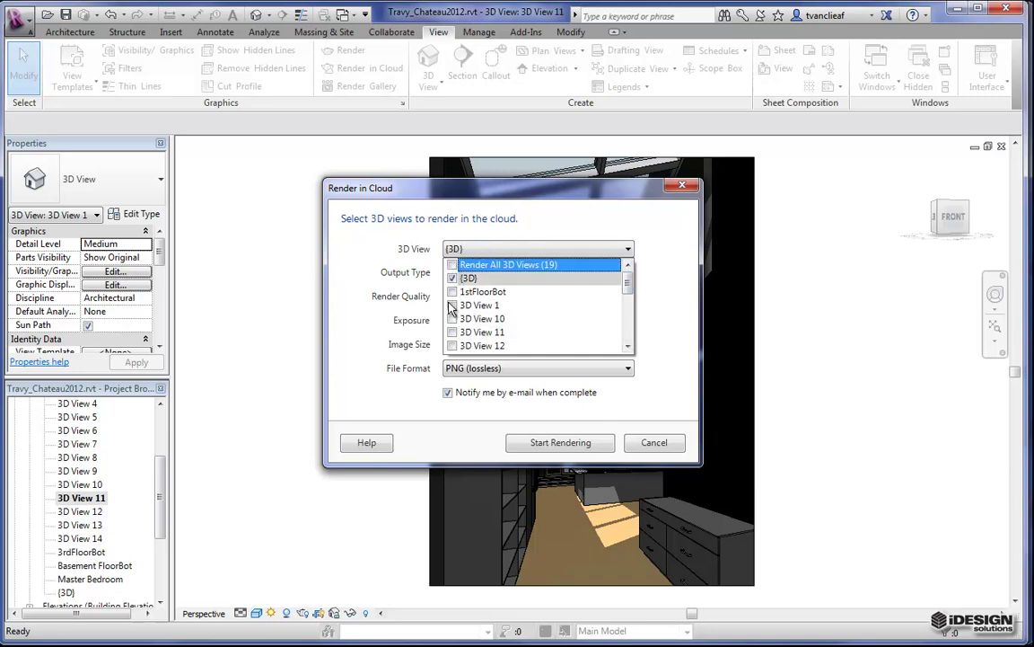
click(453, 278)
scroll(462, 300, down, 3)
scroll(464, 306, up, 2)
click(452, 292)
scroll(456, 296, up, 2)
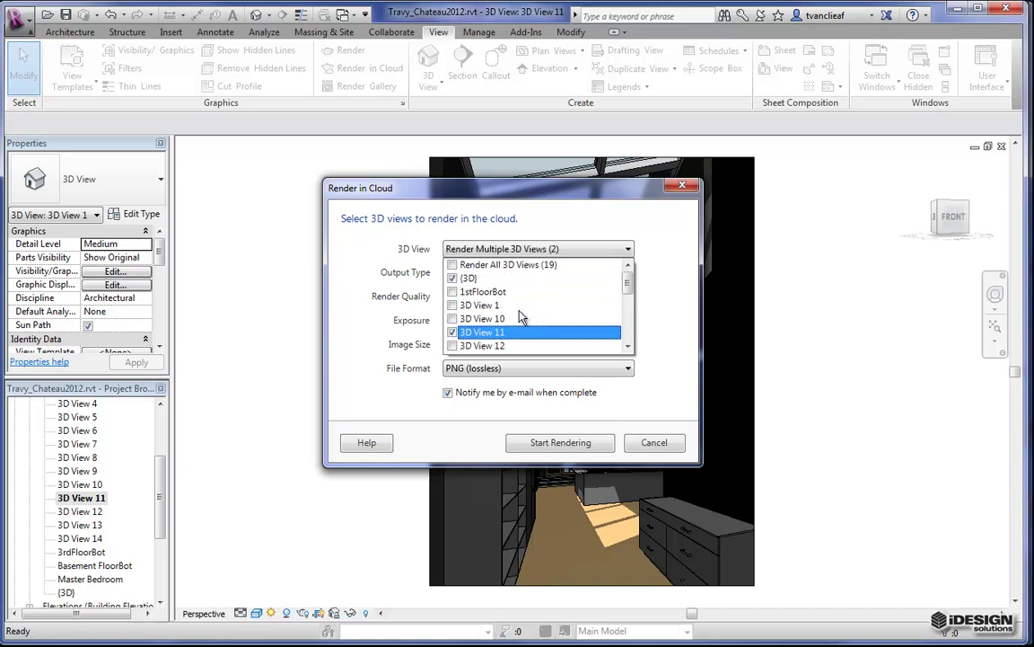
click(453, 279)
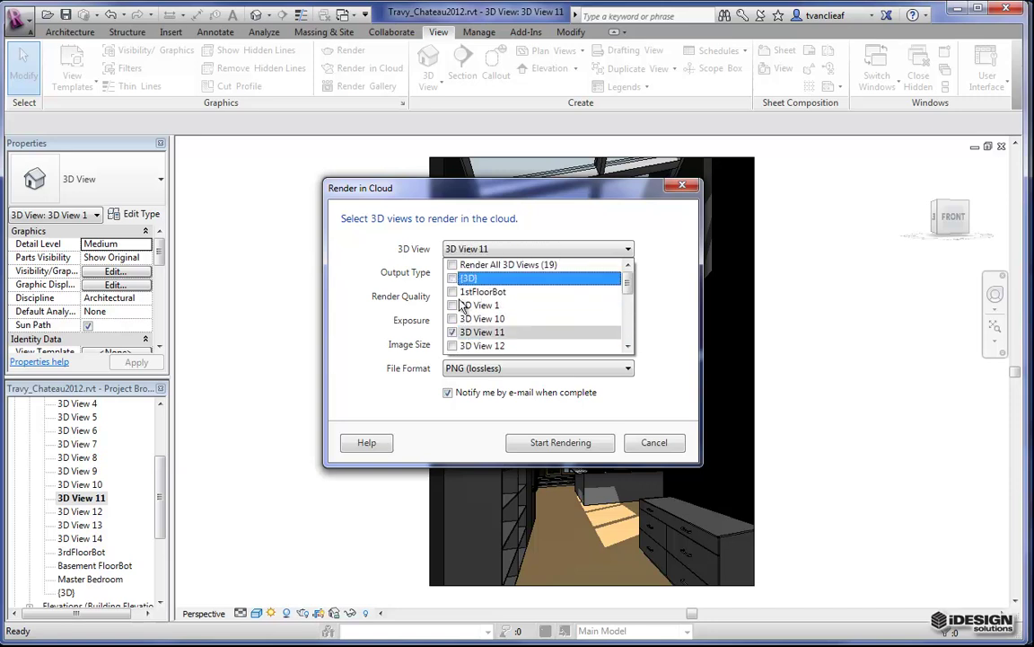
click(659, 296)
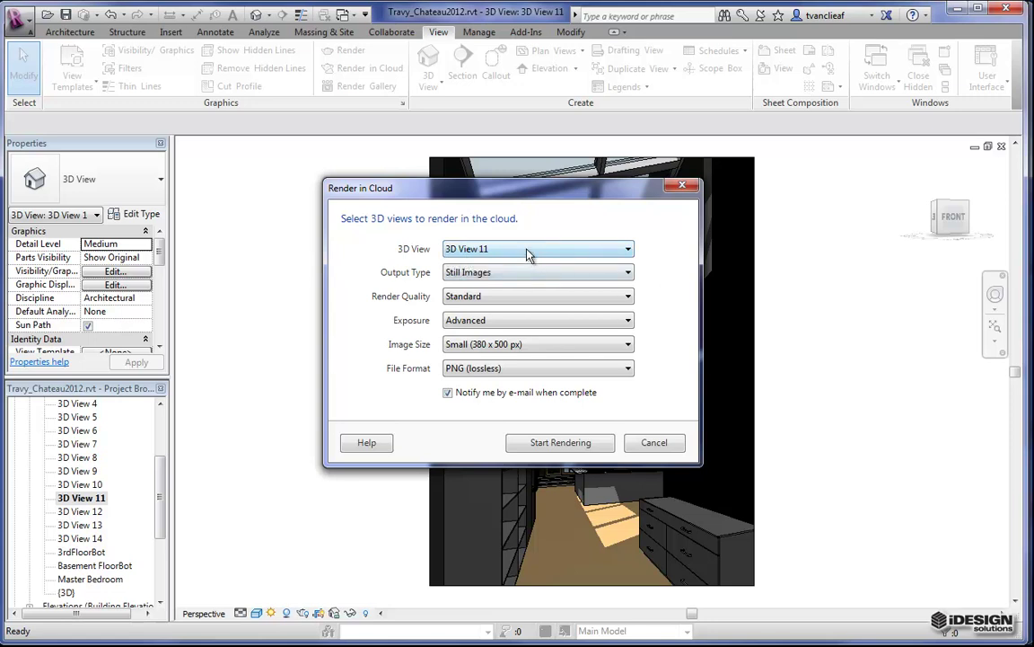
click(628, 274)
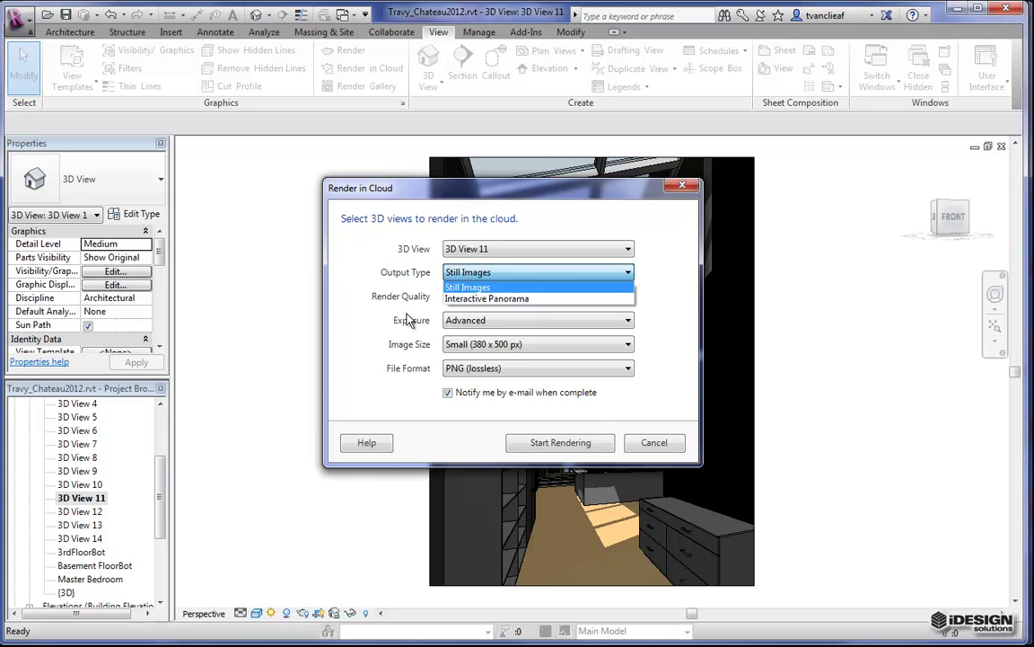
Set Still Images output with Best render quality and Advanced exposure.
click(379, 287)
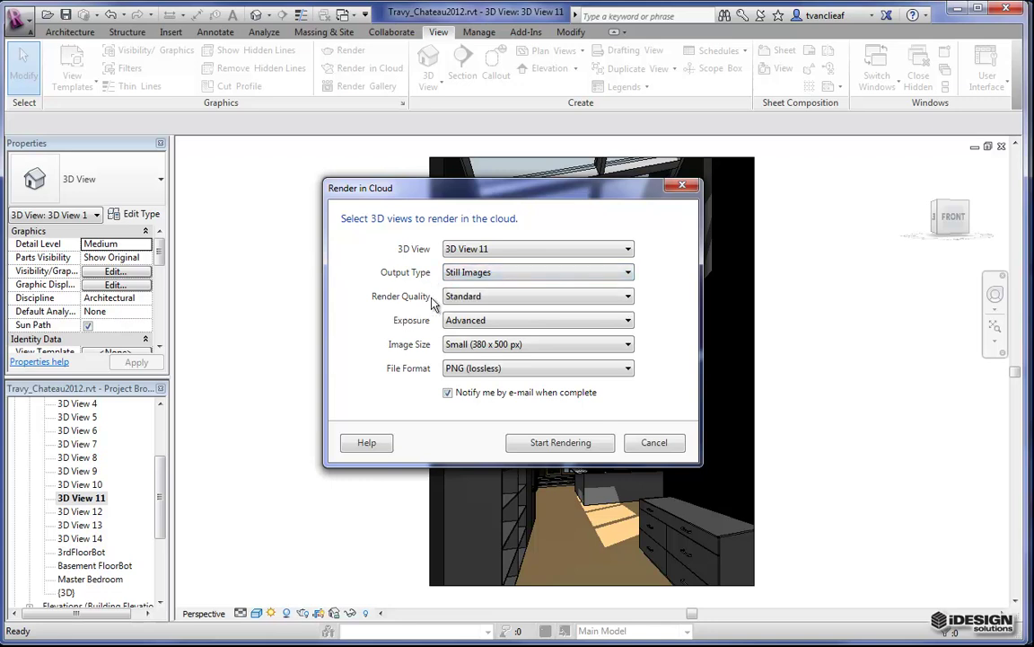
click(628, 298)
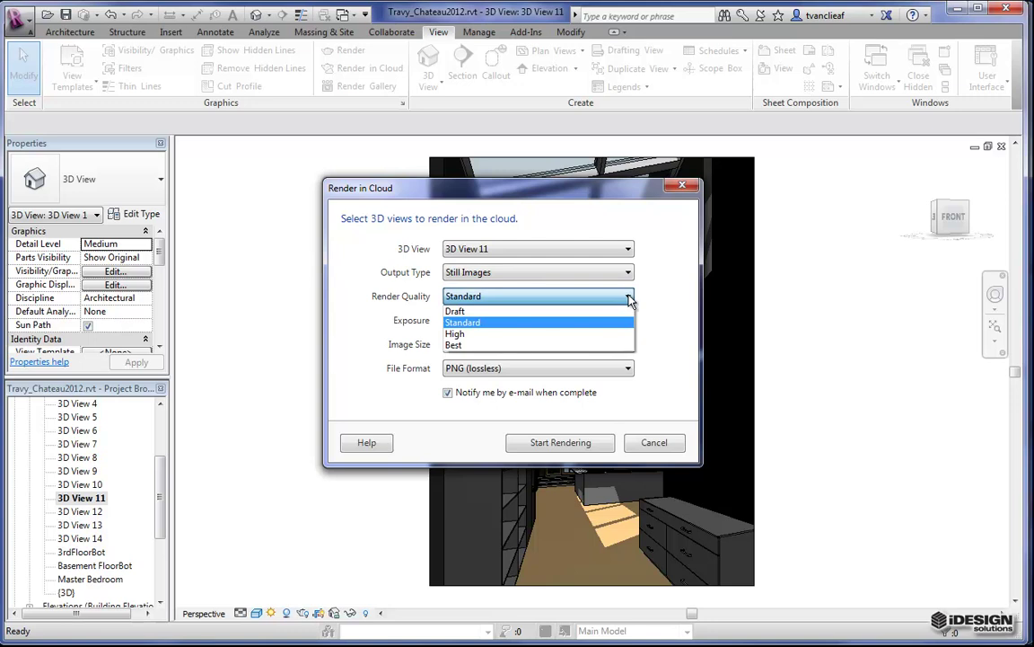
click(553, 345)
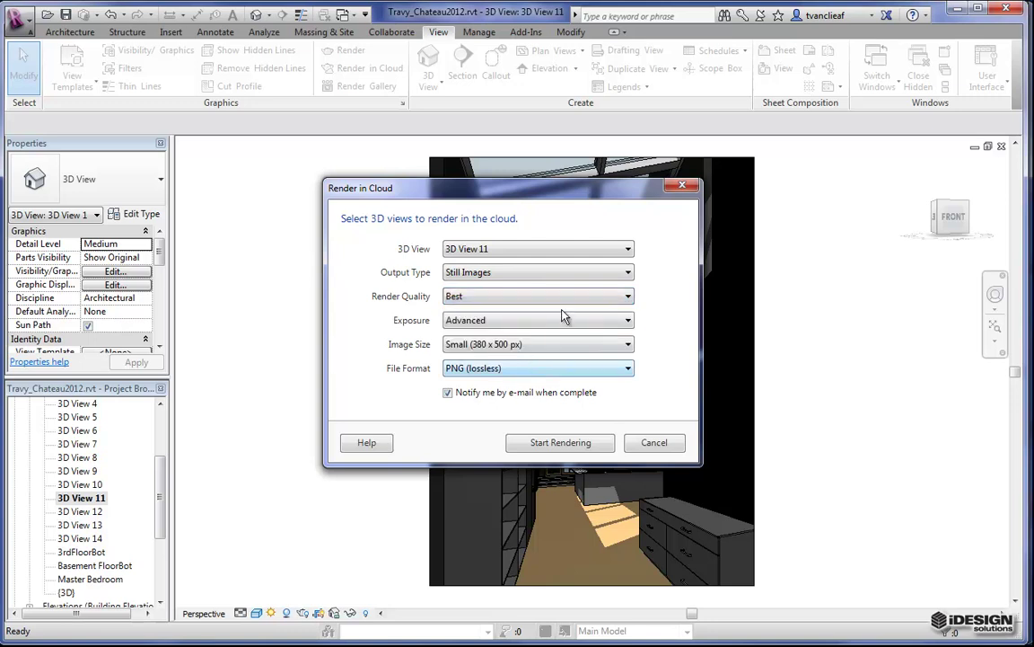
click(625, 321)
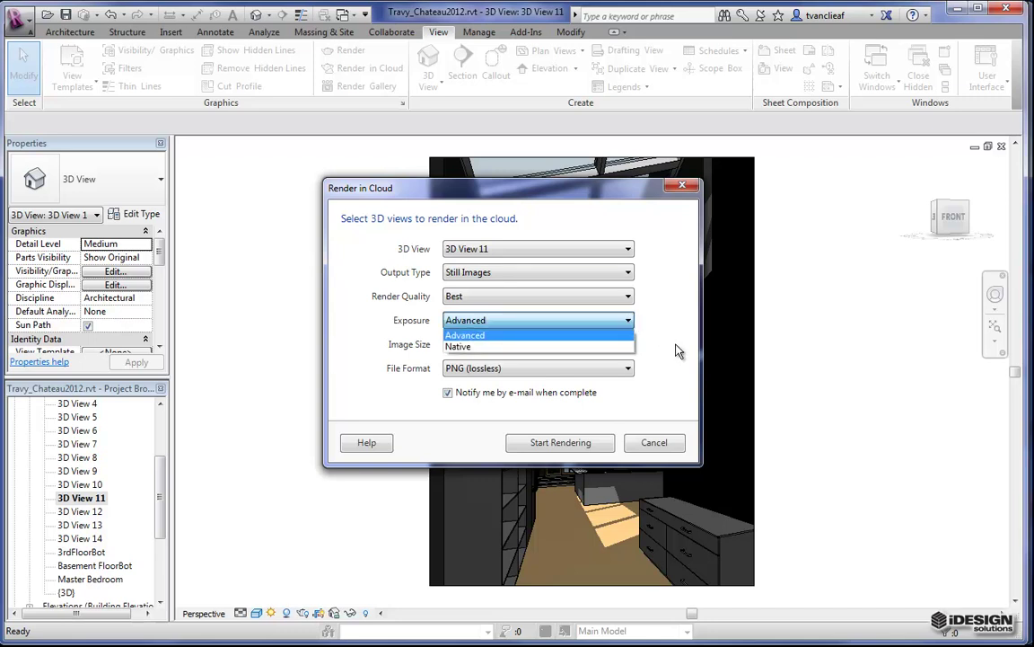
click(598, 311)
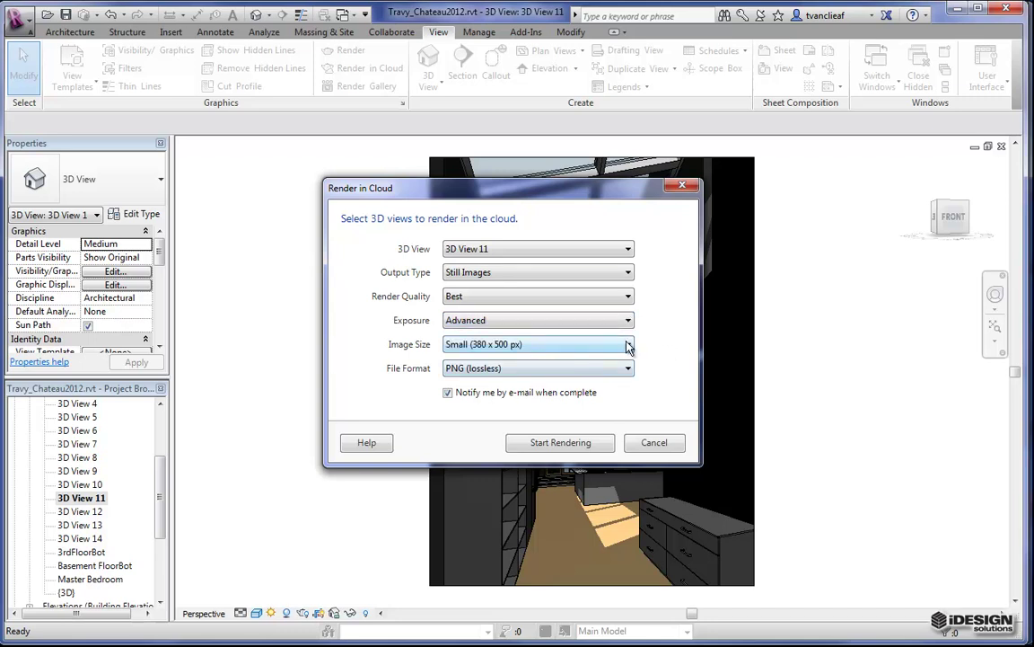
Choose Medium 760 x 1000 px JPEG output and start the cloud rendering.
click(629, 346)
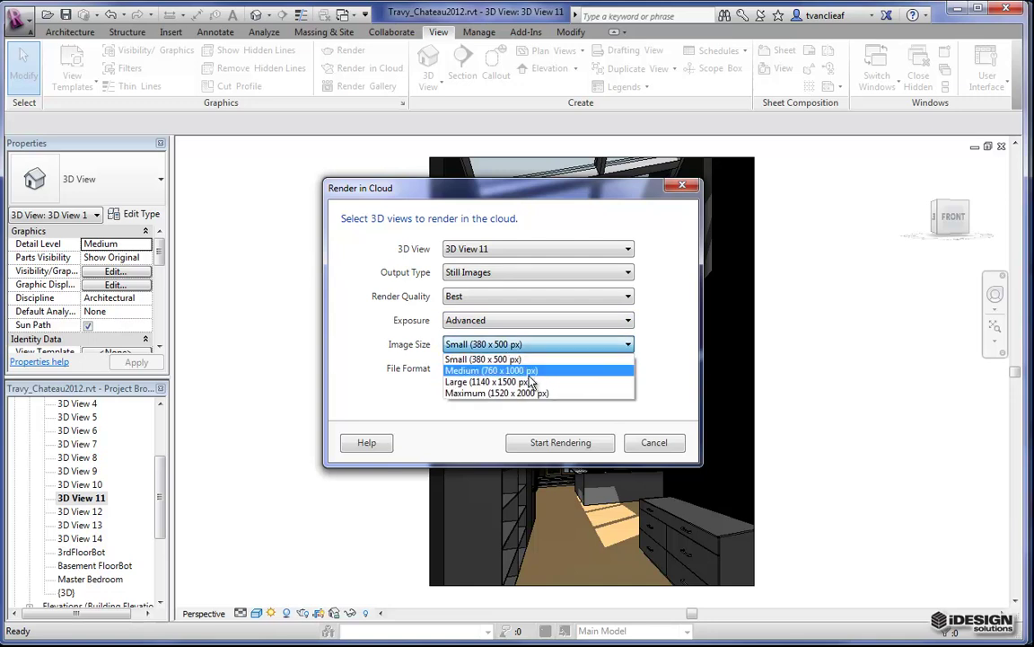
click(492, 370)
click(603, 348)
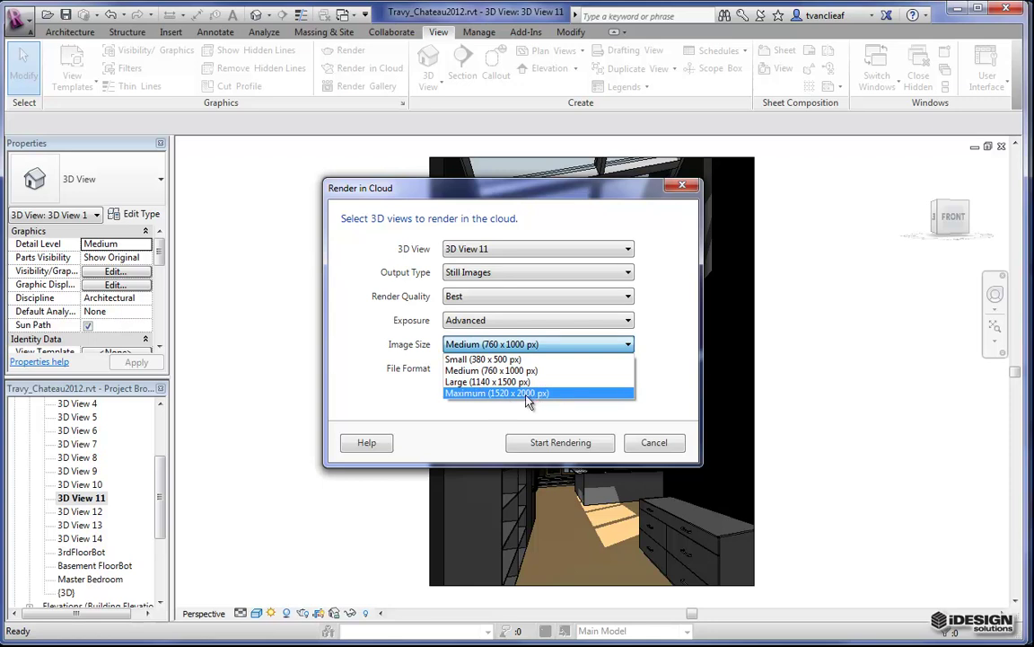
click(420, 397)
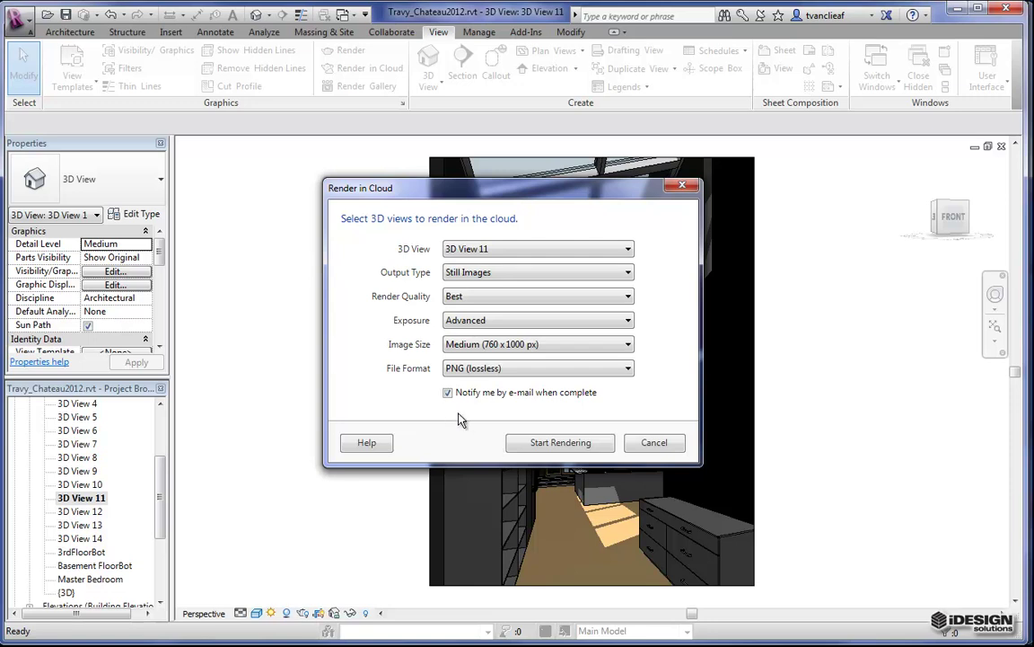
click(597, 373)
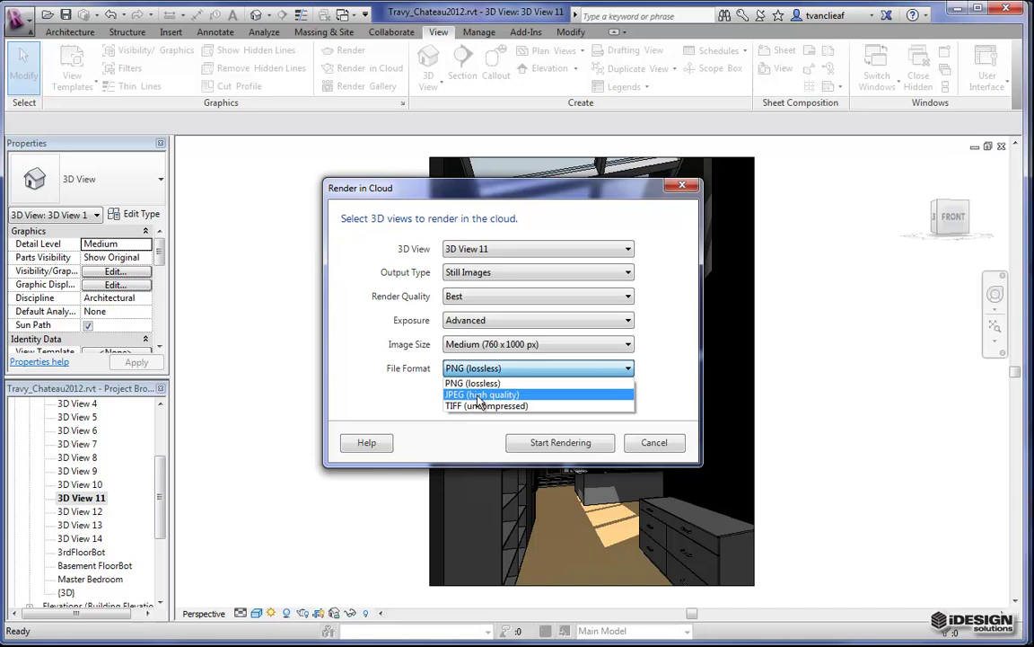
click(477, 396)
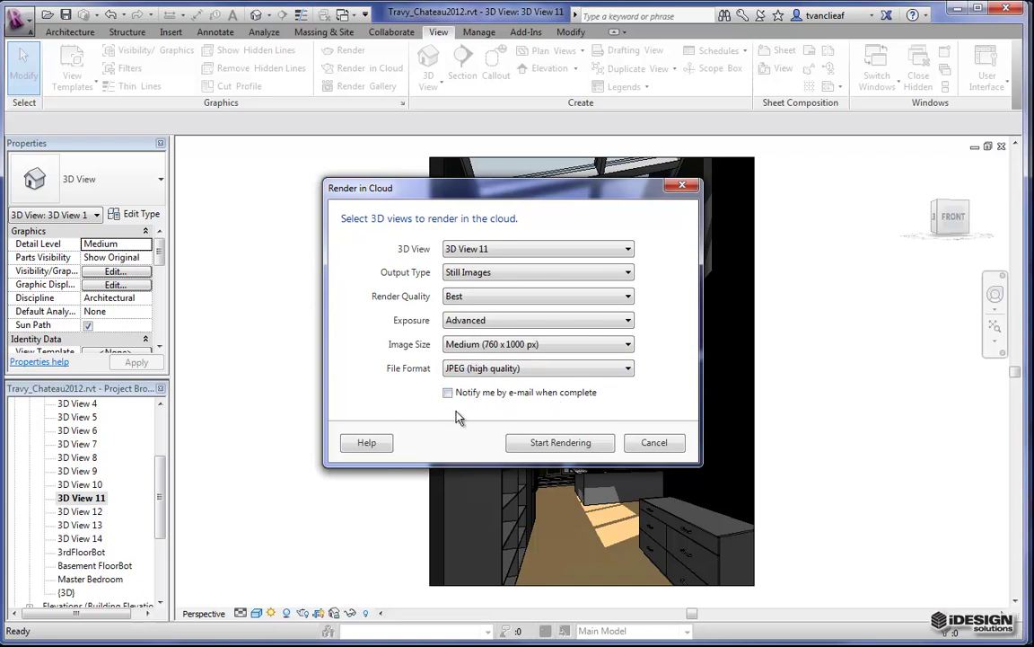
click(560, 449)
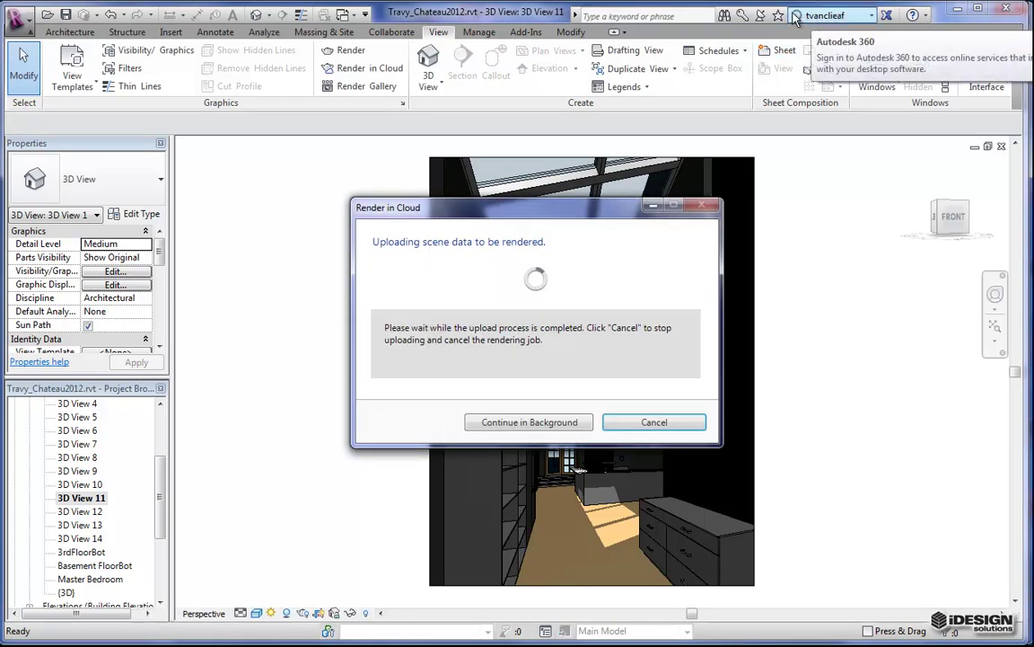
Let the 3D View 11 scene upload continue in the background.
click(509, 422)
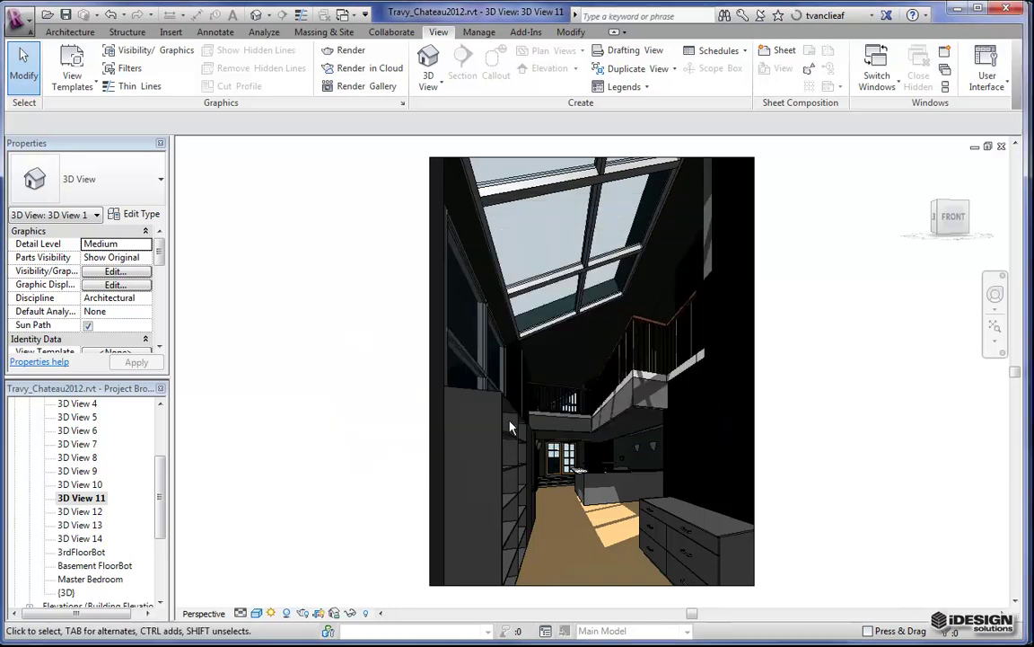
In the Autodesk 360 Rendering gallery, collapse the rac_basic and Residential.rte rendering sections.
mouse_move(339, 645)
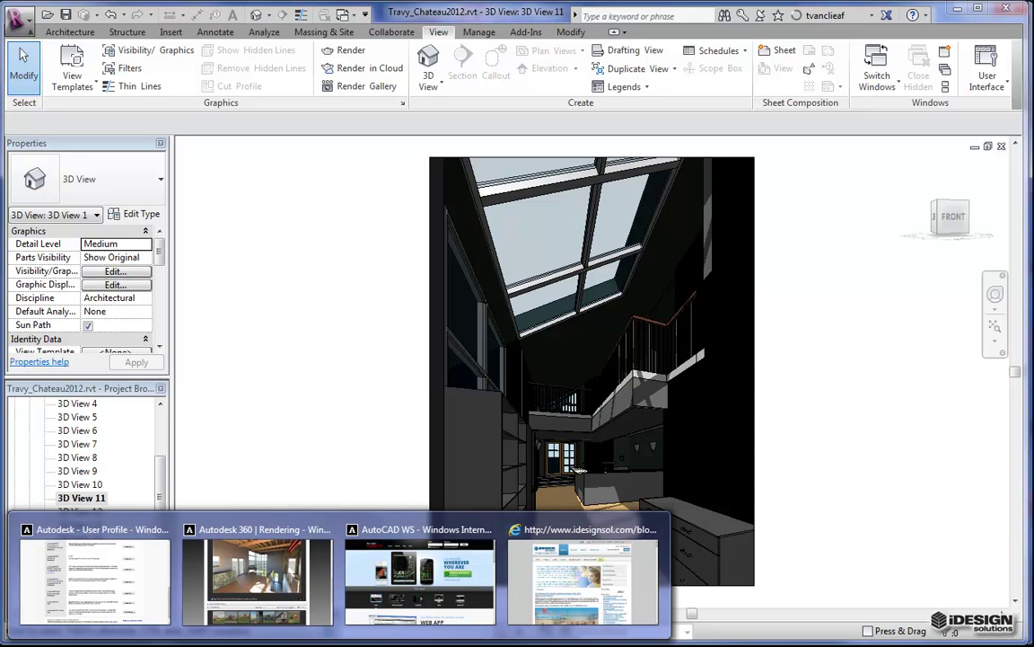
click(180, 521)
scroll(862, 379, down, 4)
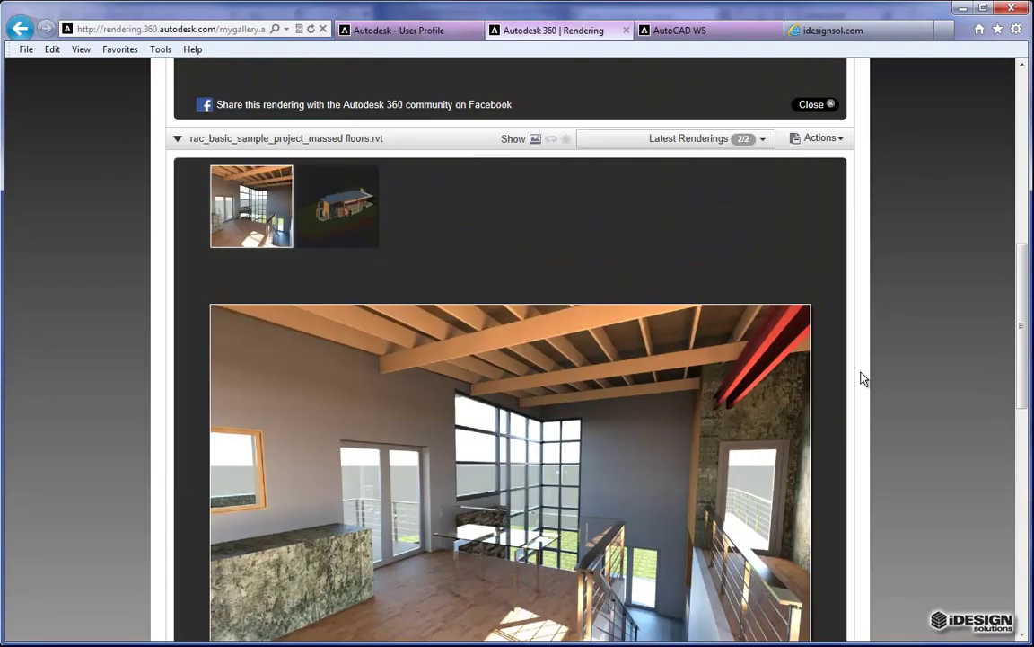
scroll(170, 153, up, 2)
click(177, 226)
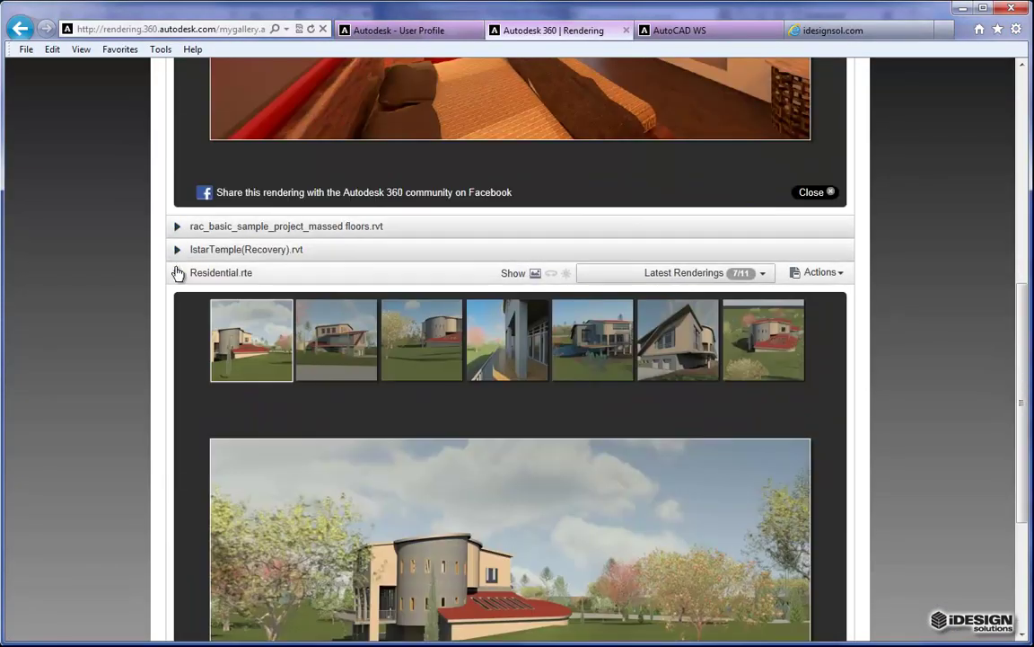
click(177, 272)
Collapse the Travy_Chateau2012.rvt rendering section.
scroll(199, 261, up, 5)
mouse_move(306, 199)
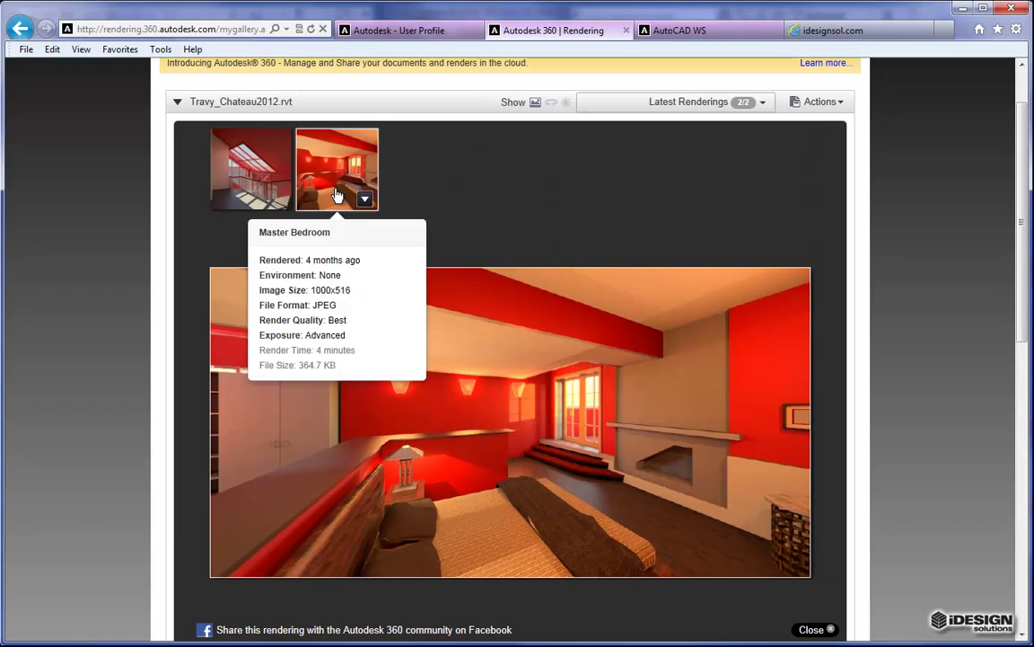
scroll(440, 216, up, 2)
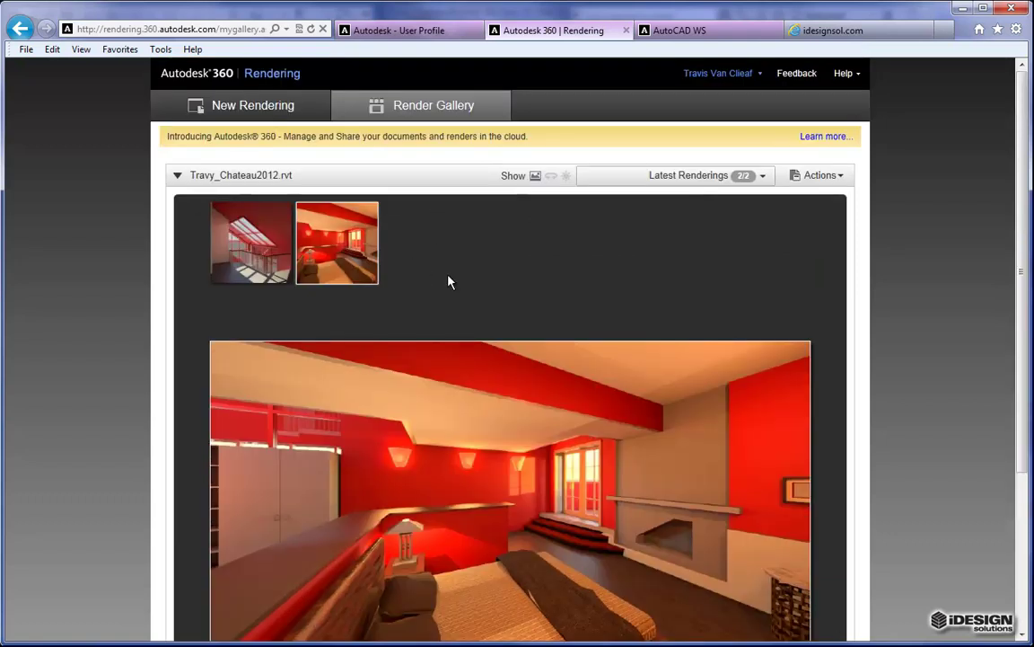
click(178, 178)
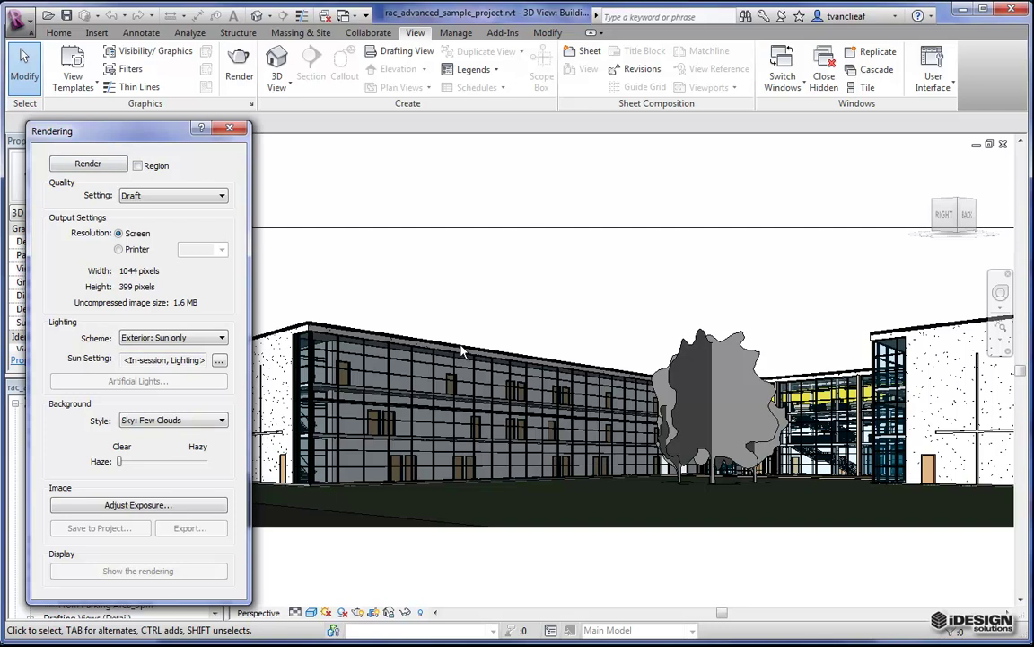
Close the Rendering dialog, check the Add-Ins tab, then switch to the Autodesk 360 Rendering window.
drag(132, 136, 135, 140)
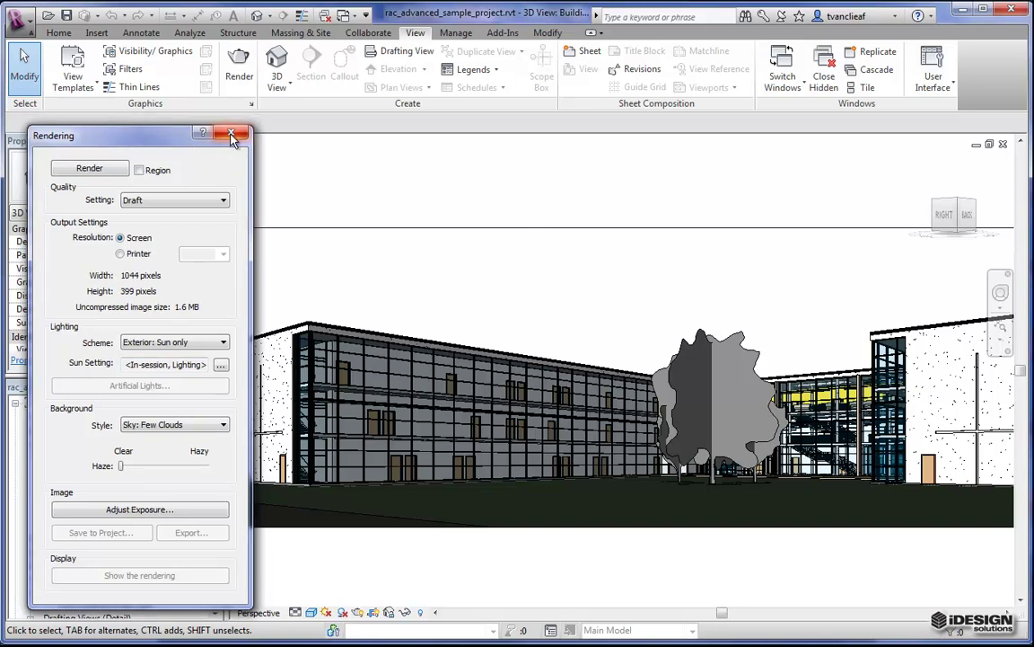
click(231, 133)
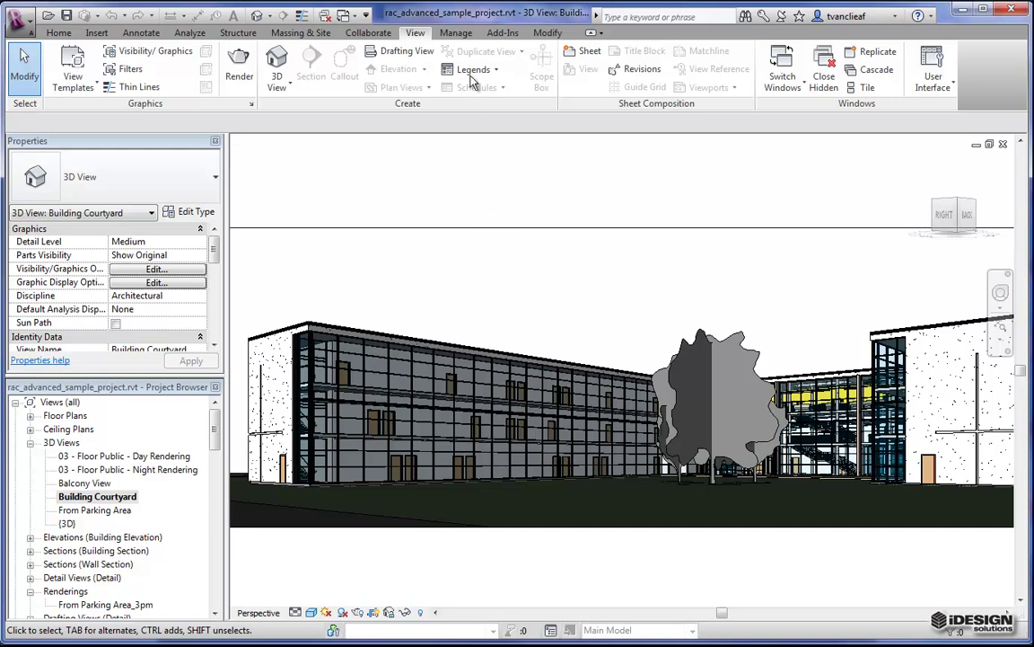
click(503, 32)
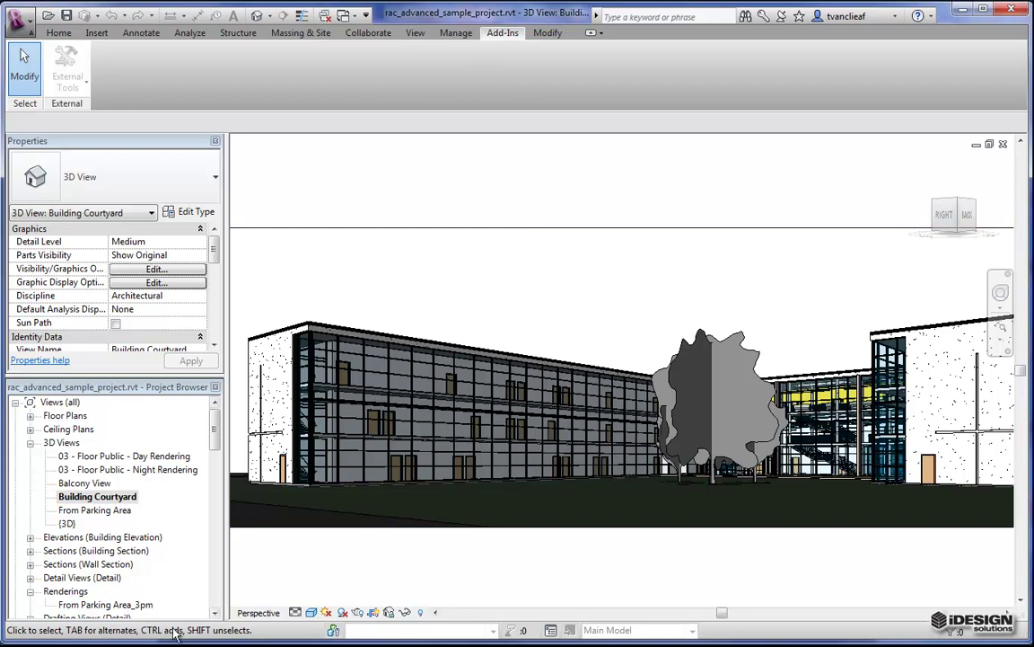
mouse_move(161, 611)
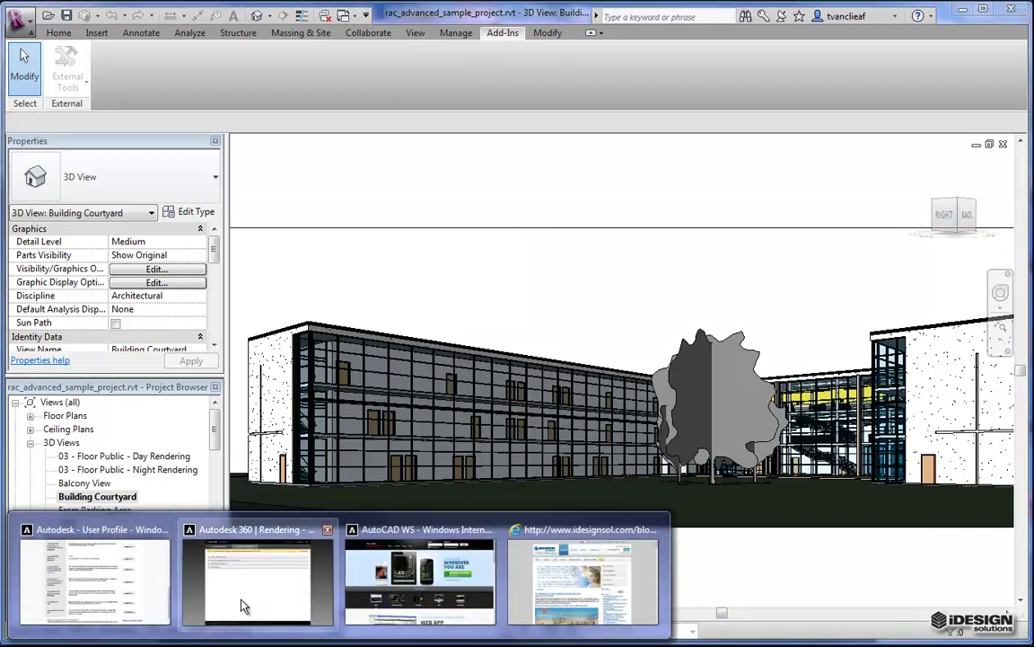
click(220, 602)
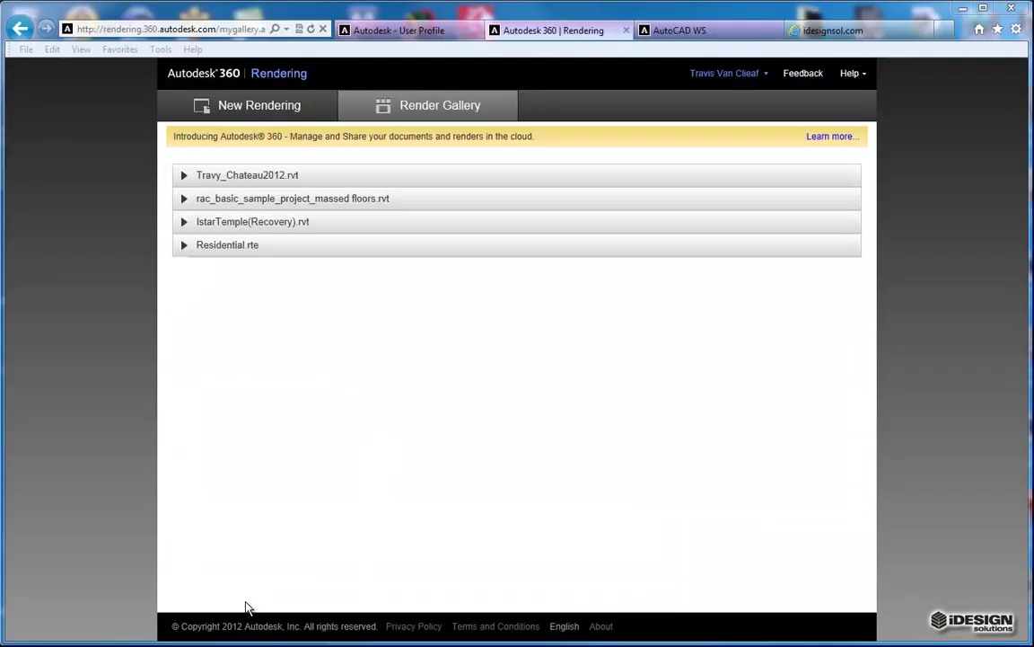
Start a New Rendering to reach the Select a Source File page with the add-in download.
click(255, 107)
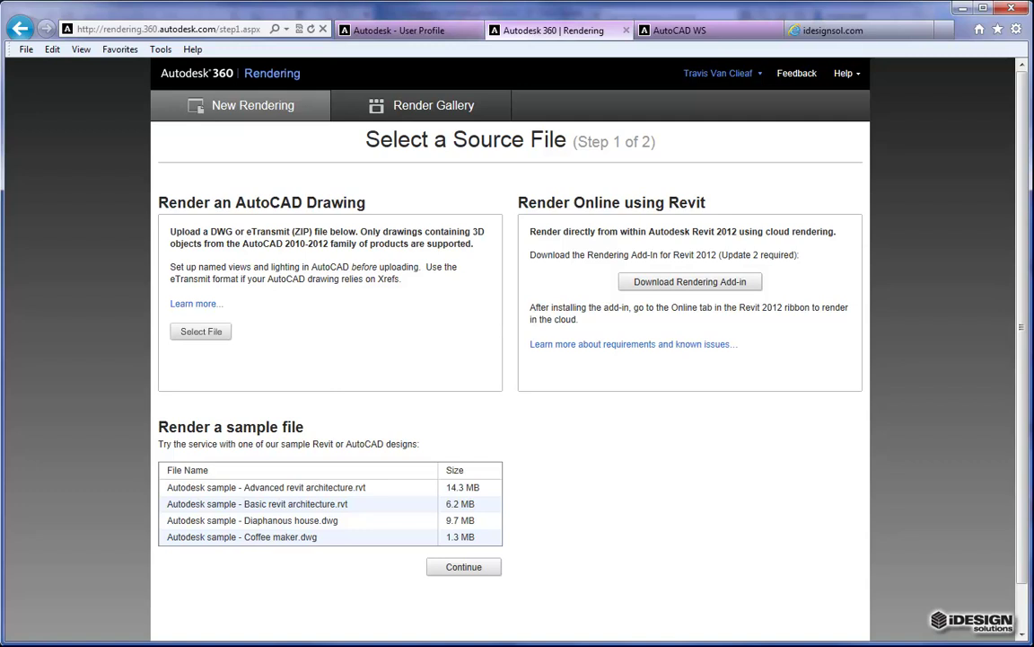
Install the Revit 2012 Cloud Rendering add-in, accepting the terms and the default folder for everyone.
double_click(270, 166)
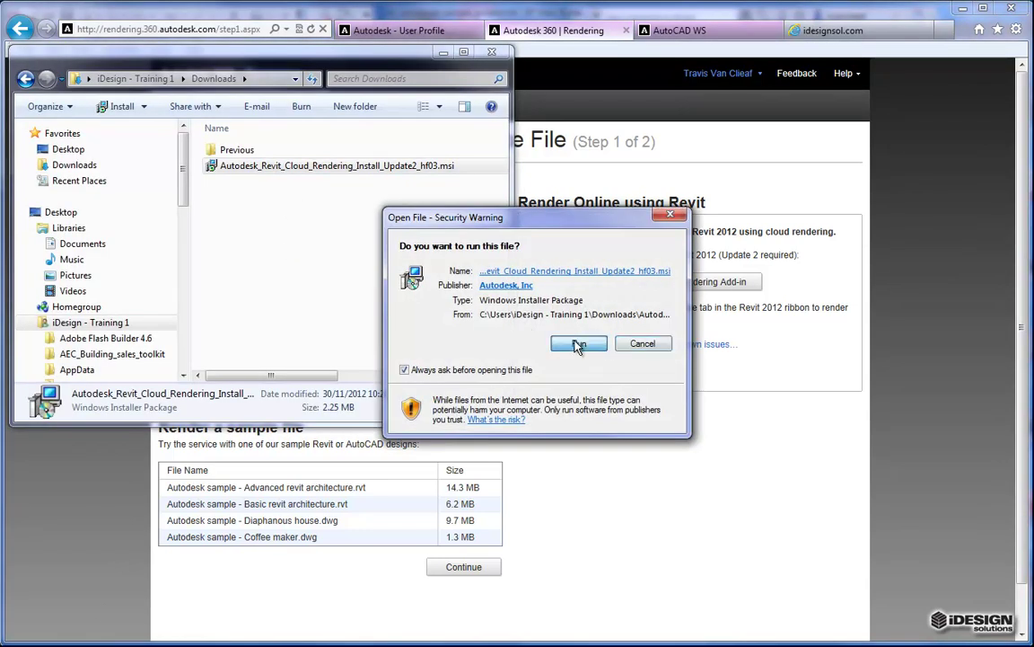
click(579, 345)
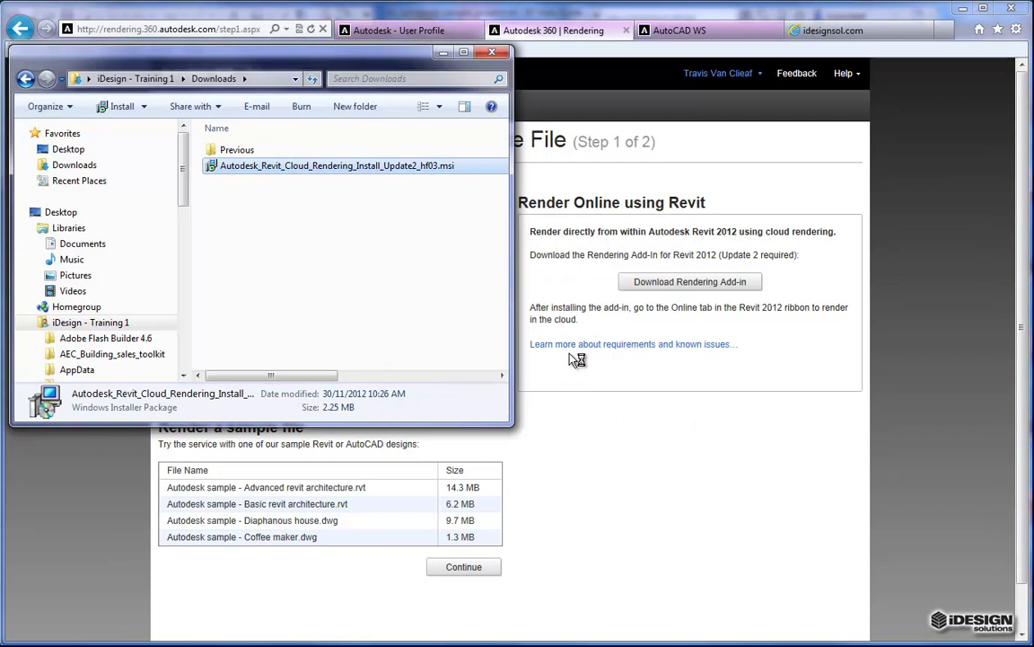
click(443, 52)
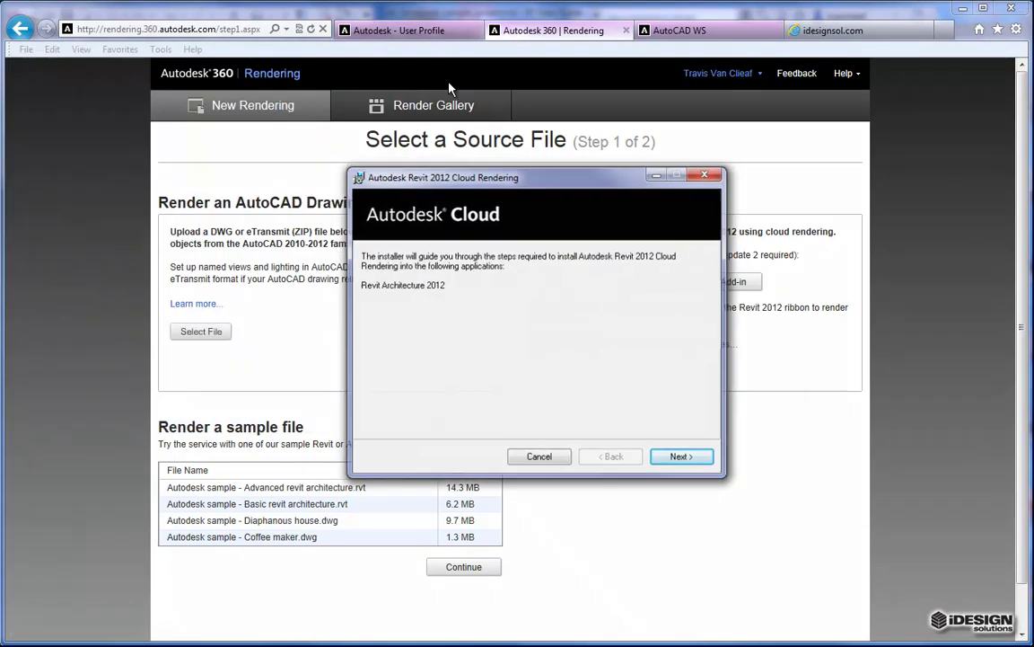
click(672, 465)
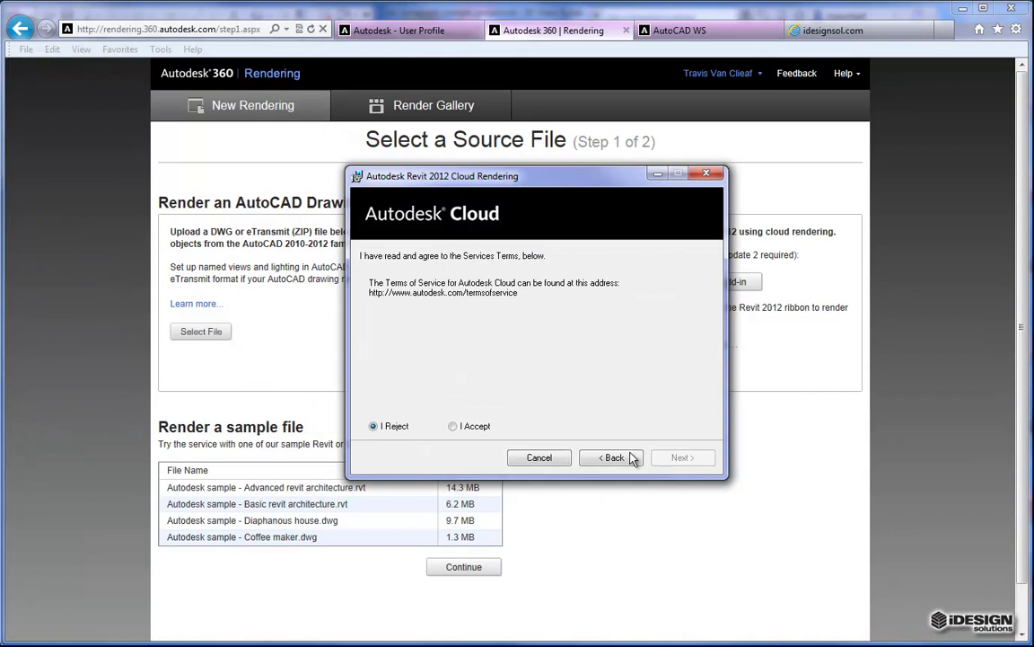
click(454, 428)
click(680, 459)
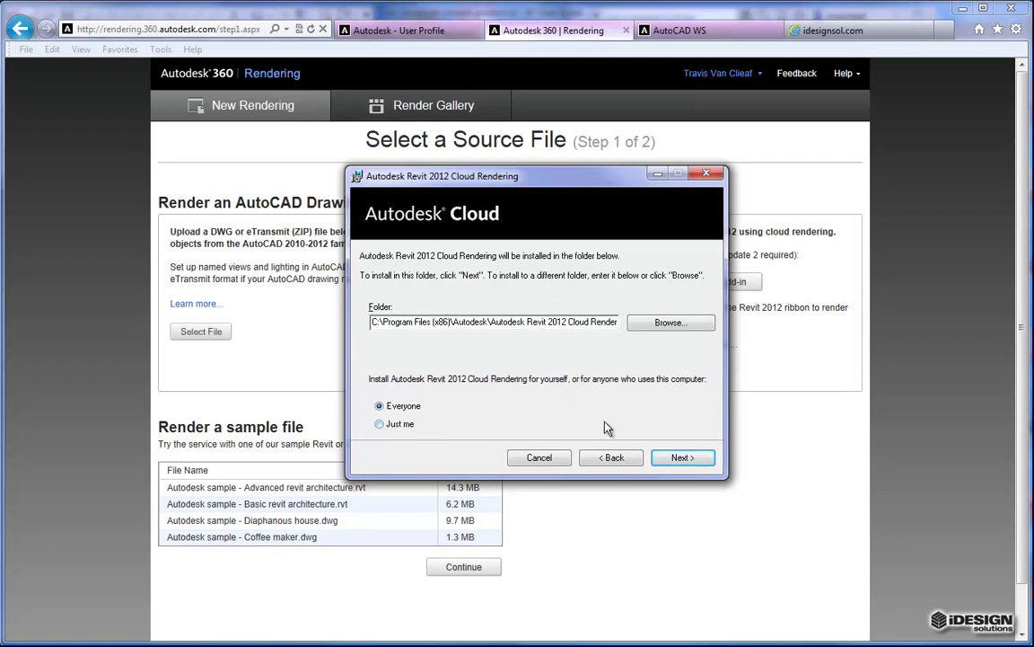
click(680, 459)
click(679, 461)
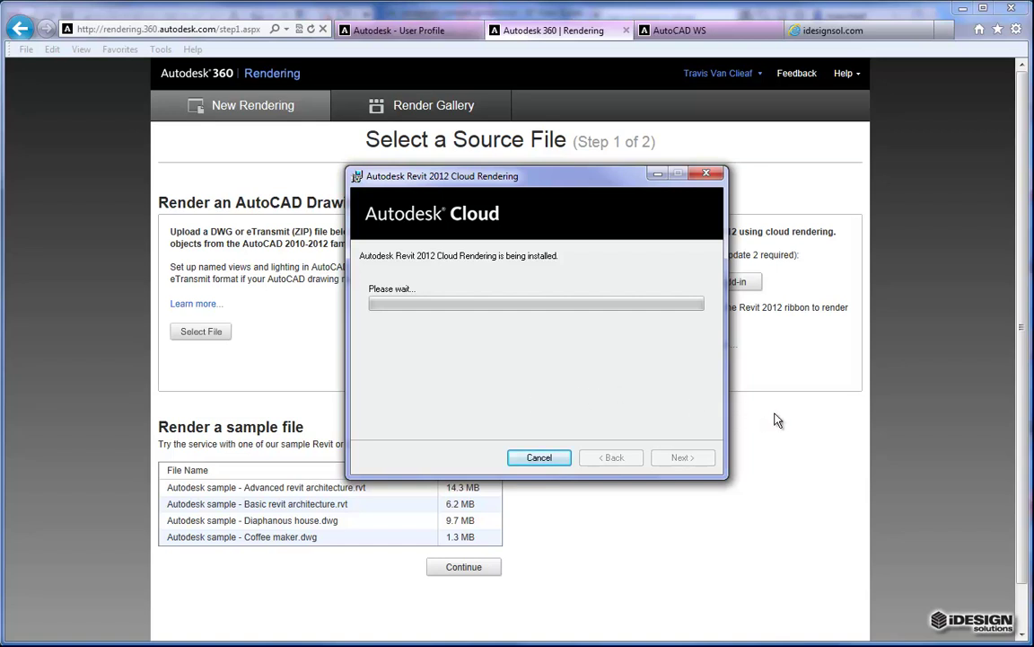
Move the installer window aside and return to Revit's Building Courtyard view.
drag(520, 180, 287, 180)
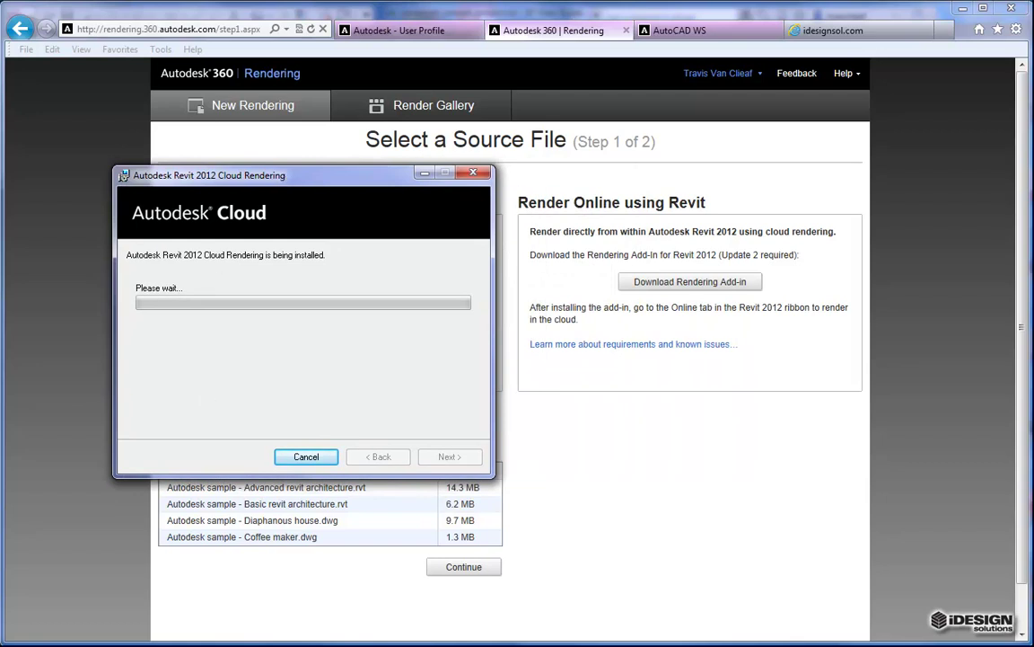
mouse_move(250, 643)
click(249, 580)
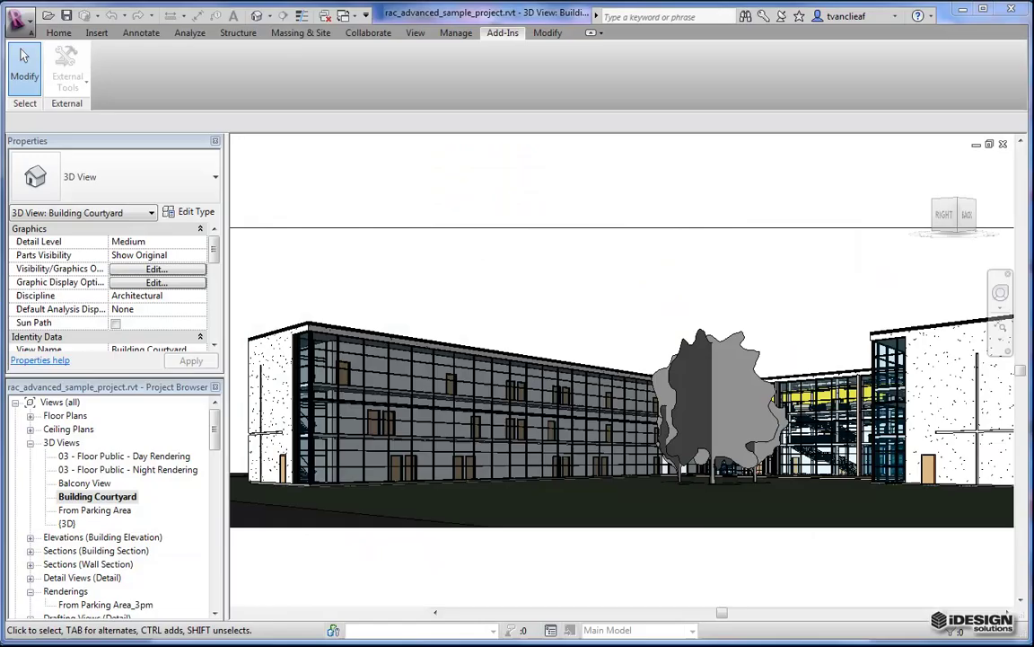
Set the view's render quality to Custom (view specific), edit its settings, and dismiss the installation-complete message.
scroll(580, 592, down, 5)
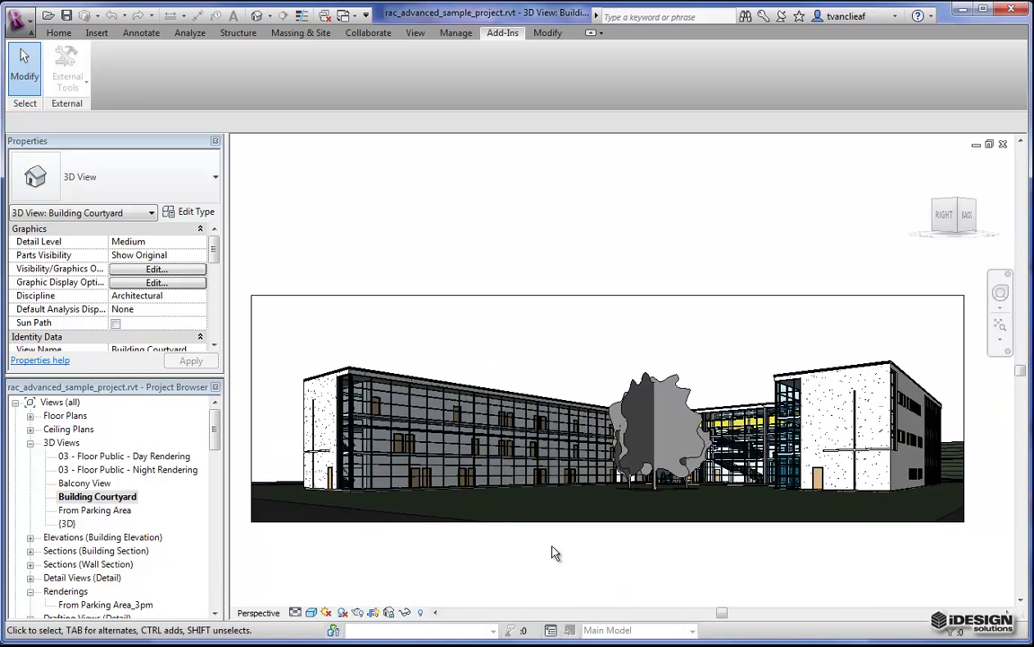
click(359, 613)
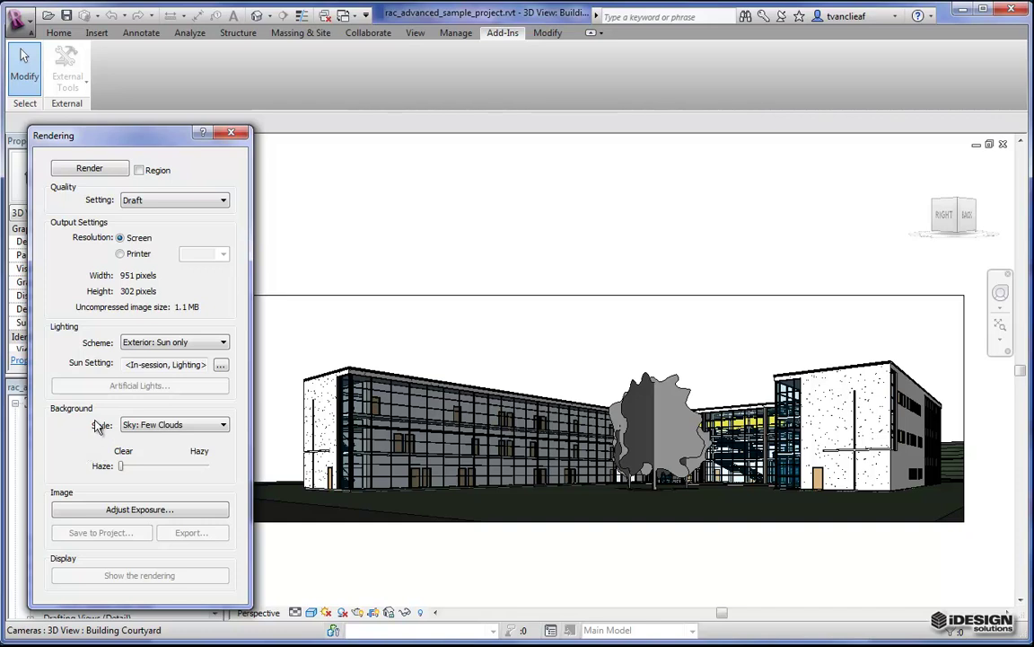
click(223, 201)
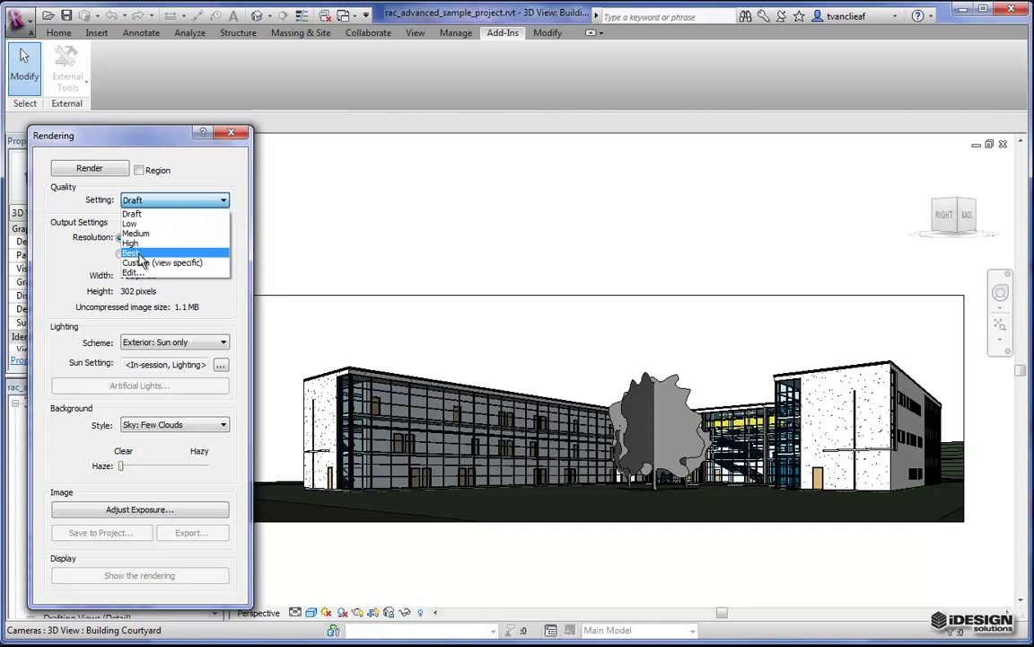
click(140, 262)
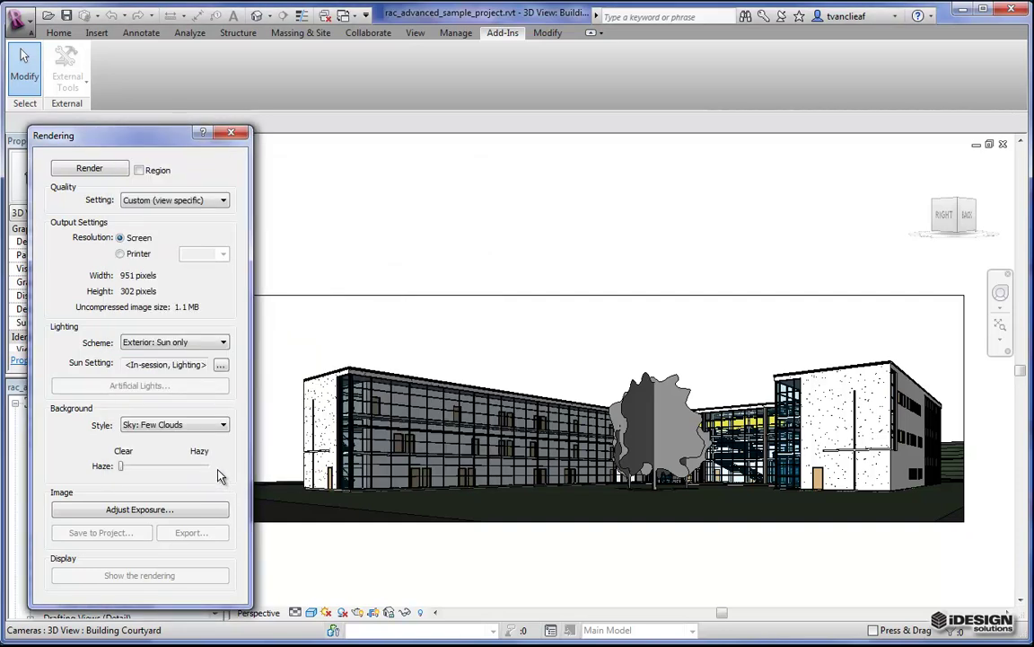
click(223, 201)
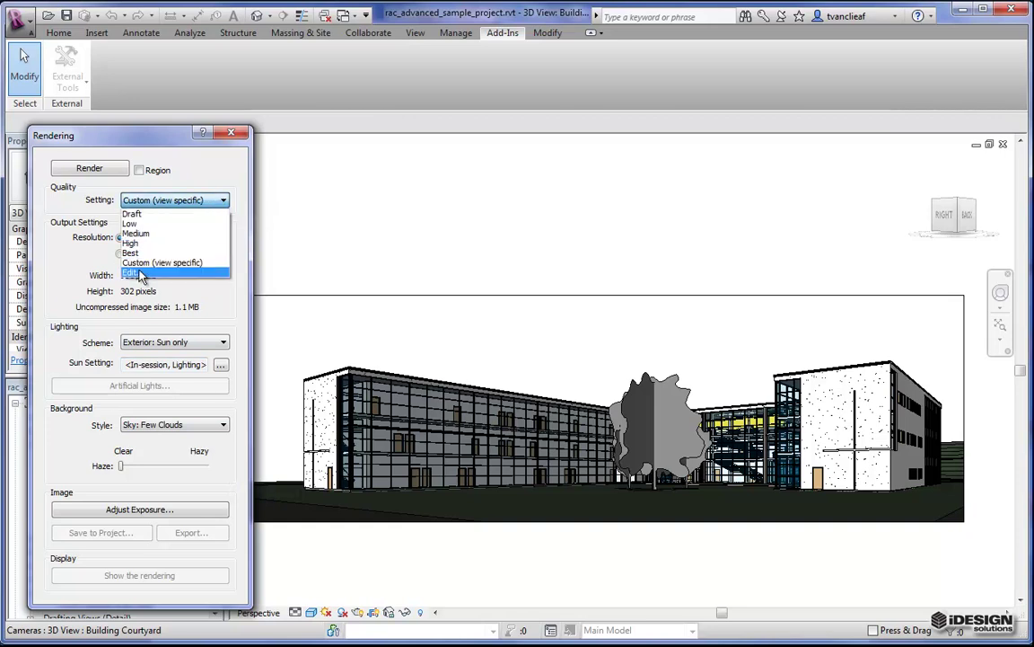
click(132, 274)
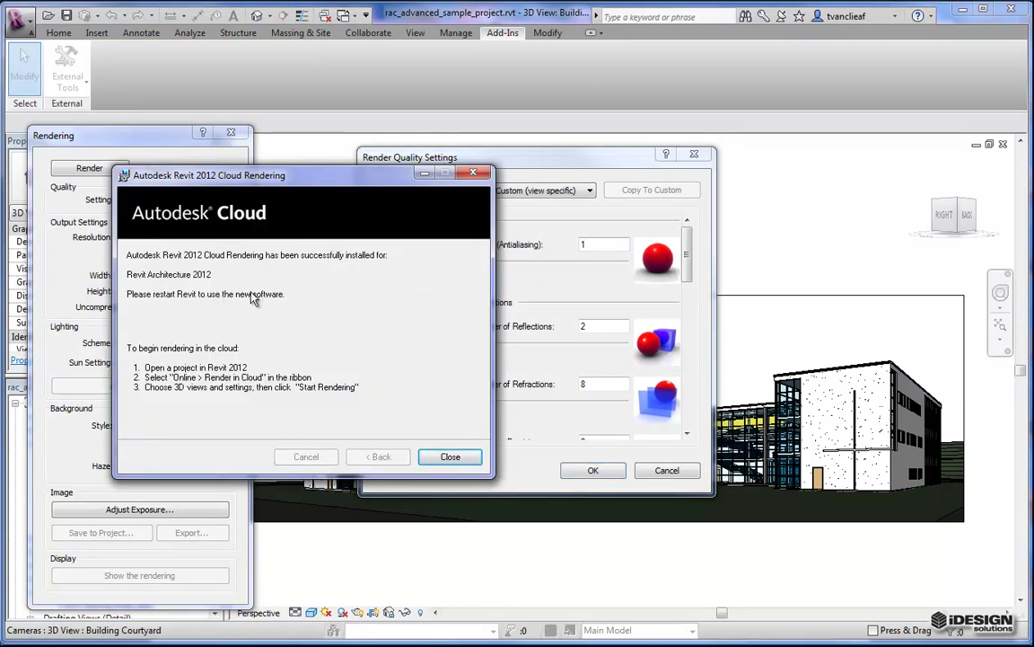
click(439, 457)
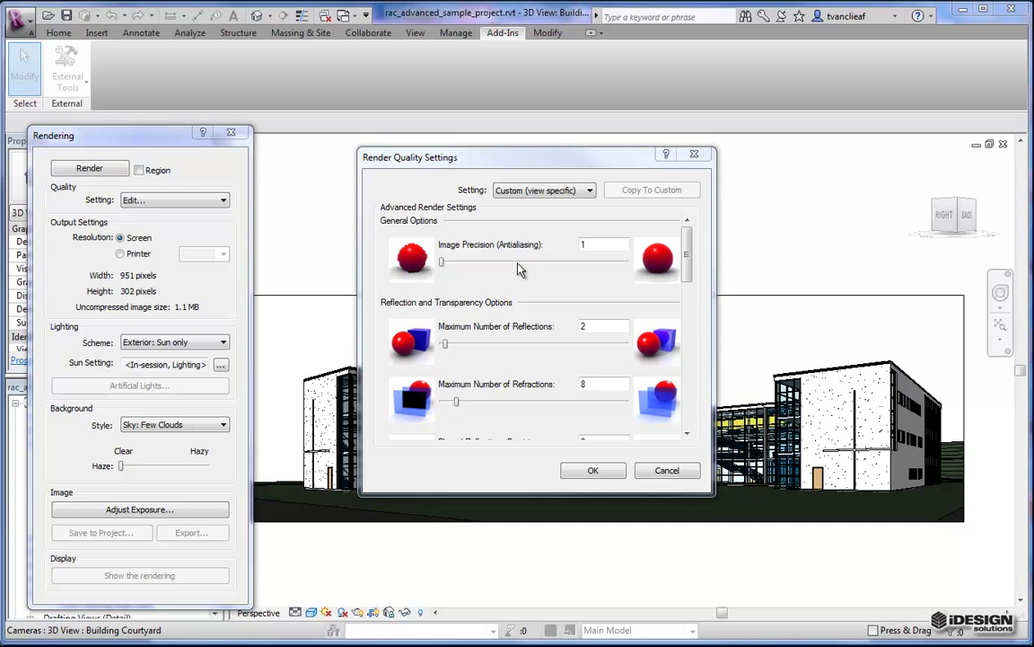
Set Image Precision (Antialiasing) to 8, then nudge it up one notch.
click(492, 261)
click(557, 265)
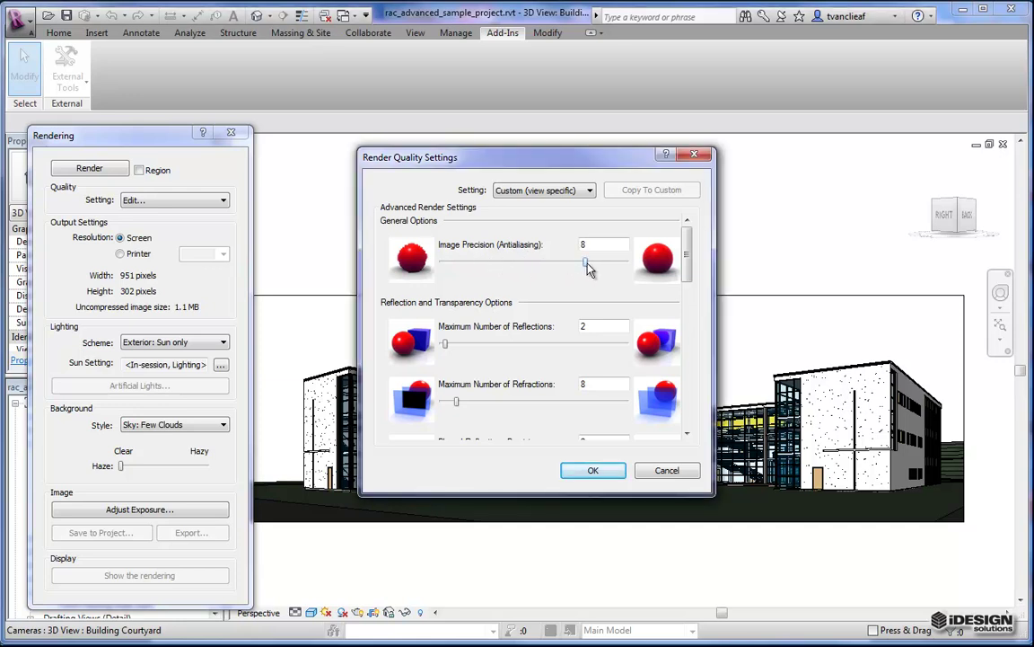
drag(581, 267, 575, 267)
drag(585, 265, 626, 263)
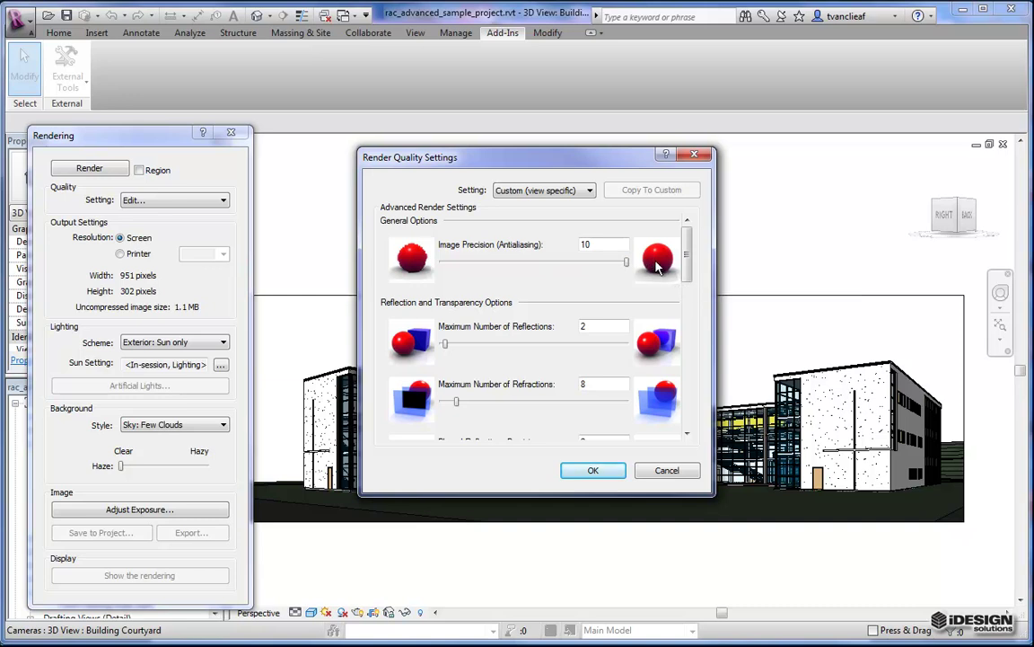
click(453, 262)
click(452, 262)
click(453, 262)
click(453, 263)
click(464, 262)
click(463, 262)
click(463, 262)
click(593, 262)
key(Right)
Set Maximum Number of Reflections to 4 and Maximum Number of Refractions to 6.
drag(689, 261, 690, 282)
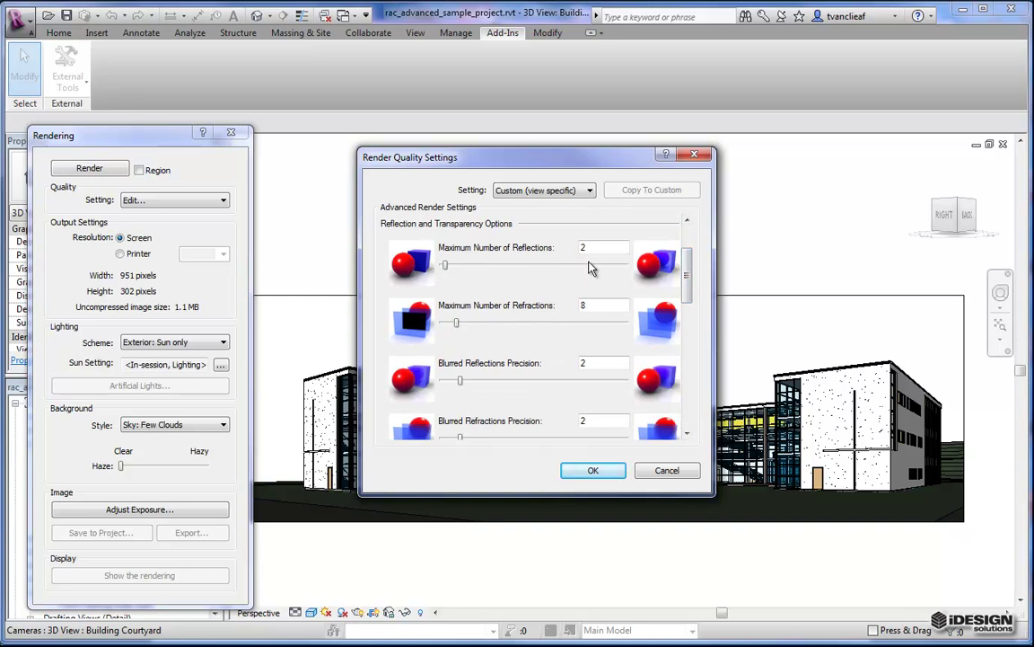
drag(444, 265, 481, 264)
drag(482, 267, 448, 267)
click(579, 267)
drag(579, 268, 450, 271)
drag(456, 322, 453, 327)
Raise Blurred Reflections Precision and Blurred Refractions Precision to 4, and enable soft shadows.
drag(687, 261, 689, 310)
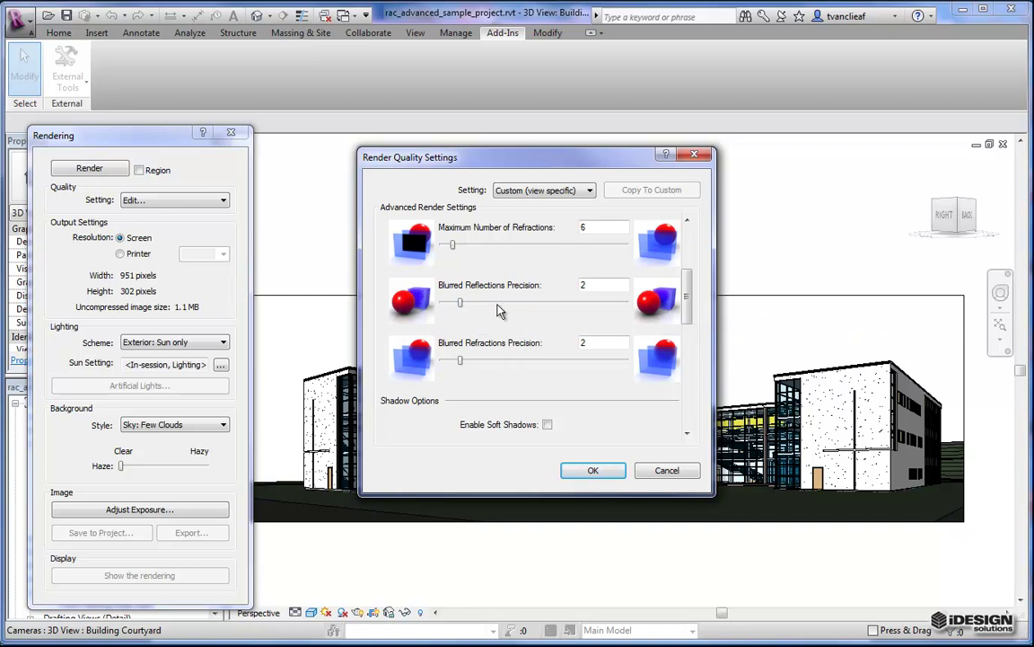
drag(461, 303, 496, 303)
click(485, 359)
drag(682, 325, 701, 361)
click(547, 269)
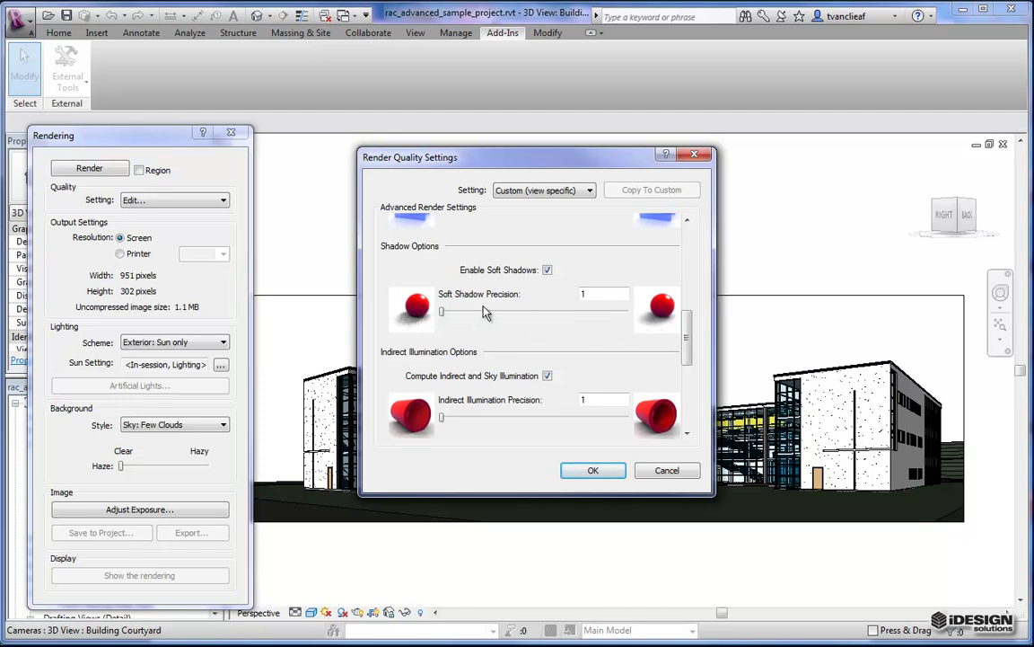
Raise Soft Shadow Precision and set Indirect Illumination Precision and Smoothness both to 2.
drag(507, 315, 551, 320)
drag(688, 346, 695, 382)
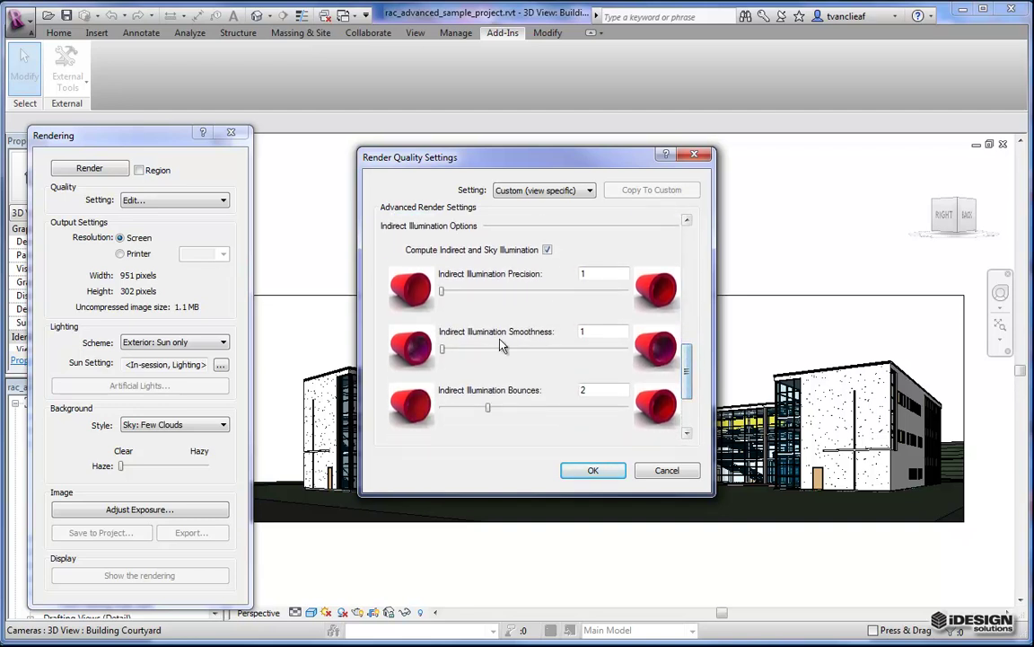
drag(445, 297, 462, 296)
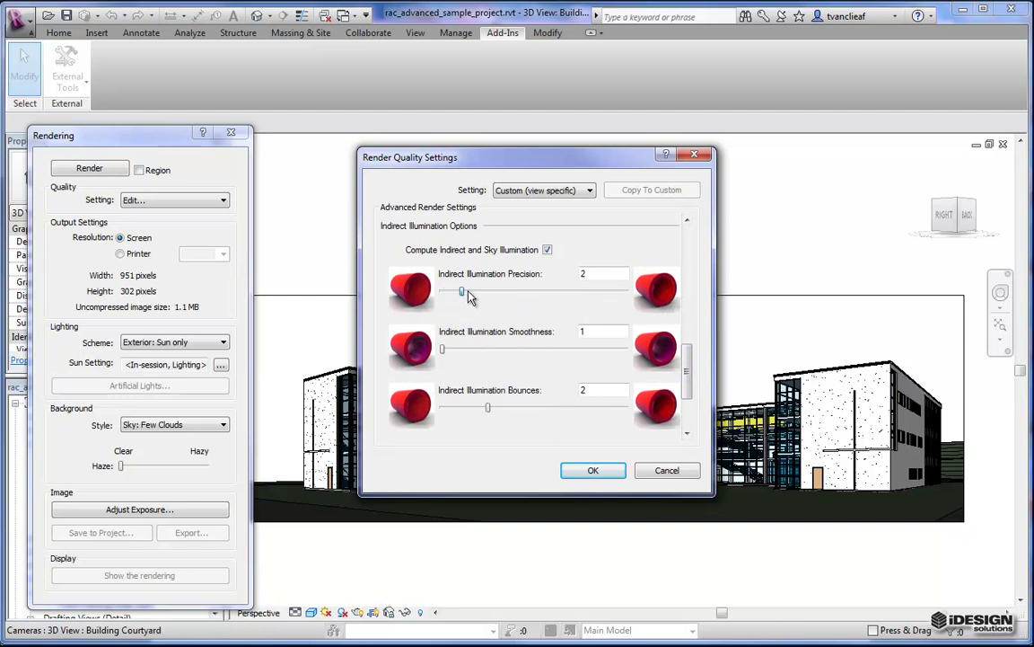
click(476, 347)
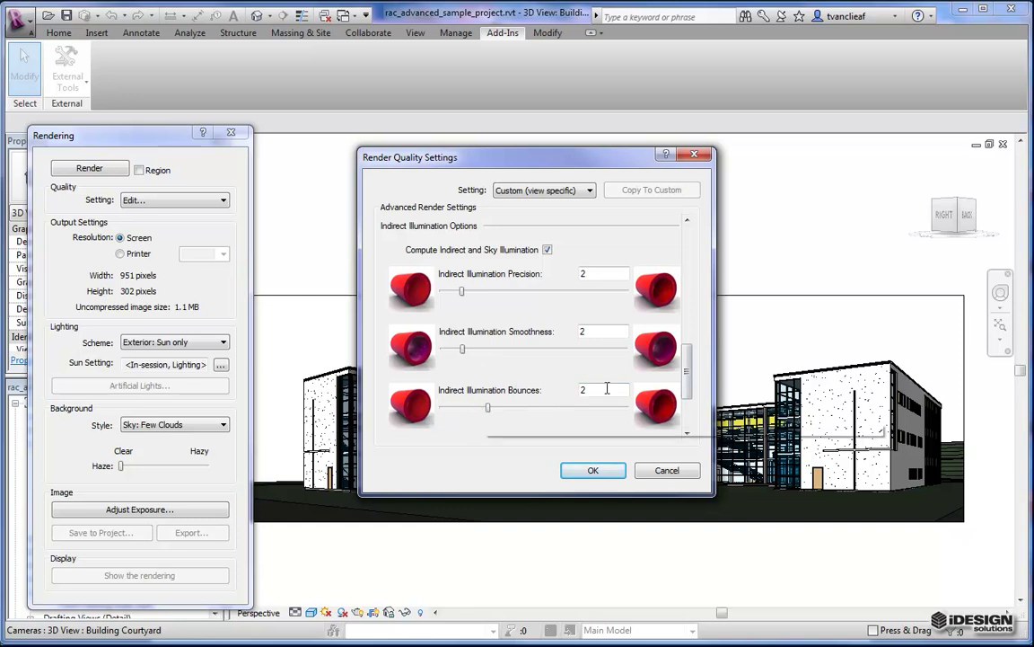
Leave all daylight portal options unchecked and accept the custom quality settings.
drag(688, 380, 694, 405)
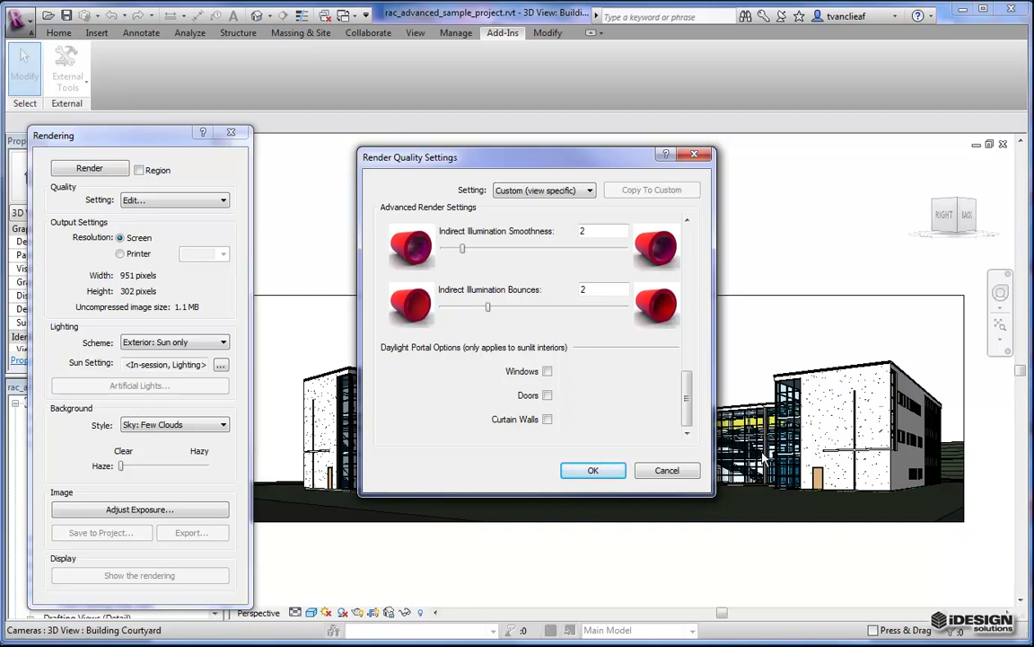
click(548, 370)
click(548, 419)
click(547, 418)
click(546, 371)
click(547, 395)
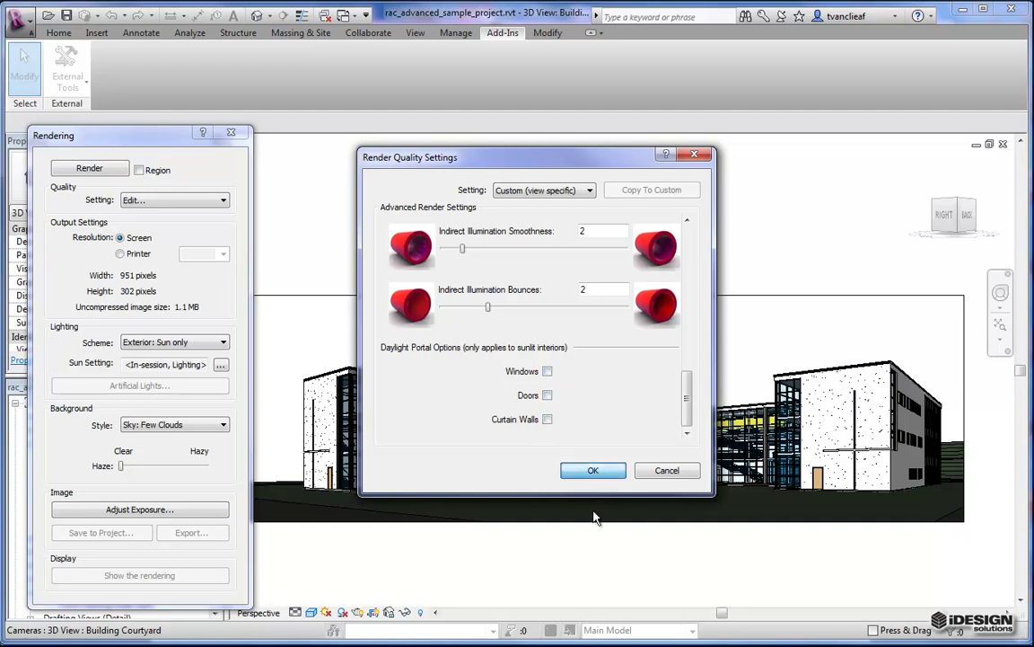
click(592, 470)
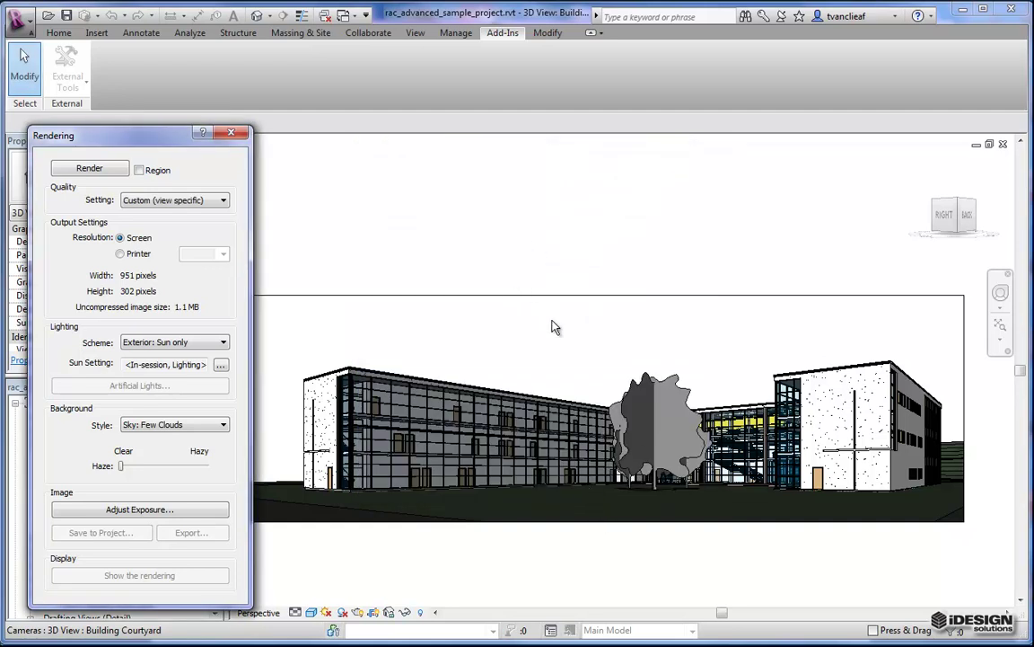
Close the Rendering dialog and exit Revit without saving the project.
middle_drag(560, 286, 549, 262)
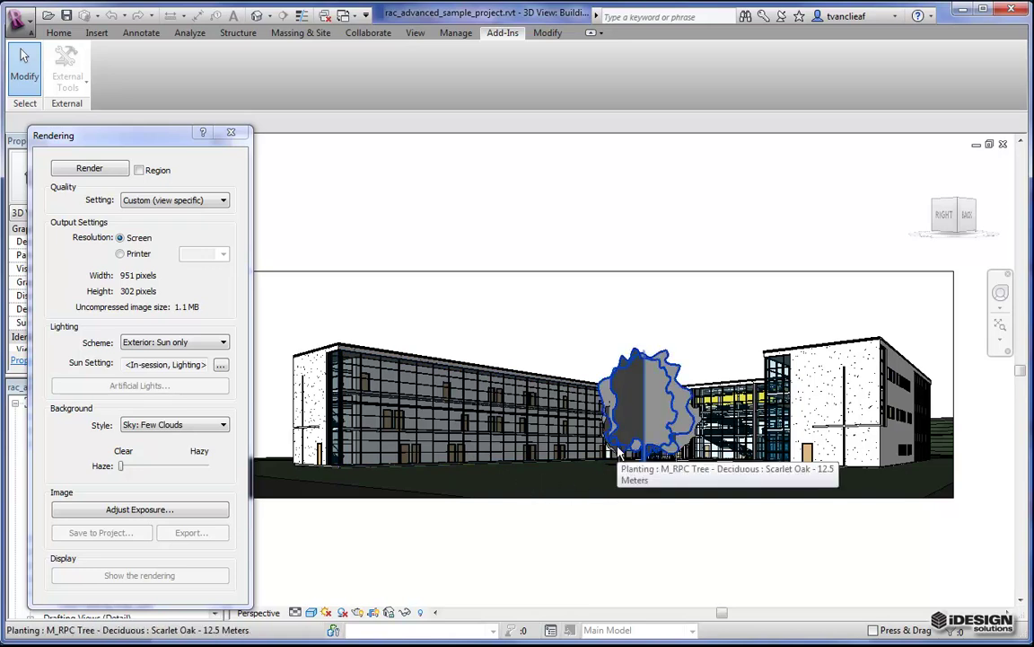
click(229, 134)
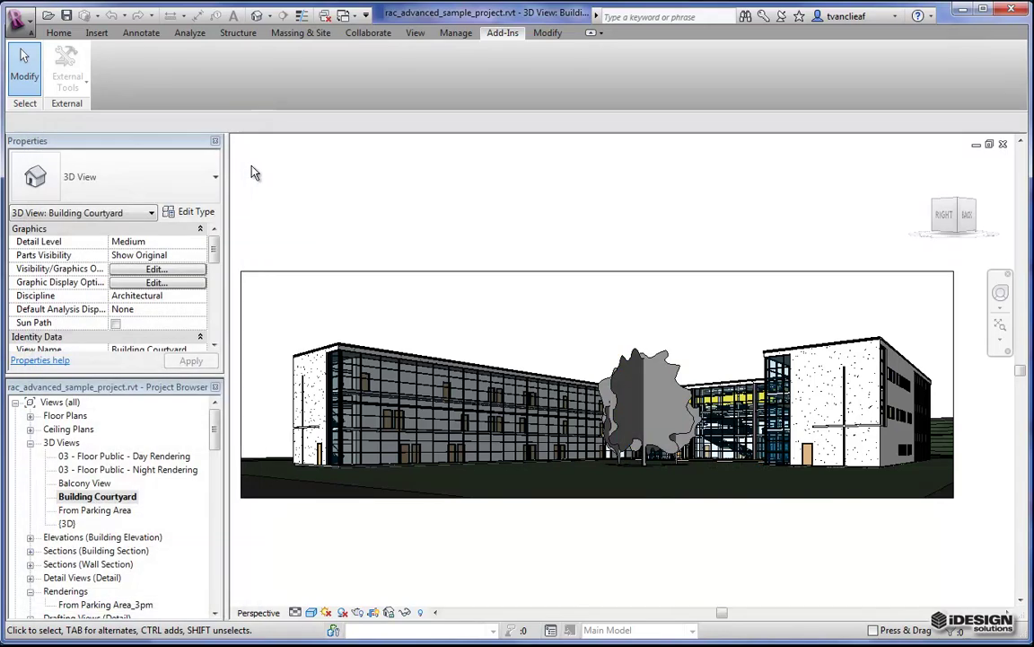
click(1012, 9)
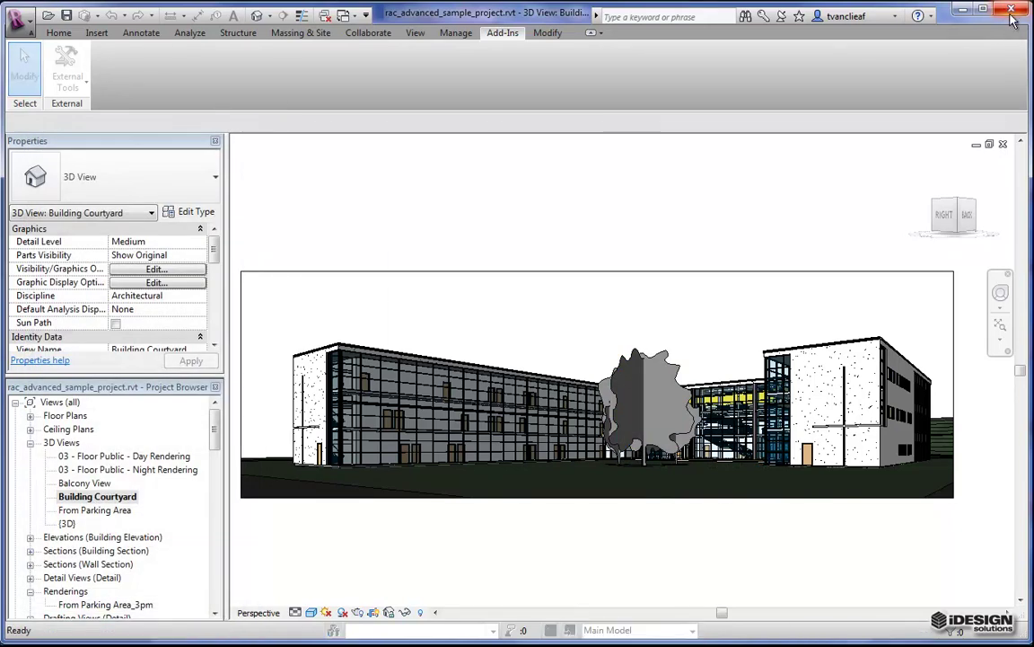
click(581, 342)
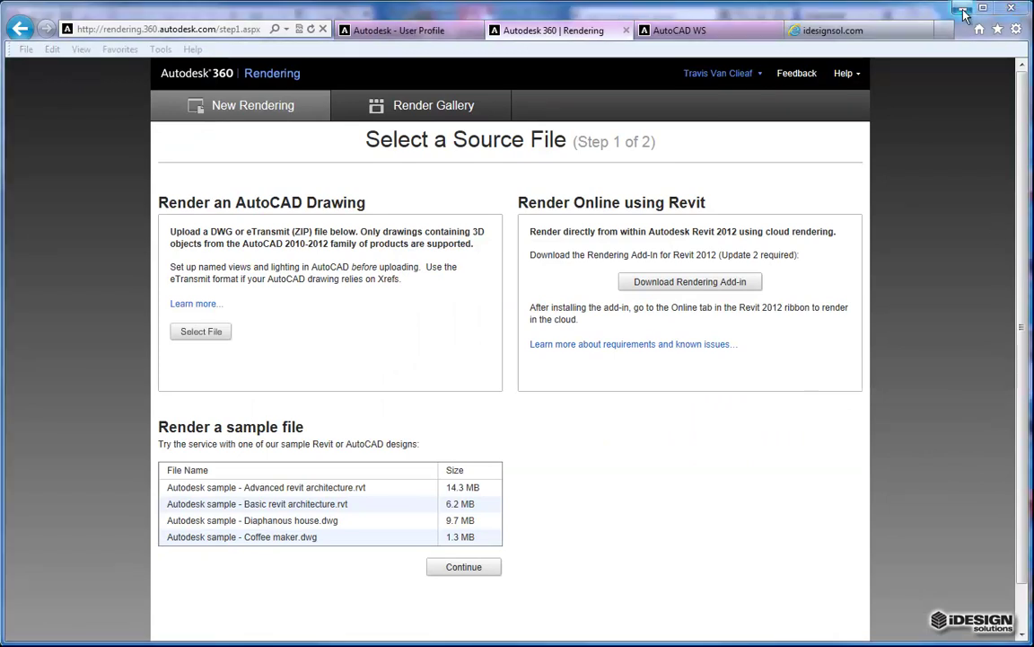
Relaunch Revit Architecture 2012 and open the Autodesk 360 Render Gallery.
double_click(981, 345)
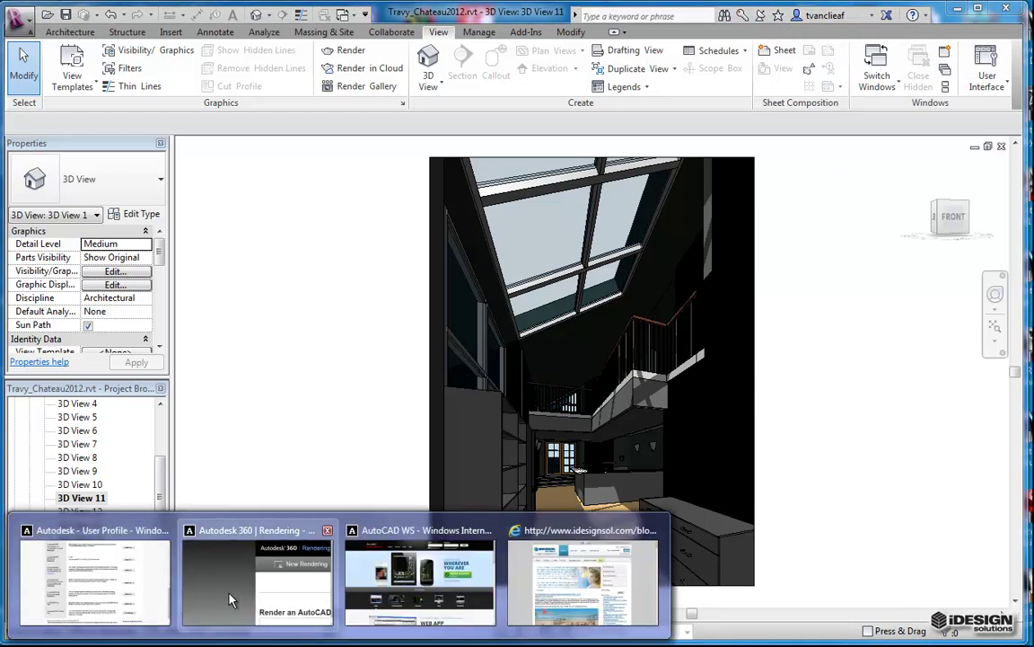
click(208, 533)
click(429, 107)
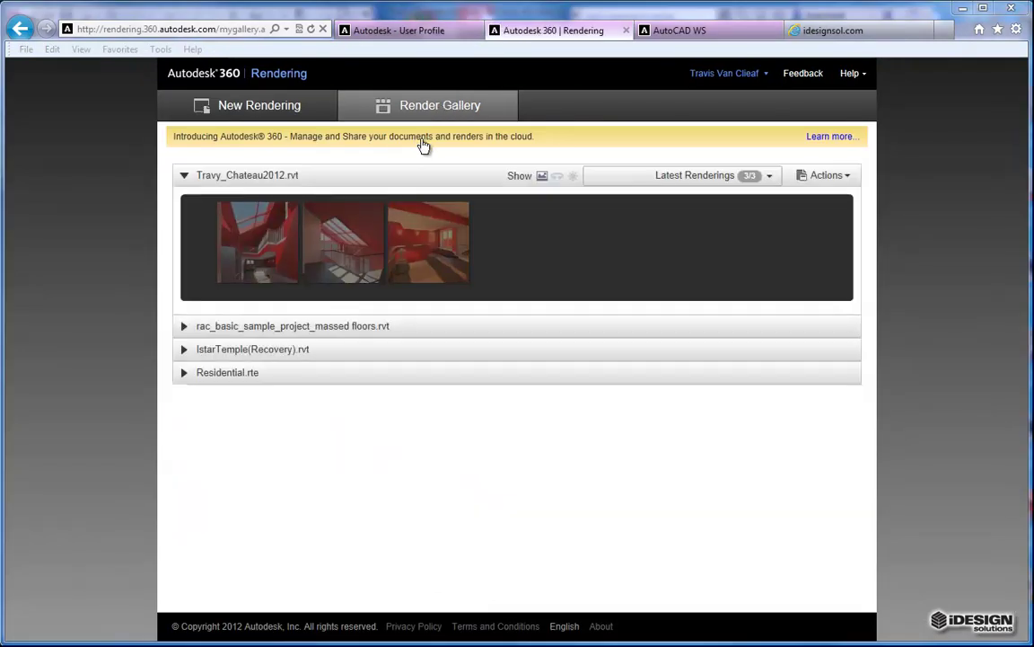
View the first Travy_Chateau2012.rvt rendering enlarged and scroll through the image.
mouse_move(238, 236)
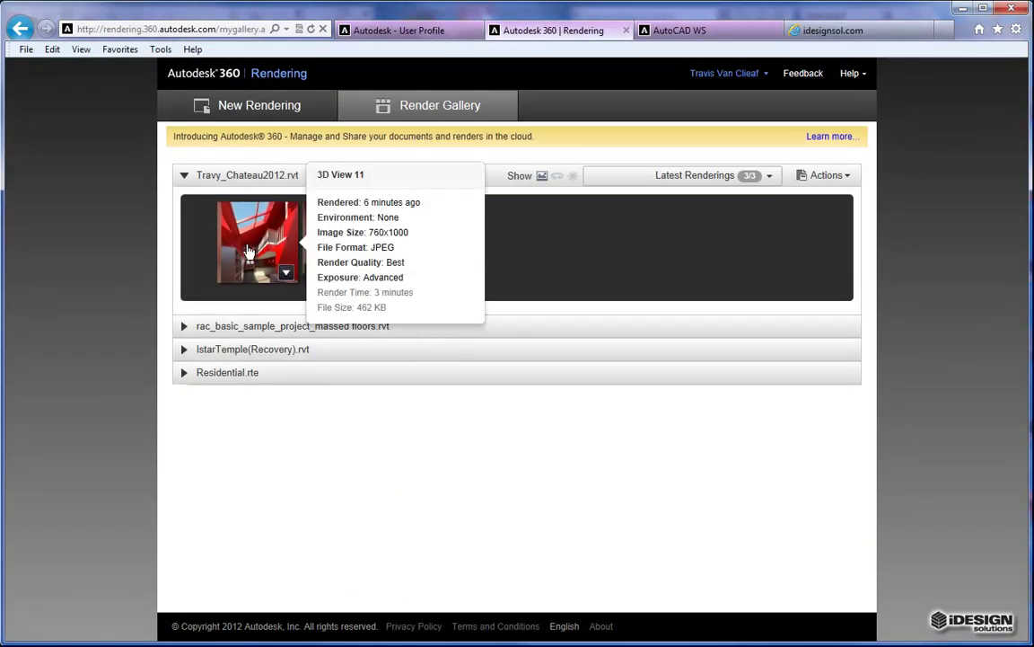
click(249, 256)
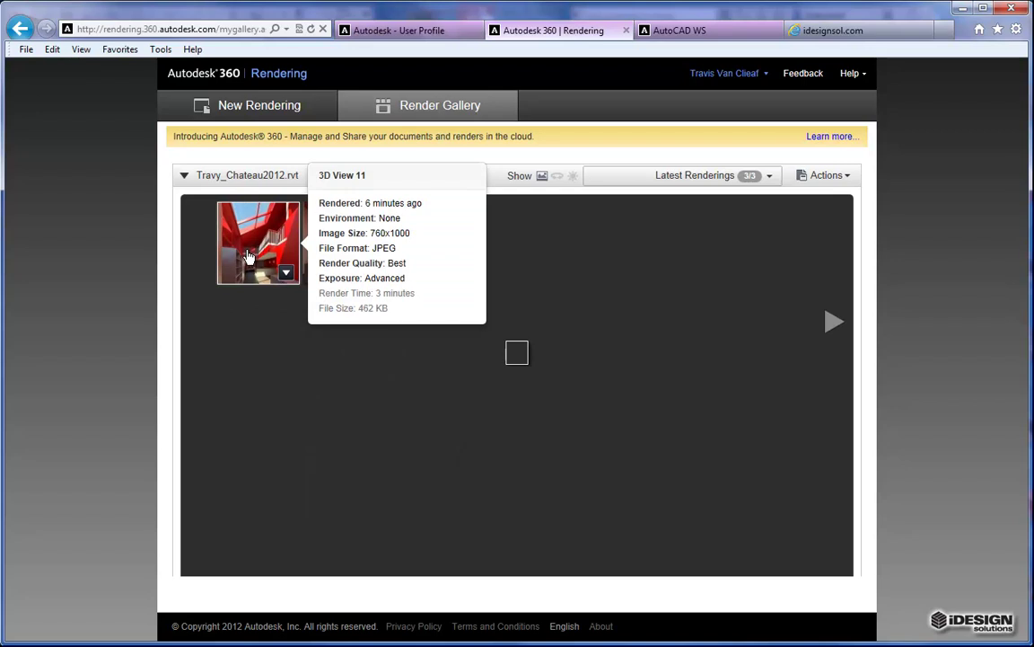
scroll(363, 302, down, 3)
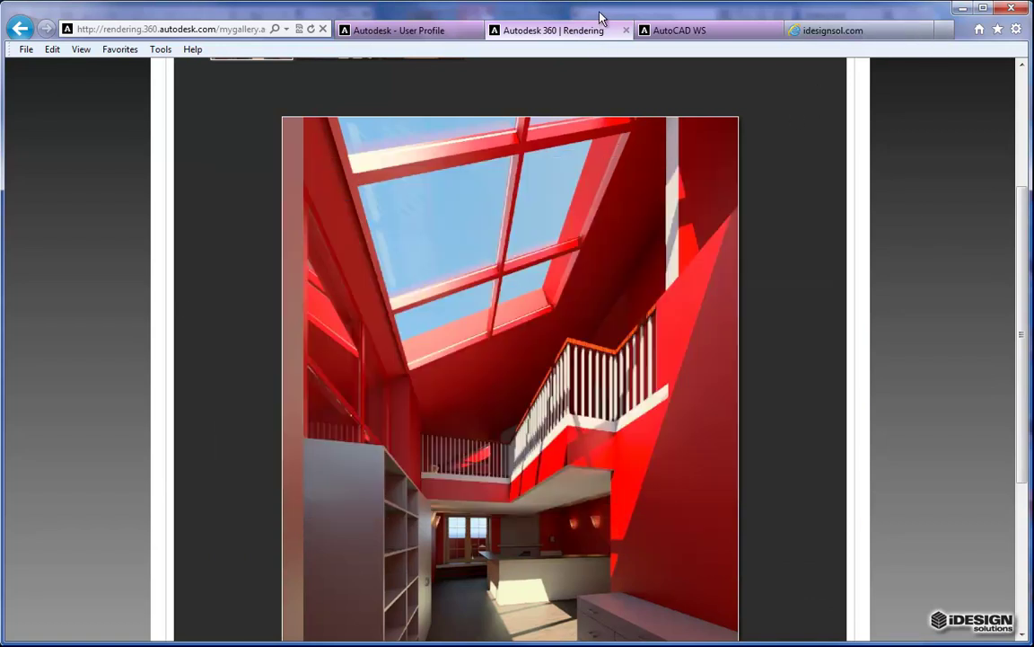
scroll(819, 295, down, 1)
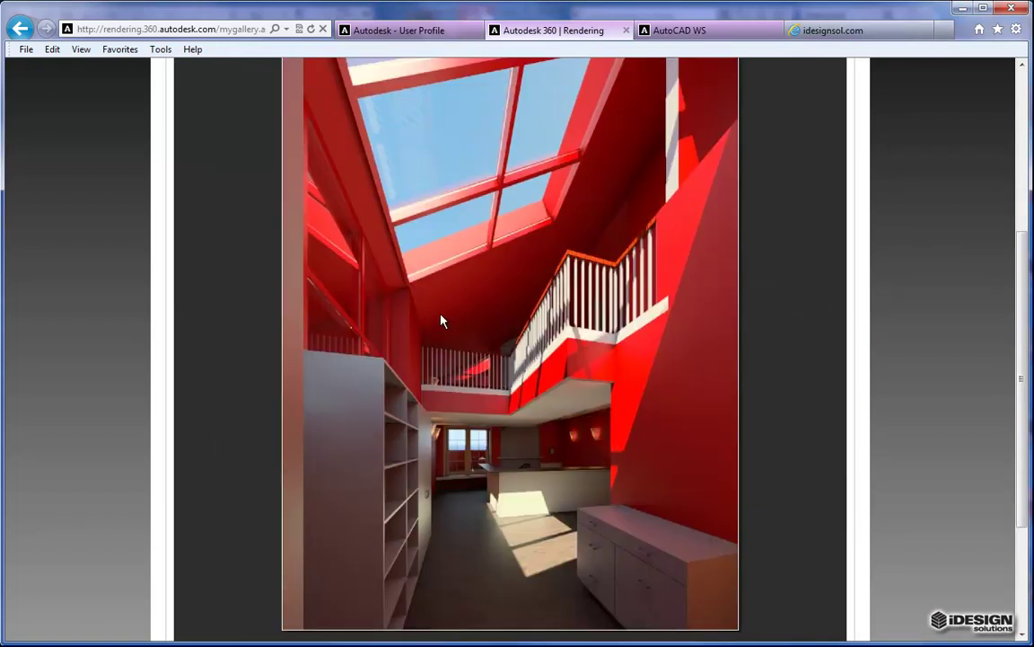
scroll(485, 444, down, 1)
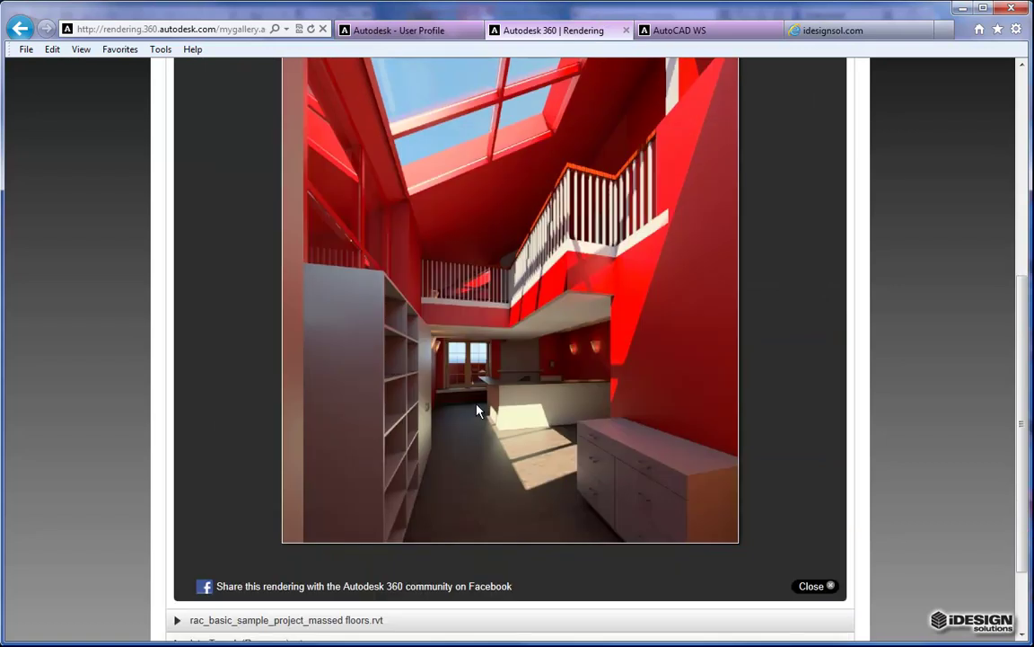
scroll(511, 440, up, 1)
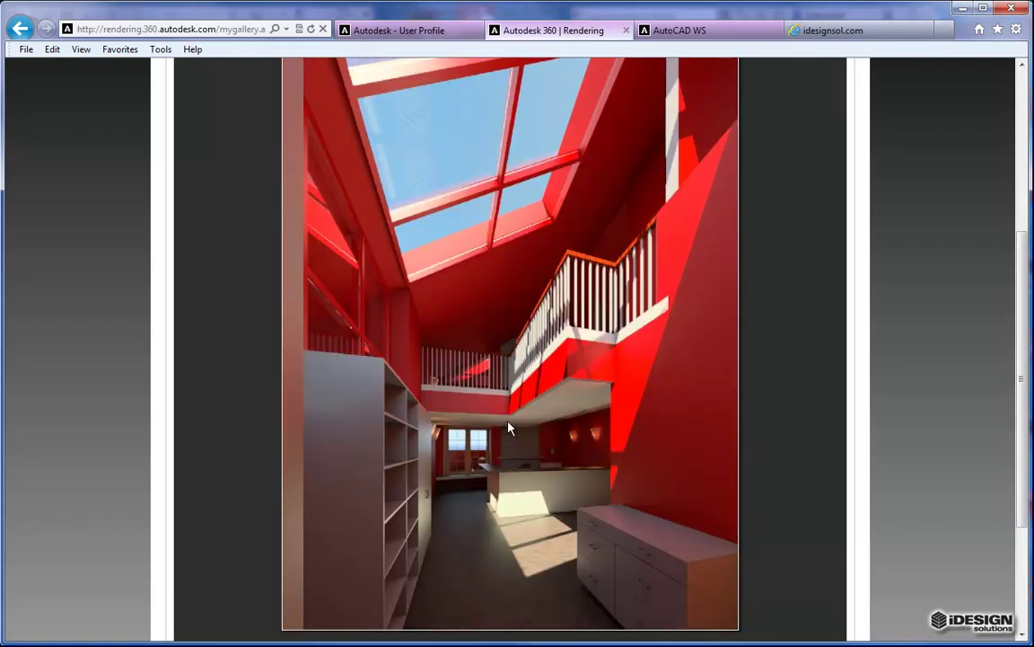
scroll(519, 429, up, 1)
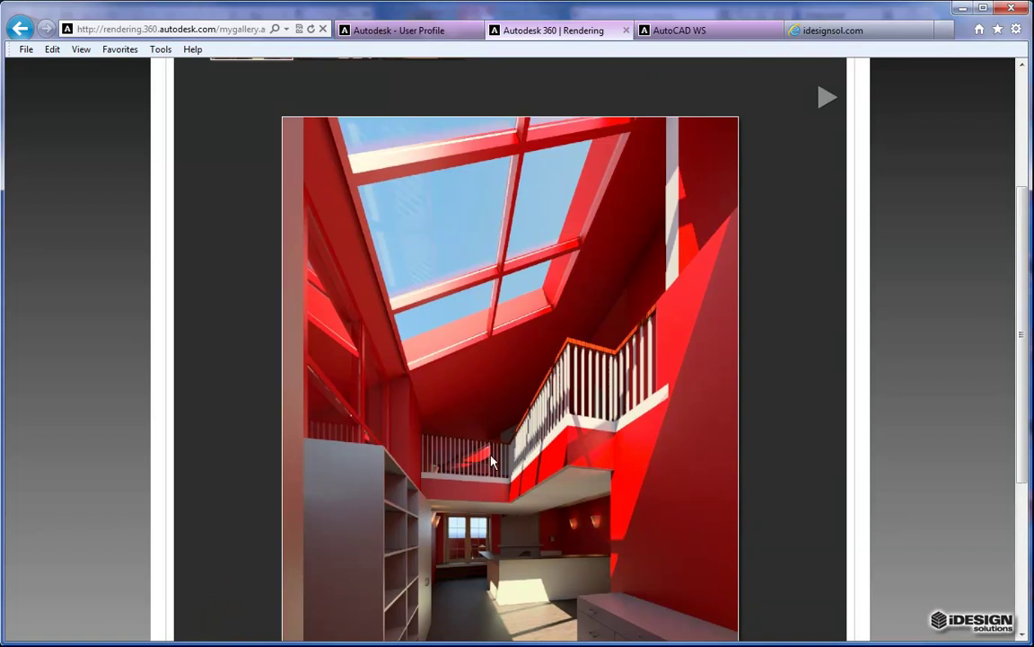
scroll(490, 463, up, 1)
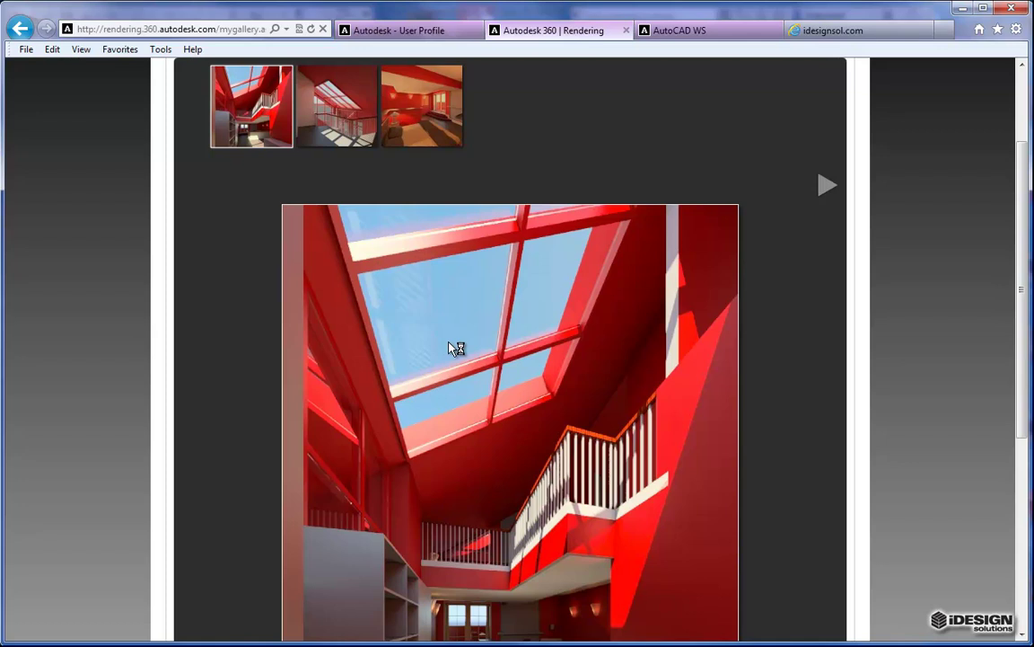
scroll(458, 350, down, 3)
scroll(464, 358, up, 1)
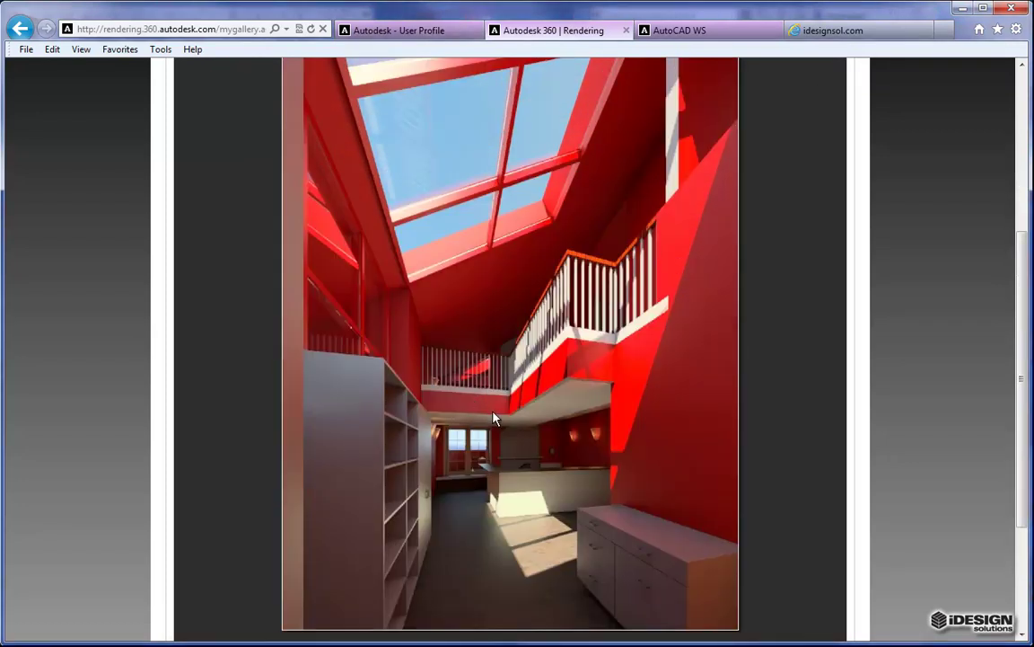
scroll(493, 417, down, 2)
scroll(439, 395, up, 5)
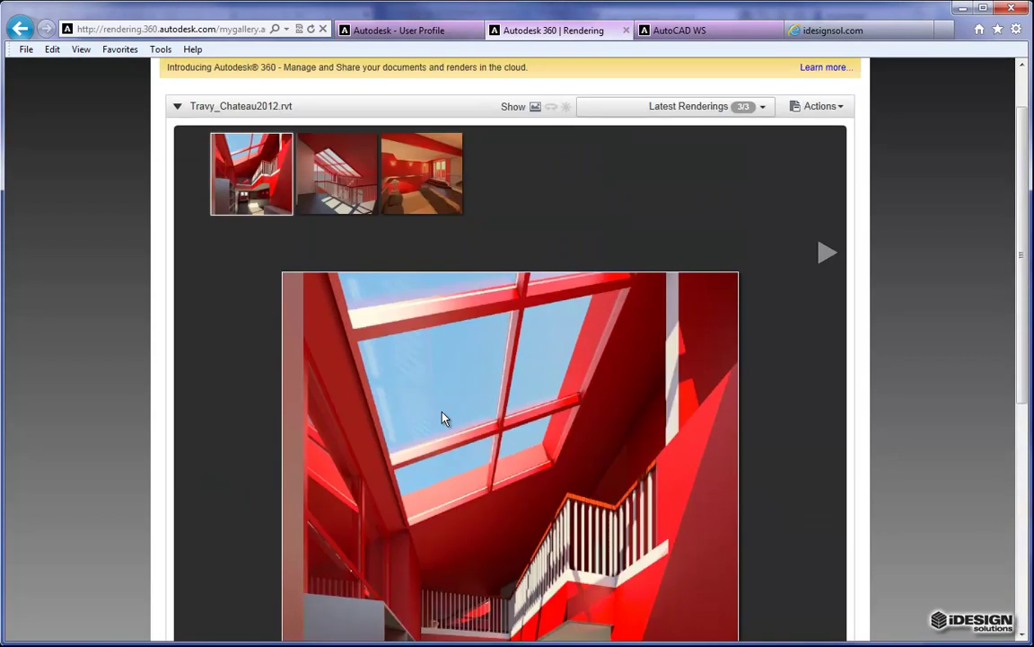
Try Adjust Exposure on the first rendering and dismiss the 'Current browser not supported' notice.
click(281, 210)
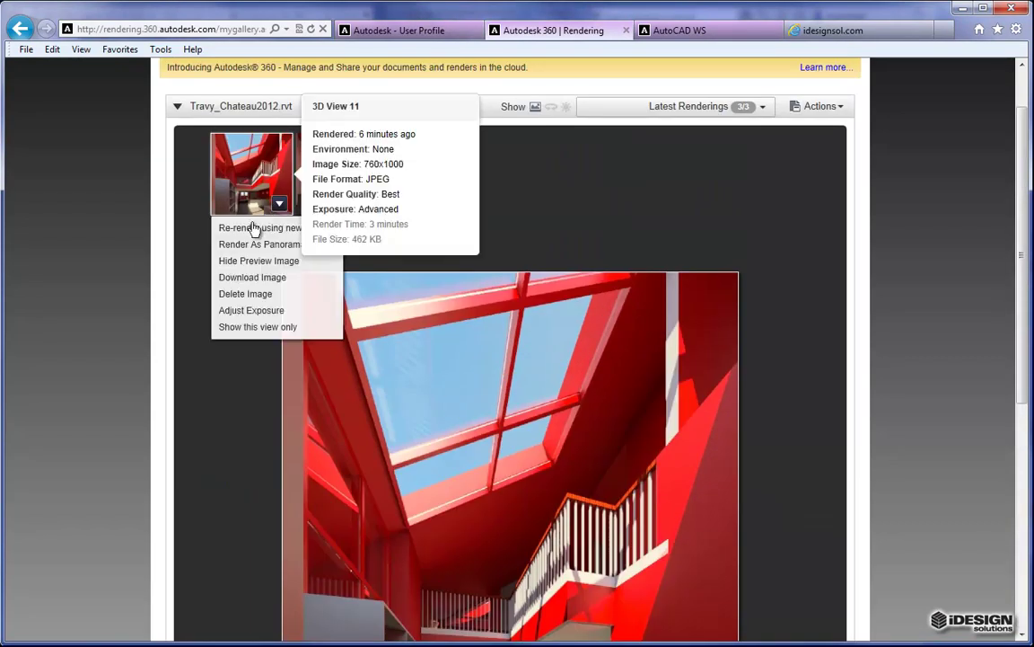
click(242, 318)
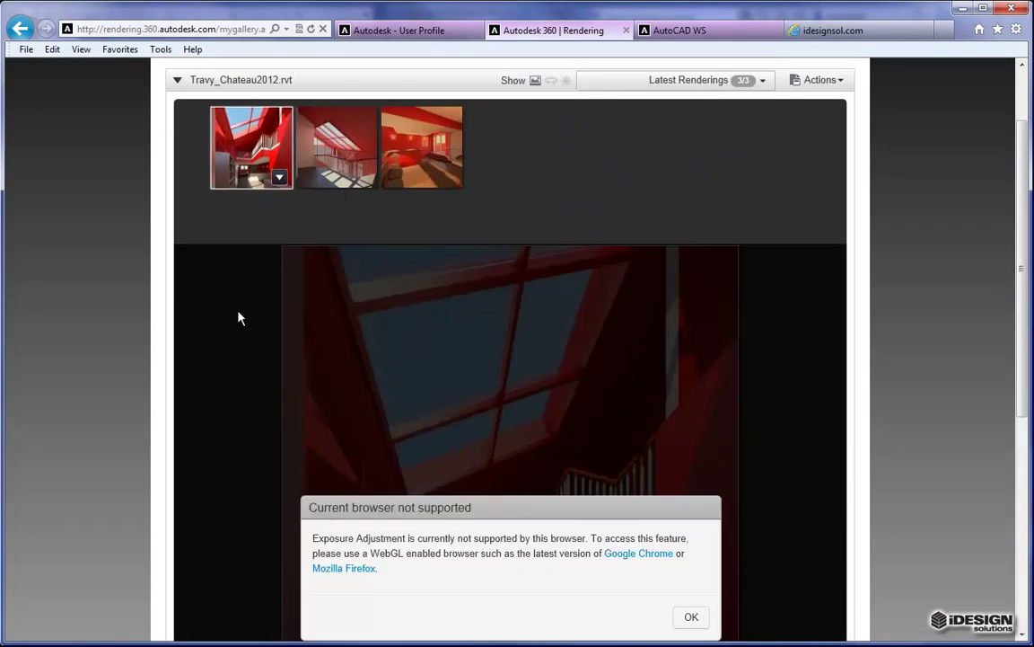
scroll(353, 315, down, 3)
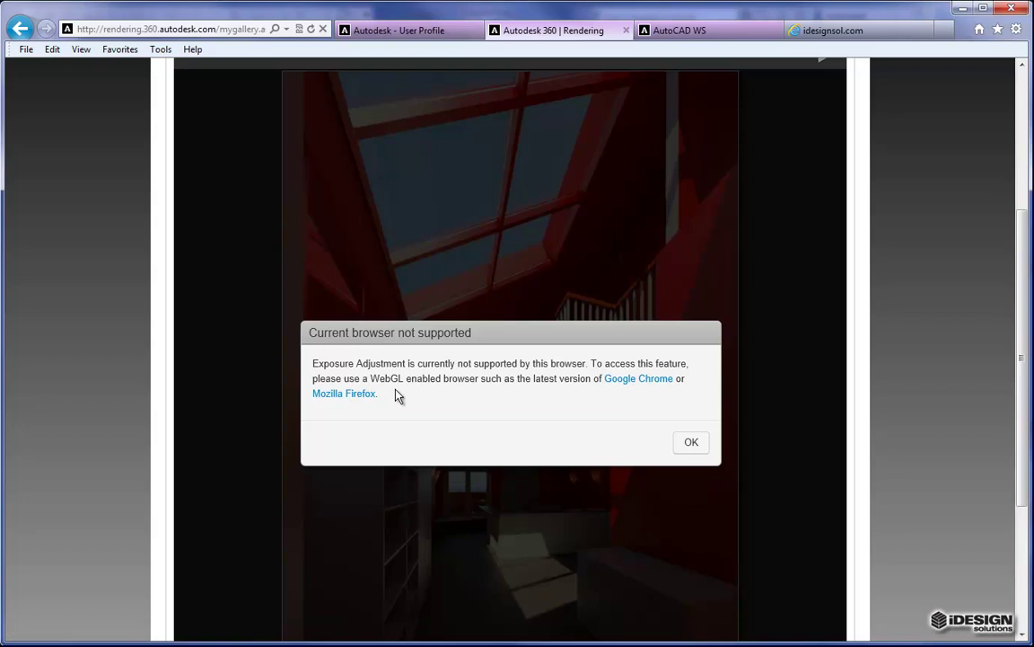
click(690, 443)
scroll(455, 278, up, 3)
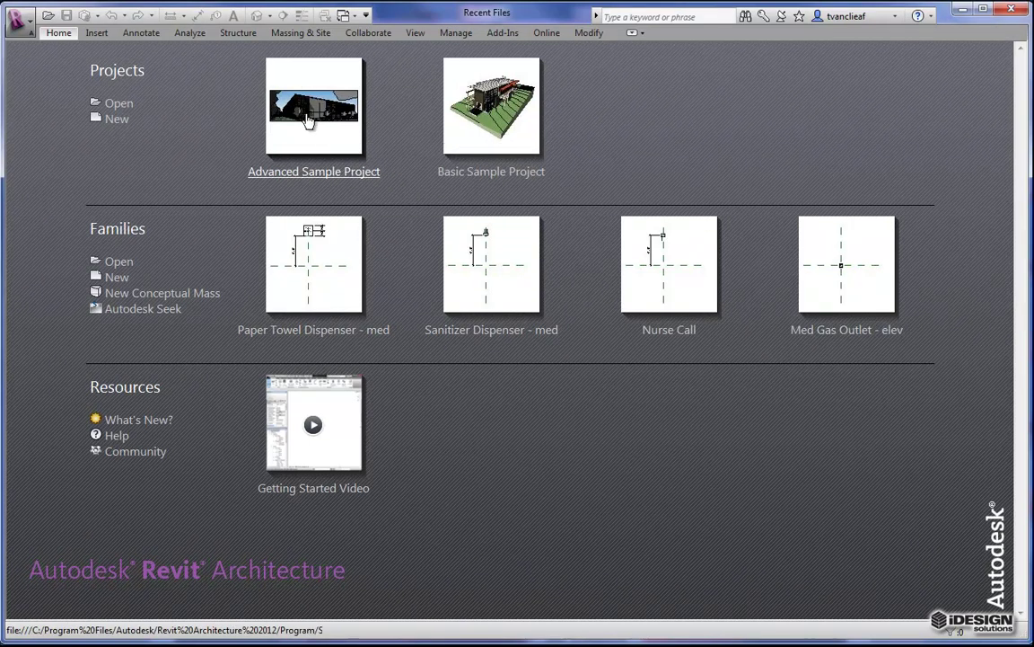
Open the Advanced Sample Project and collapse the plan, elevation, section and detail view groups.
click(294, 117)
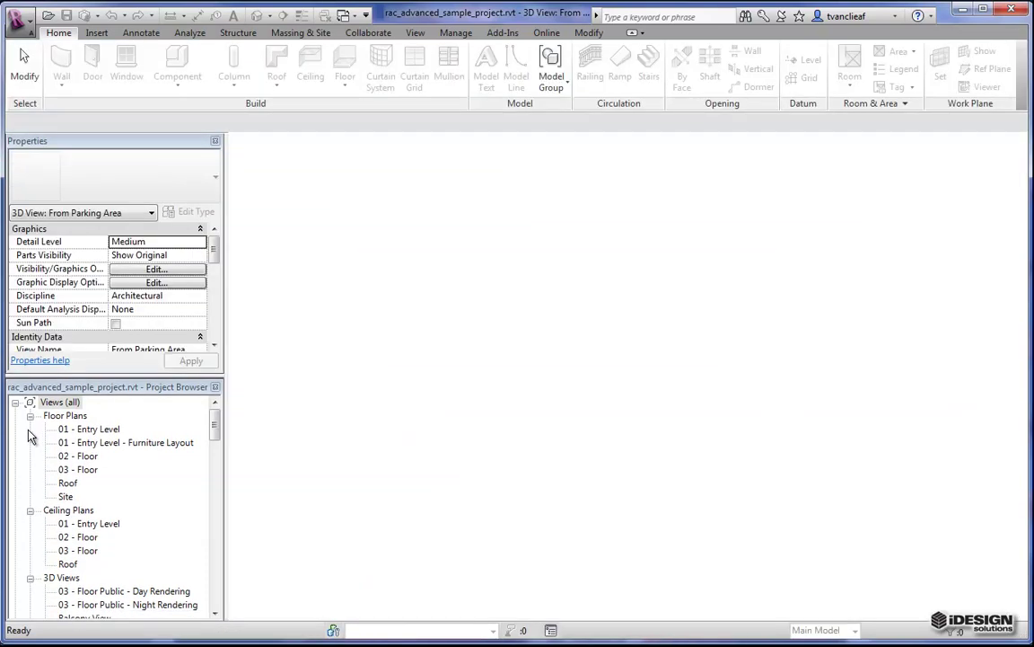
click(30, 415)
click(30, 429)
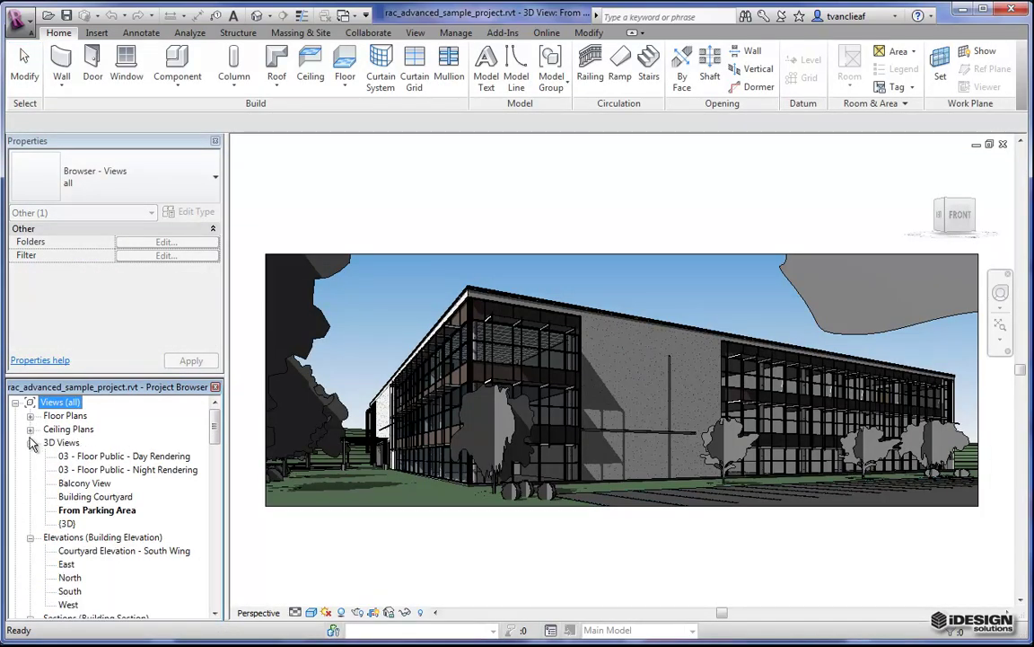
click(30, 537)
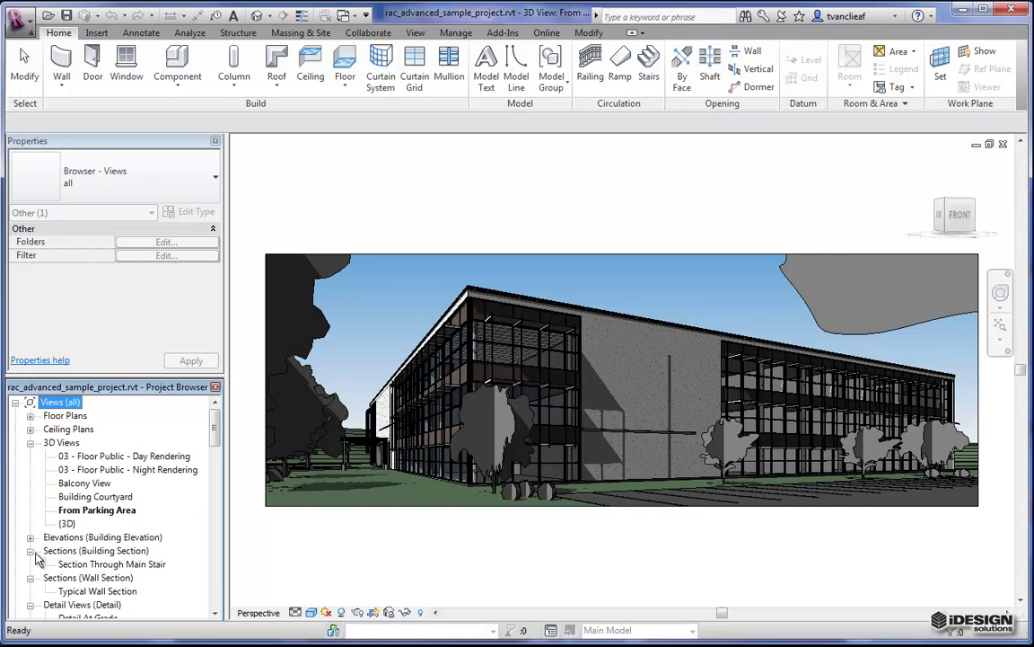
click(29, 551)
click(30, 564)
click(29, 578)
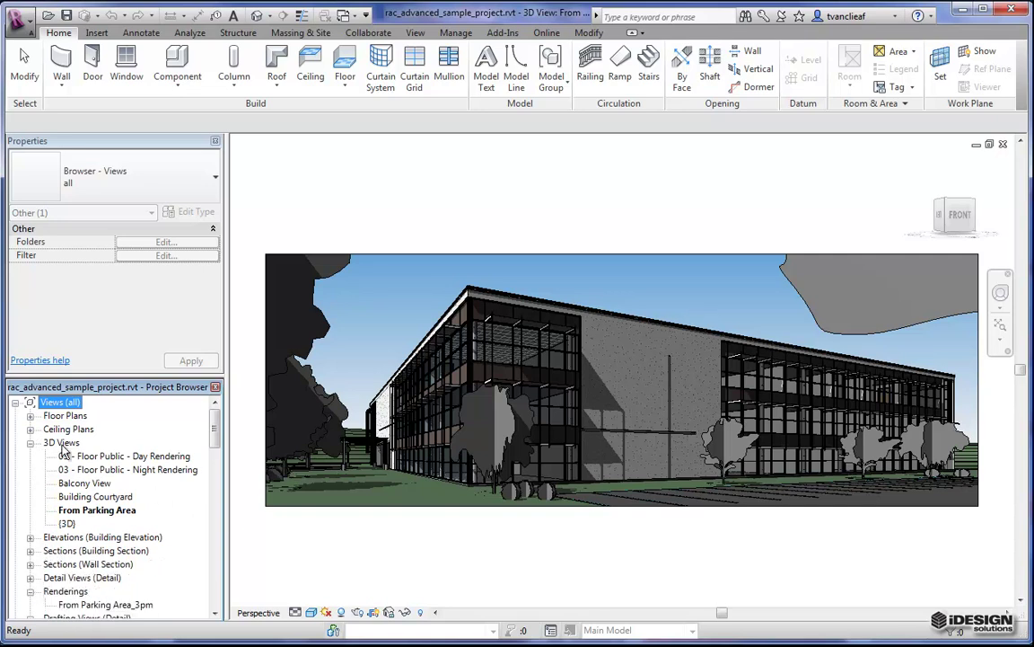
Open the From Parking Area 3D view and browse the View, Add-Ins and Online ribbon tabs.
click(100, 456)
double_click(99, 484)
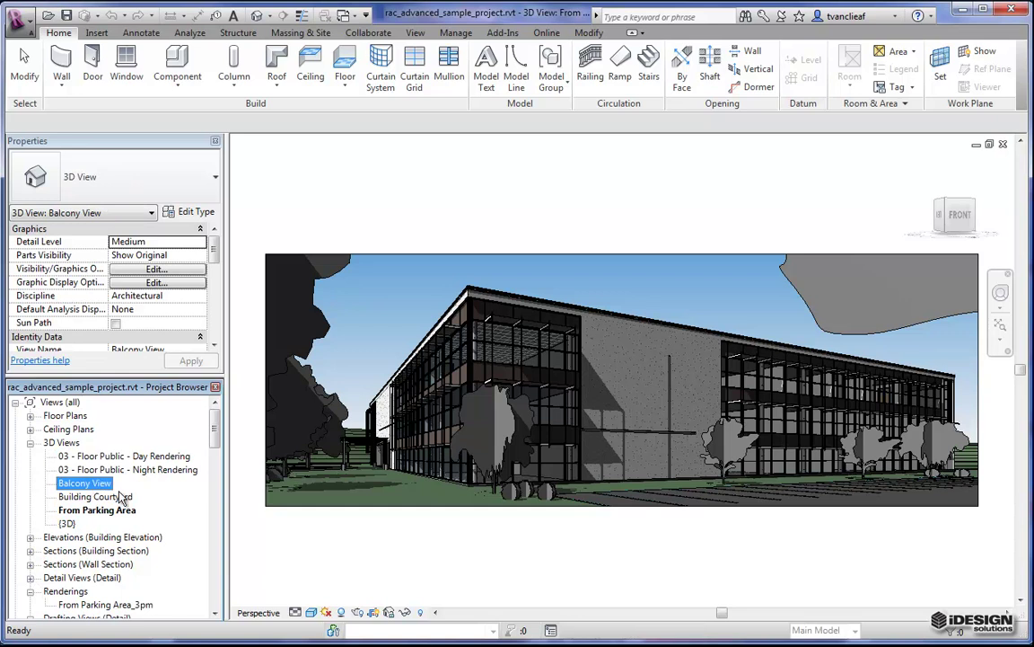
double_click(99, 496)
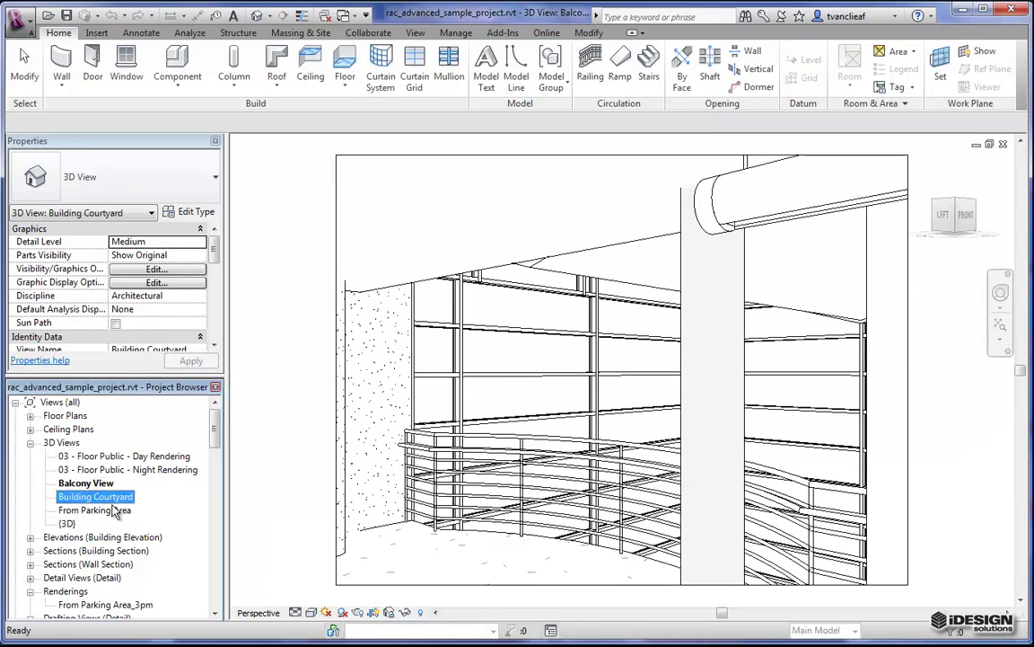
double_click(99, 510)
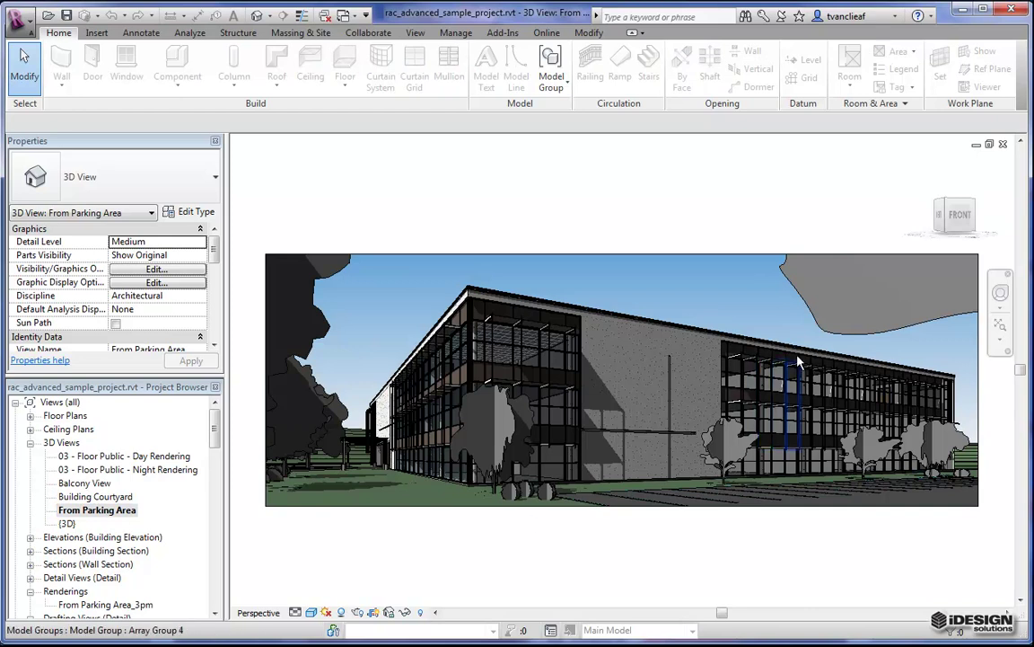
click(416, 32)
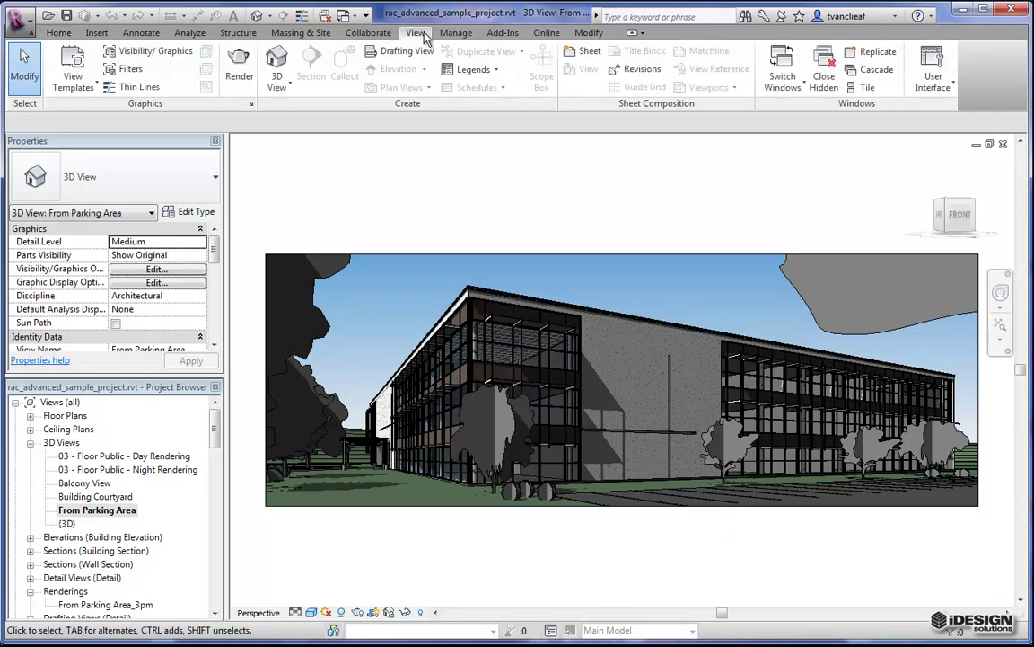
click(504, 33)
click(542, 35)
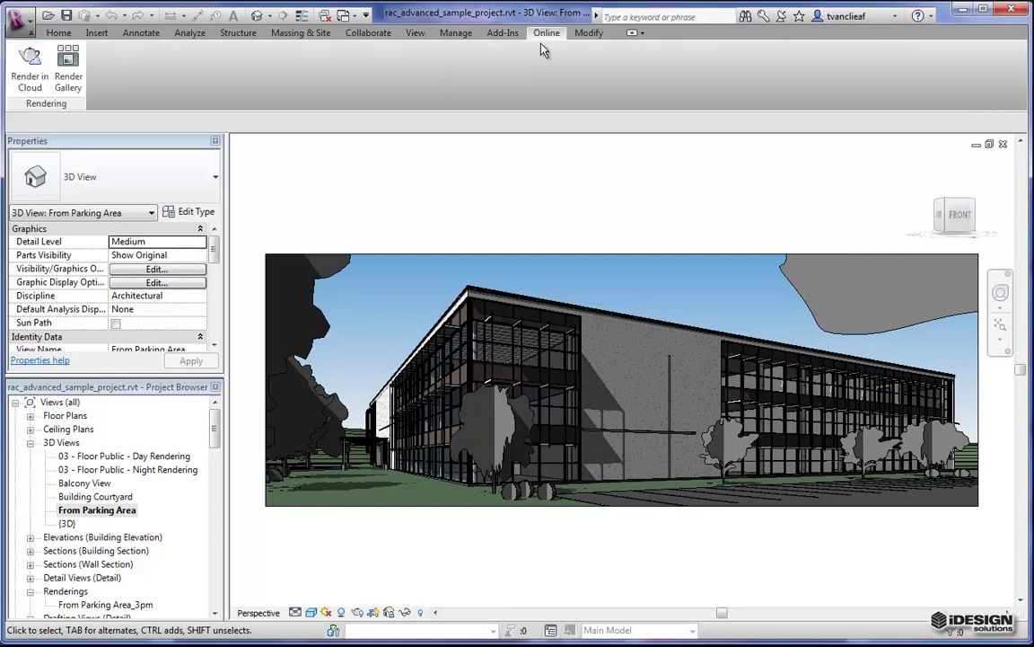
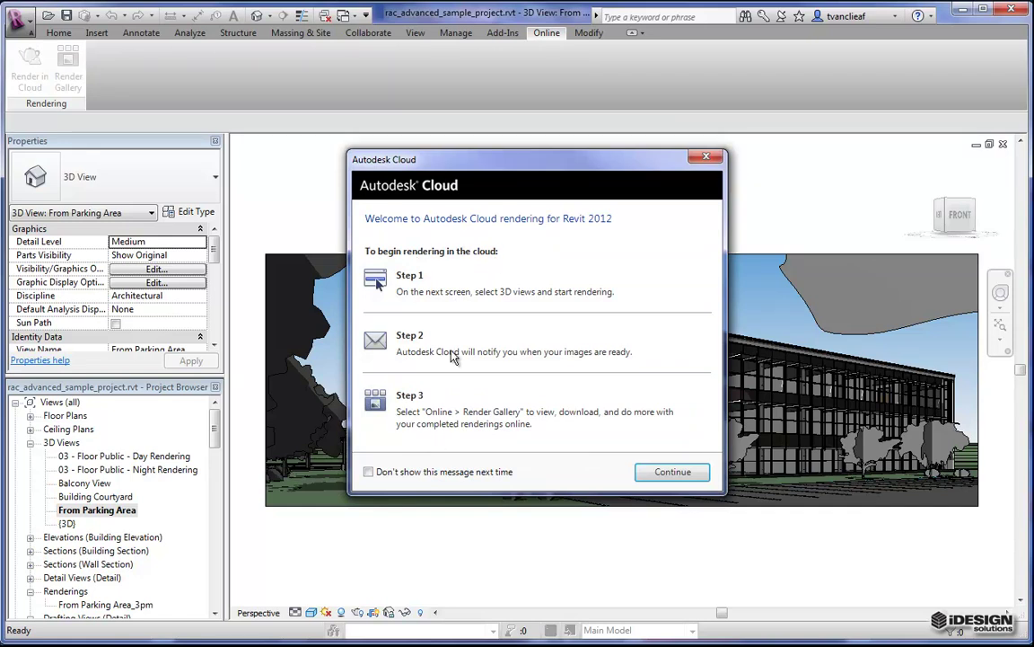
Start a cloud render of all six 3D views at High quality, Large 1500 px, JPEG.
click(664, 473)
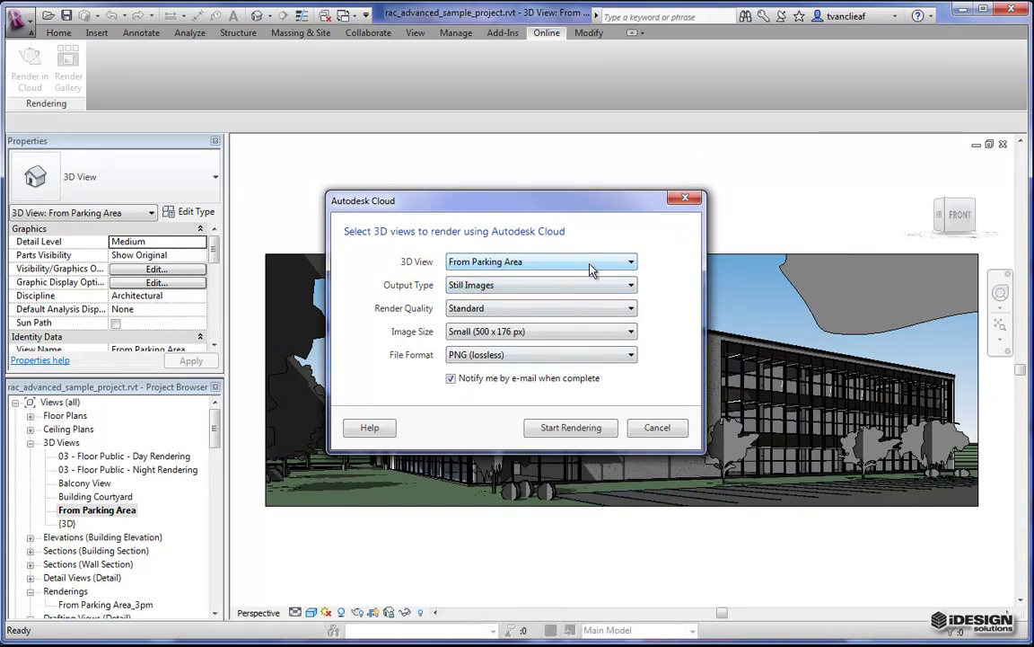
click(573, 266)
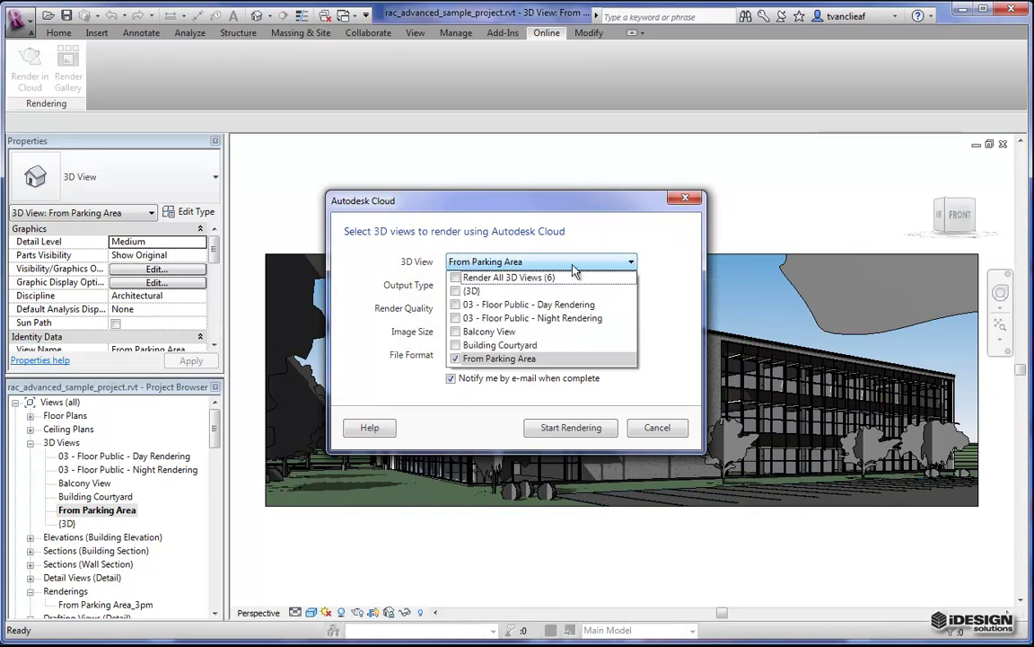
click(456, 277)
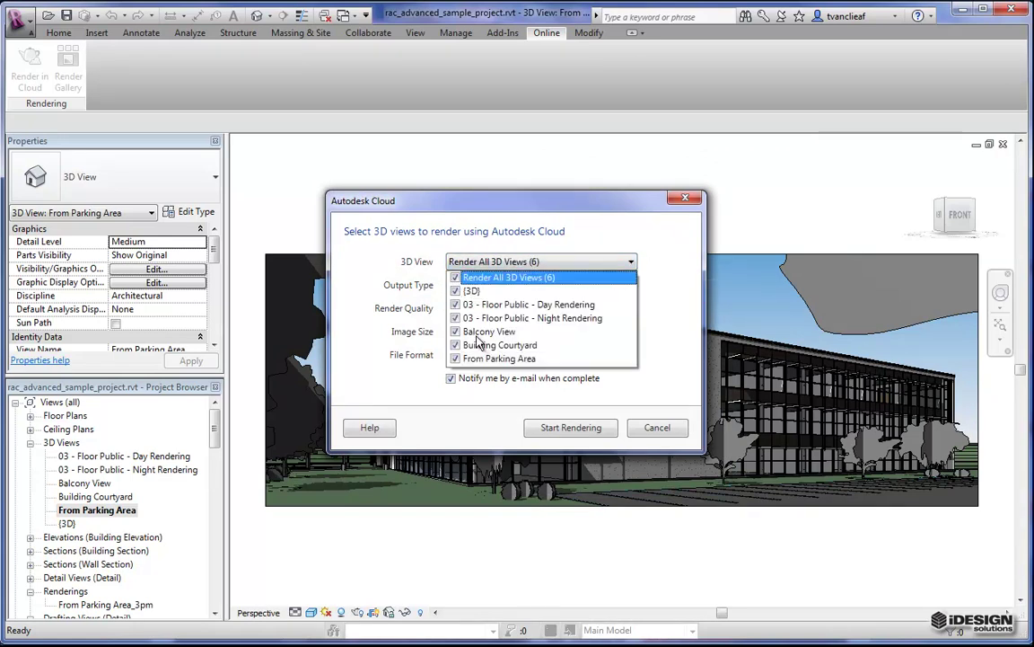
click(656, 266)
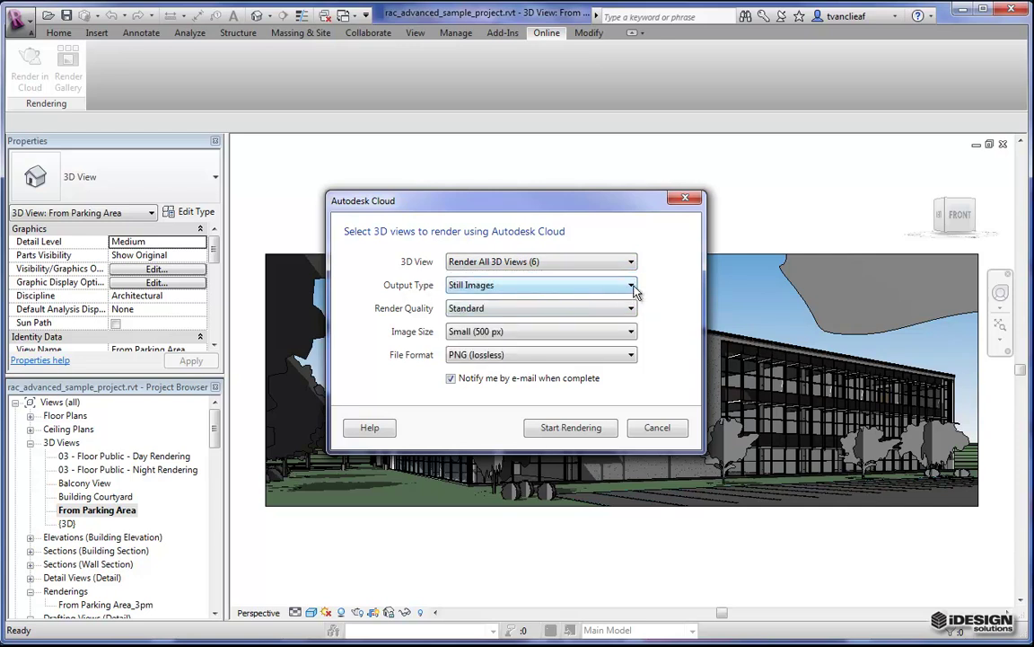
click(631, 308)
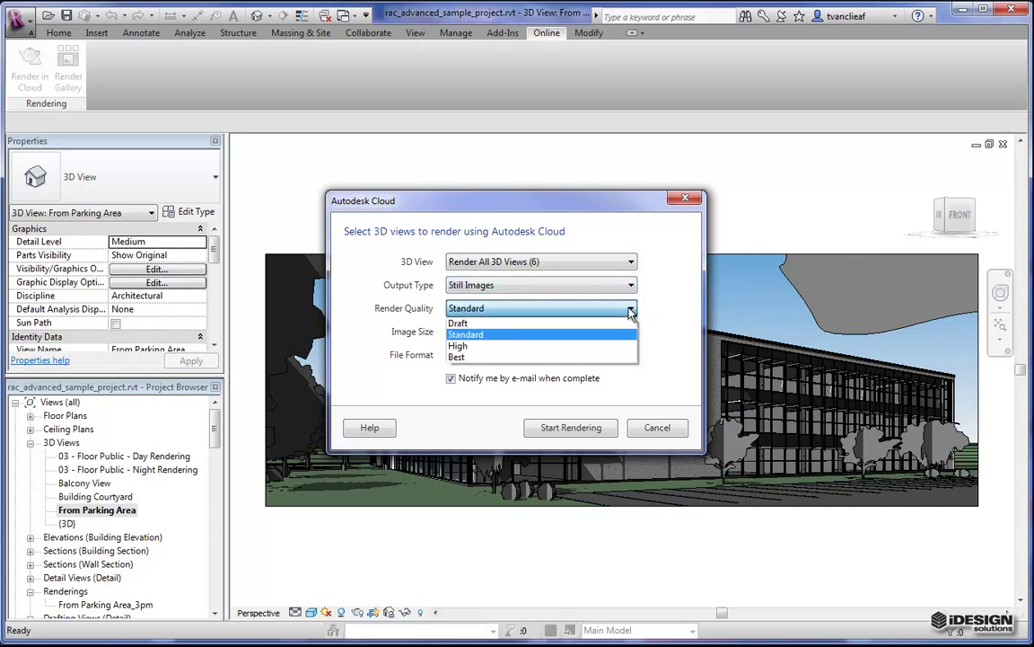
click(456, 346)
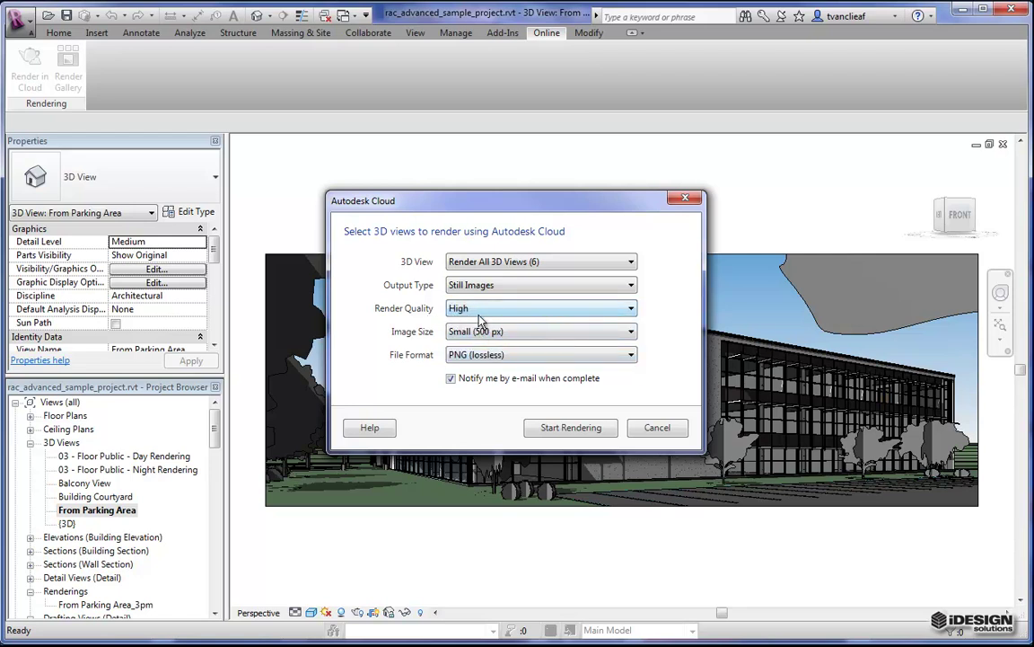
click(631, 331)
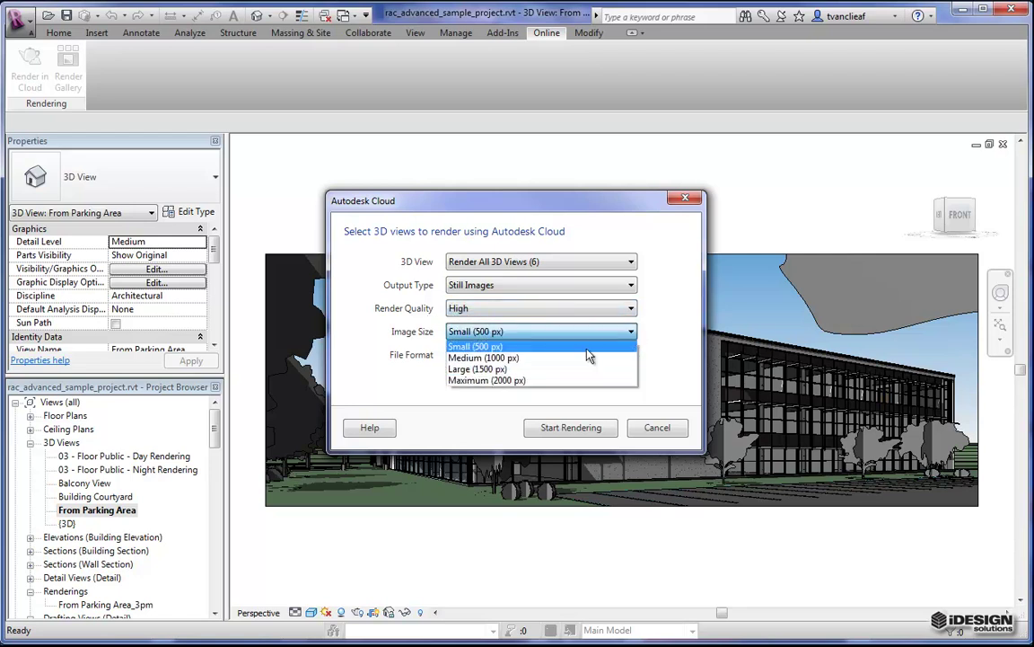
click(476, 366)
click(538, 355)
click(476, 379)
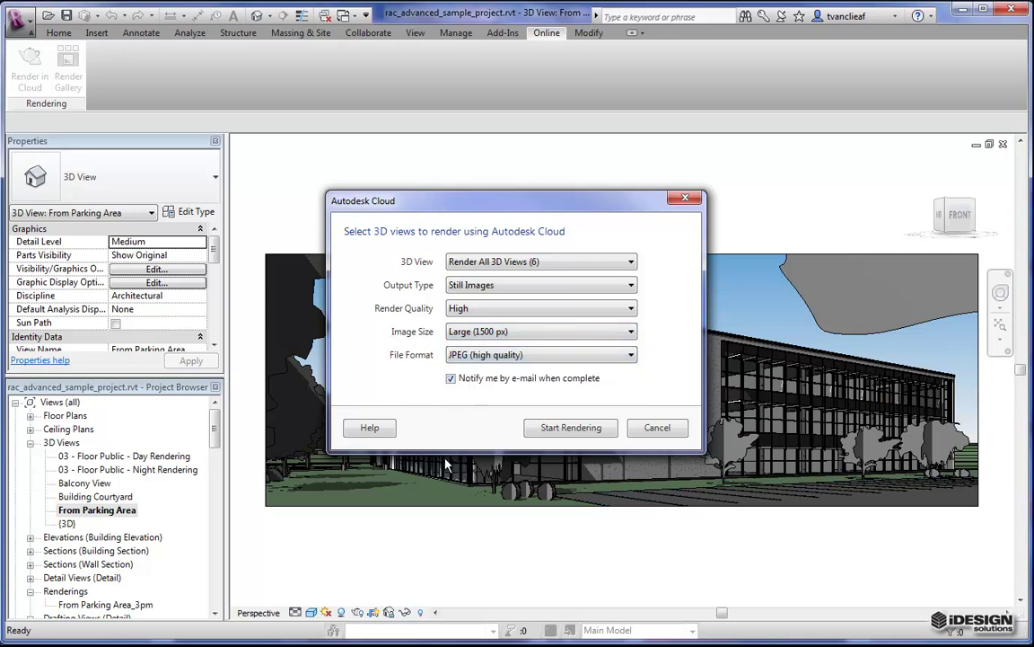
click(561, 428)
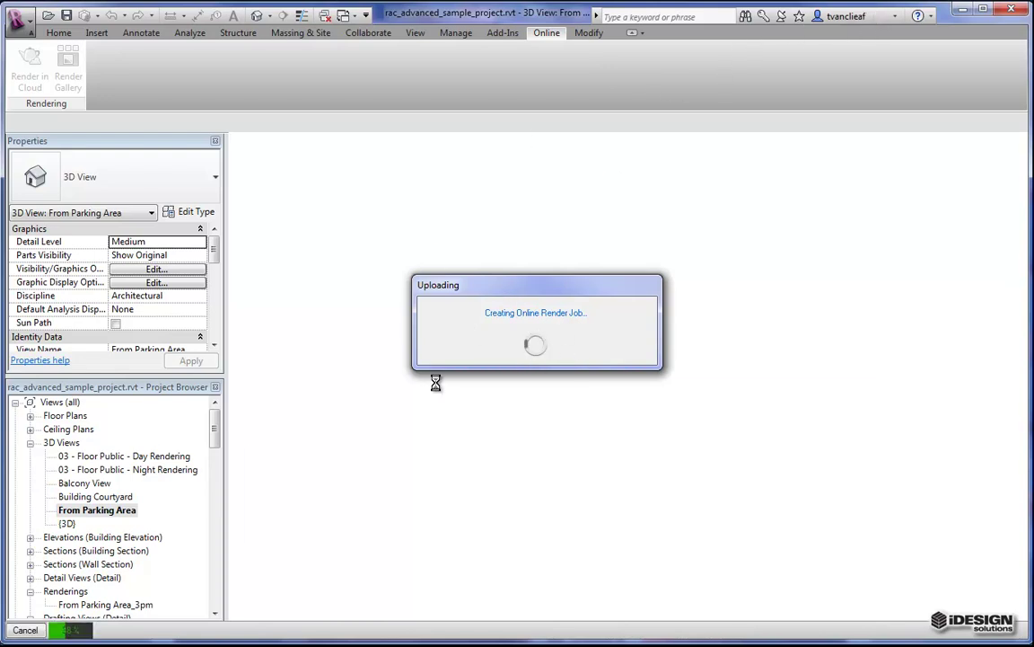
Check the Autodesk 360 render gallery and collapse the Travy_Chateau2012.rvt renderings.
mouse_move(105, 636)
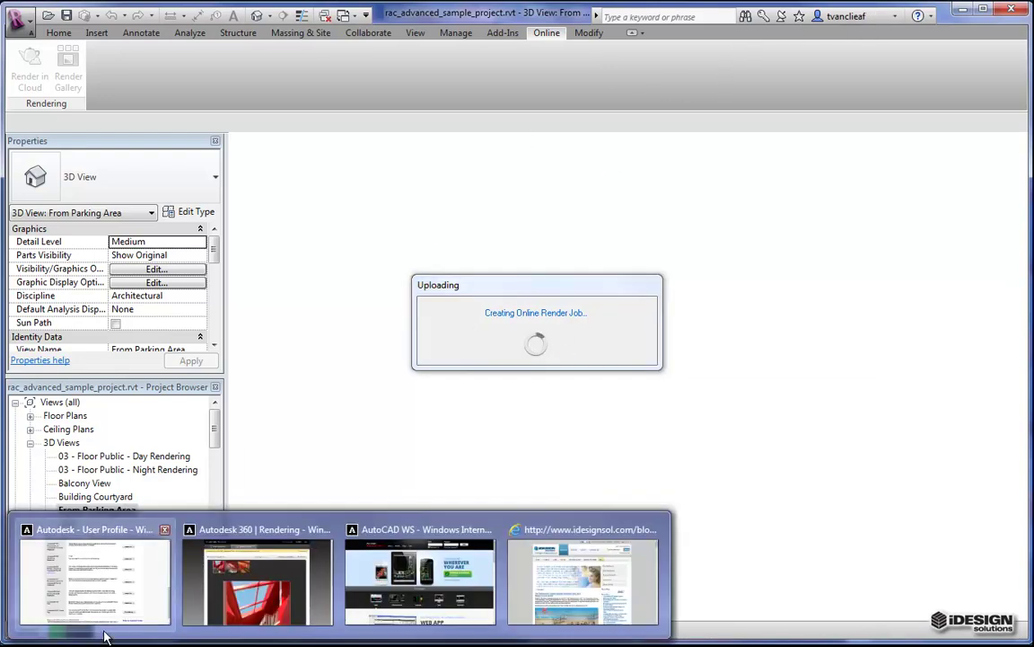
click(266, 539)
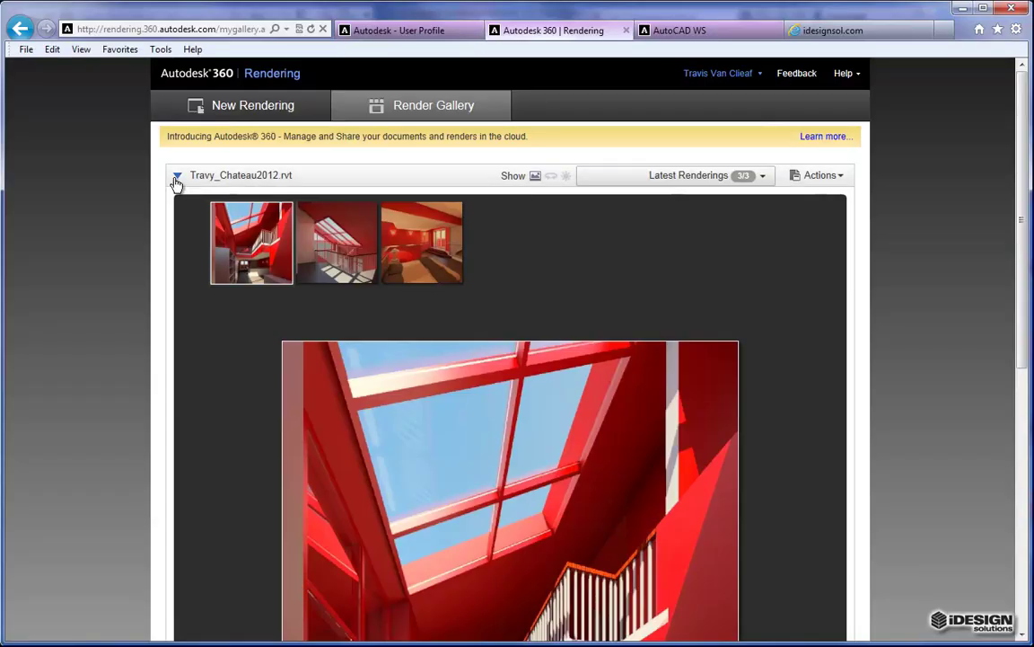
click(177, 180)
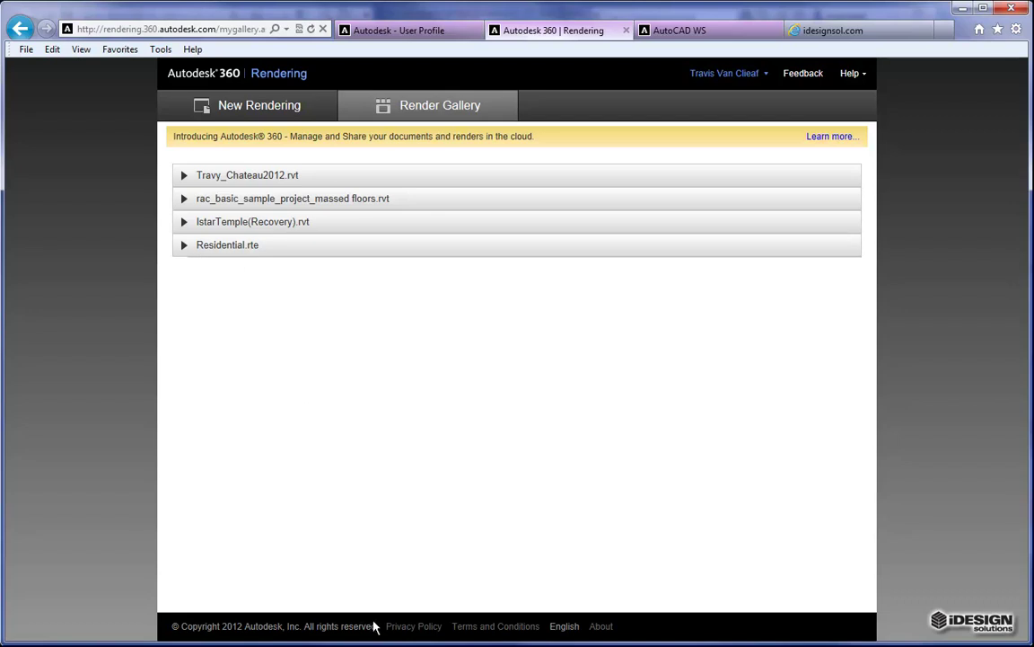
Return to the Revit project and accept the warning about two missing fabric bump images.
click(390, 643)
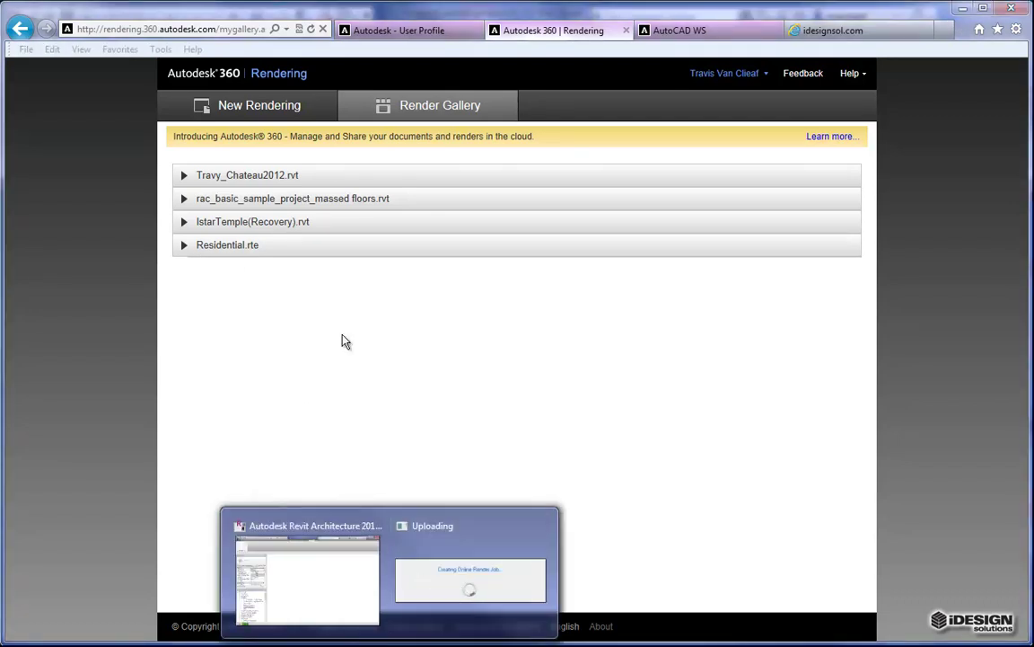
click(440, 588)
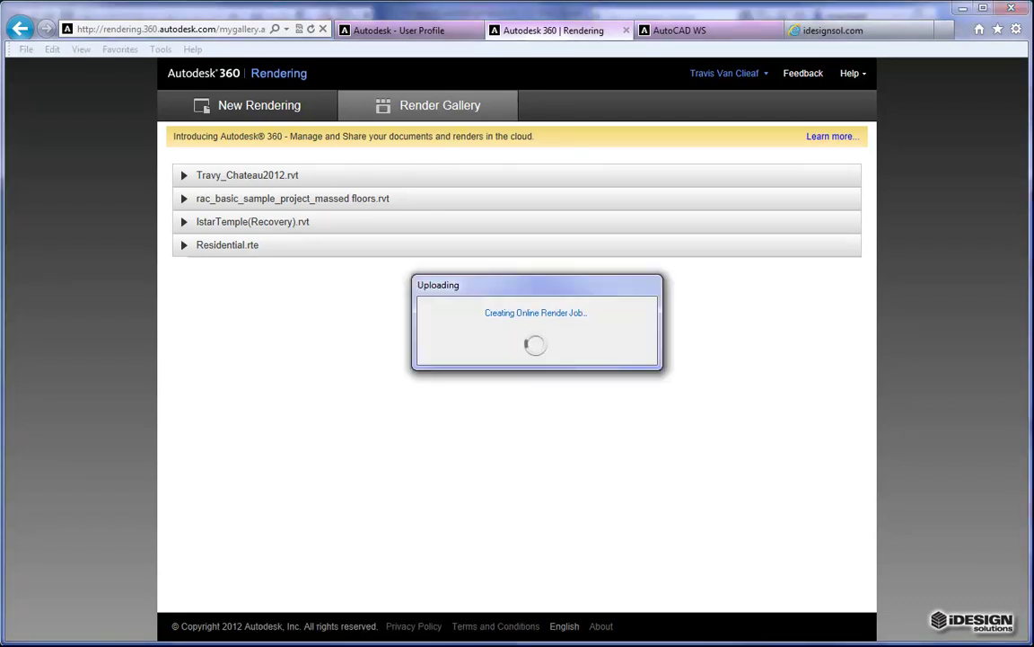
mouse_move(390, 643)
click(284, 582)
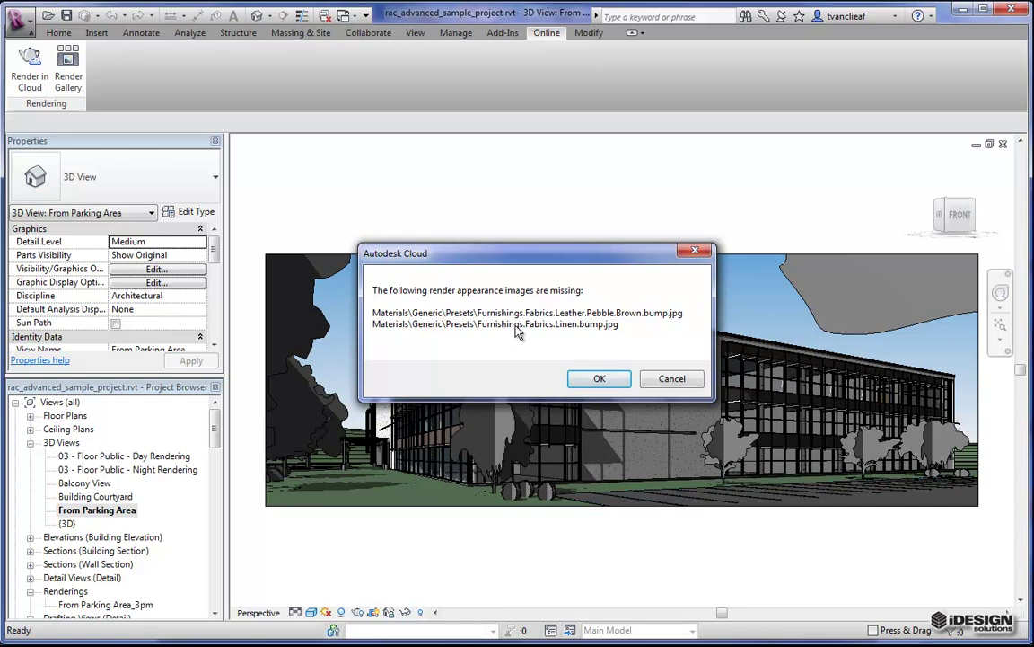
click(586, 384)
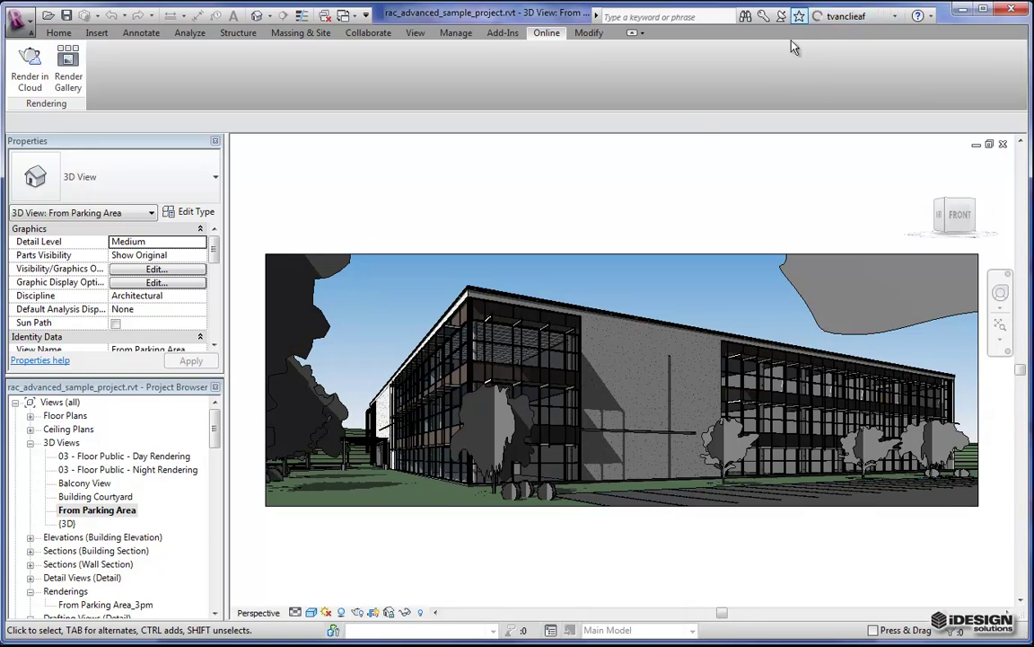
Review the three Travy_Chateau2012.rvt renderings in the gallery, then move to AutoCAD WS.
mouse_move(251, 639)
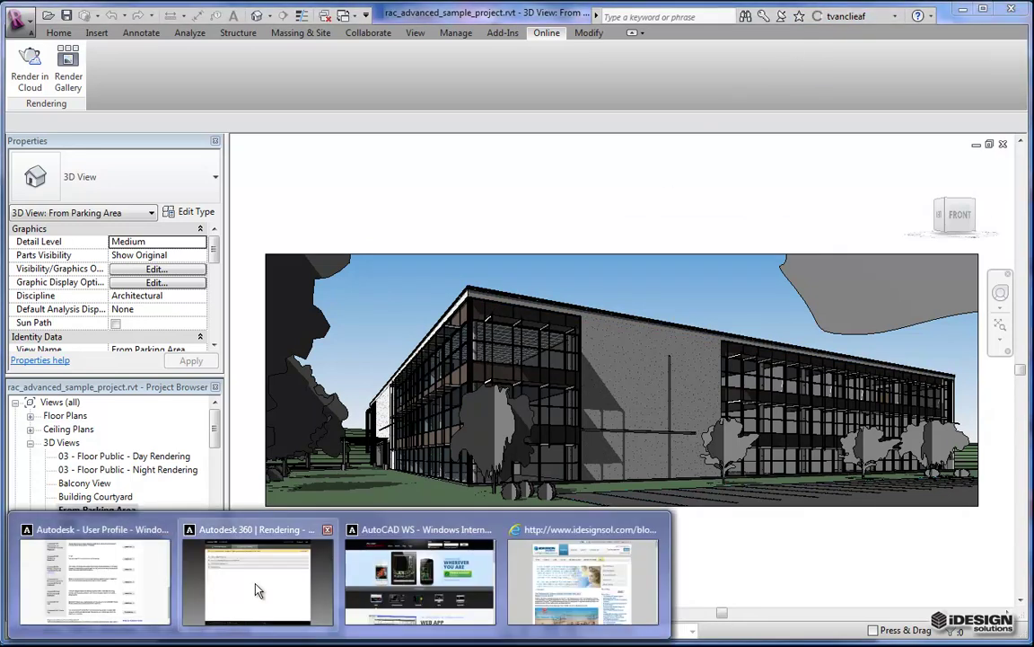
click(271, 614)
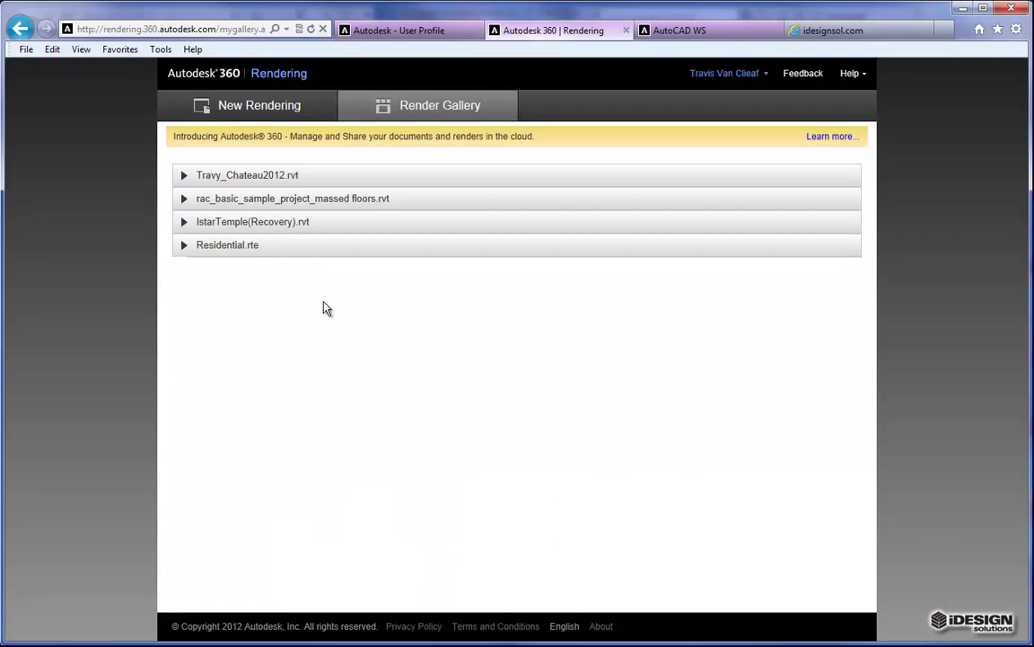
click(315, 254)
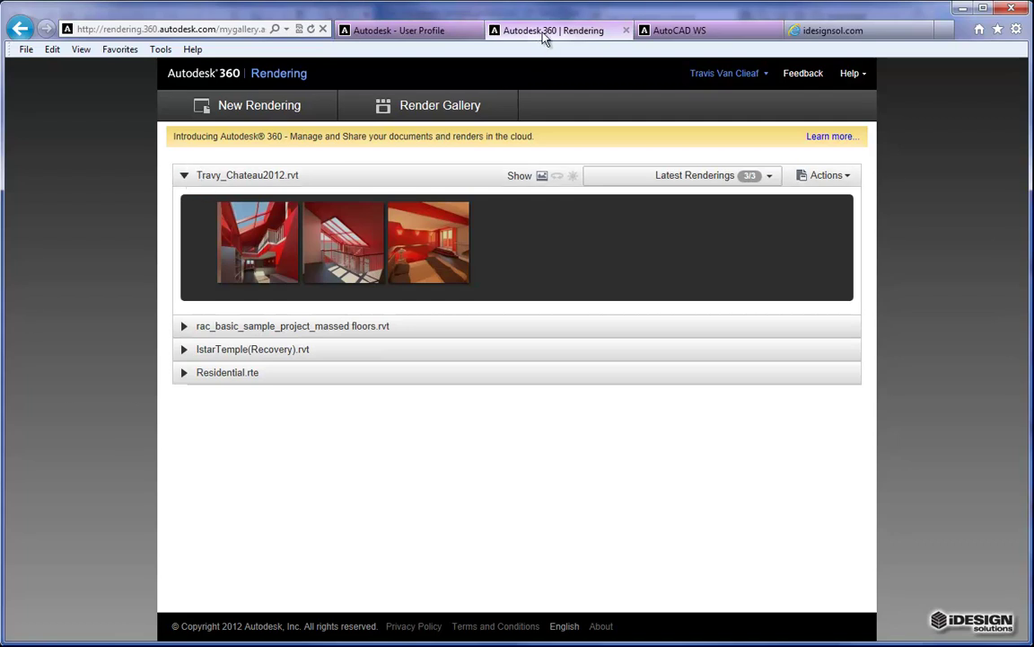
mouse_move(312, 249)
click(681, 32)
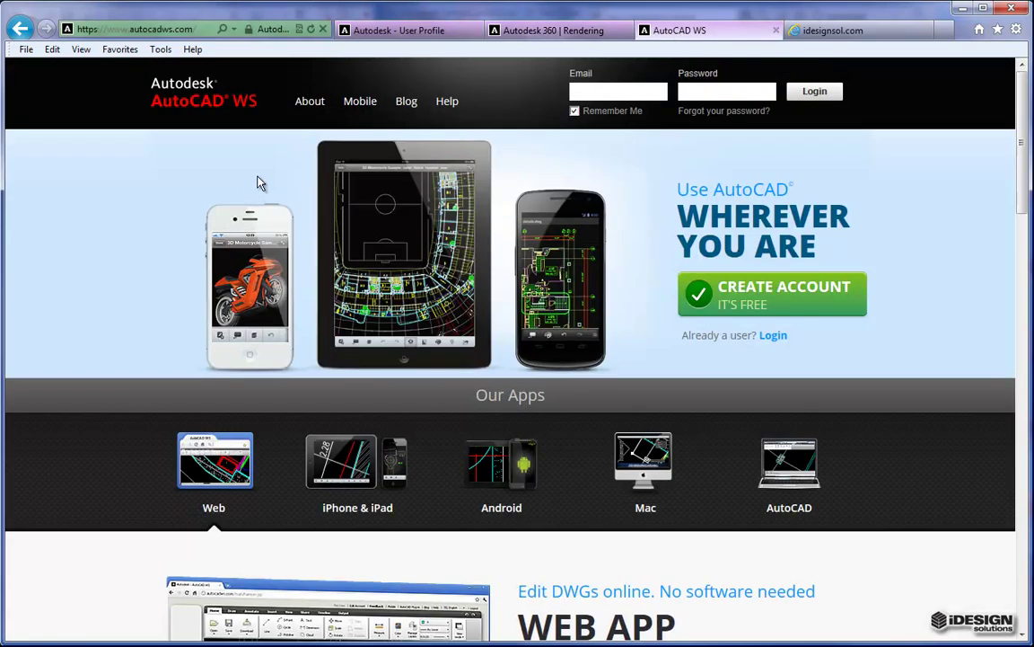
Revisit the Autodesk 360 Rendering gallery, then go to the idesignsol.com blog.
click(555, 32)
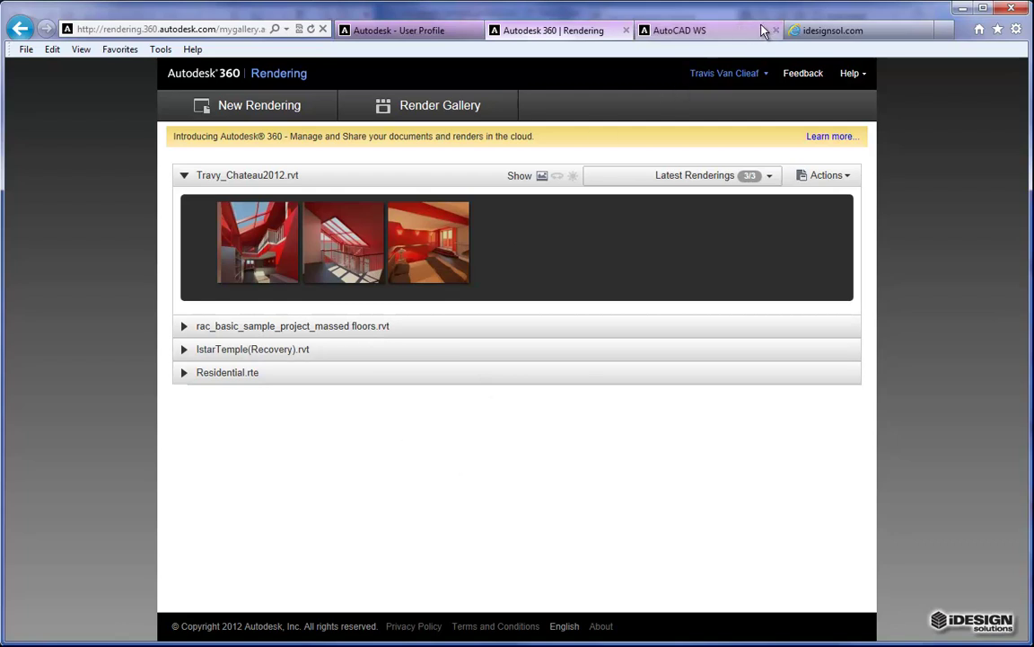
click(803, 30)
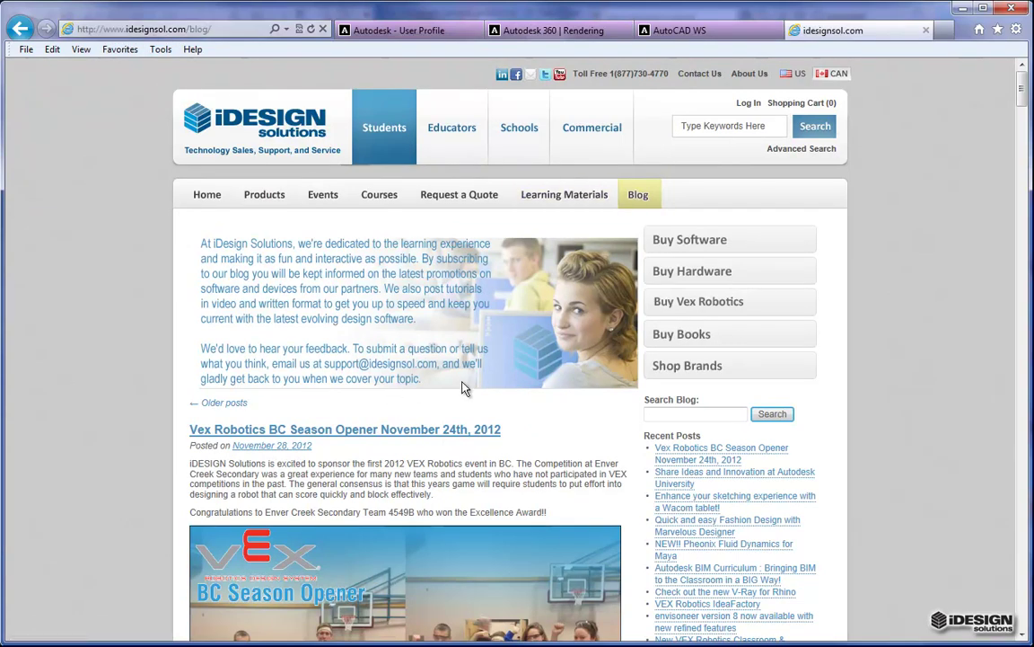
Skim the iDESIGN Solutions blog and go to its Events page.
scroll(552, 416, down, 3)
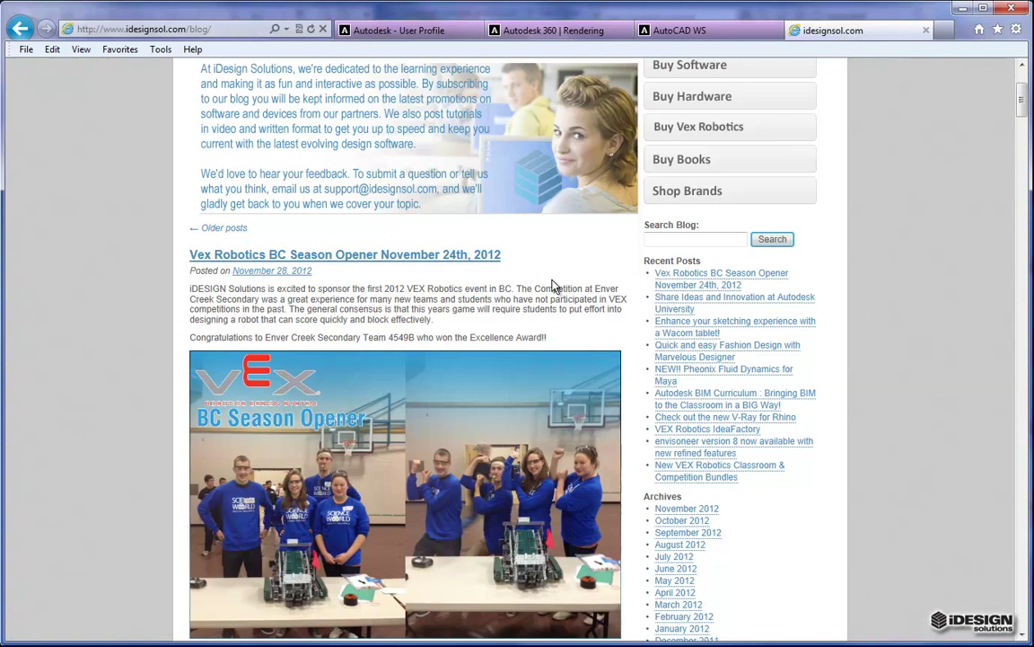
scroll(552, 285, up, 3)
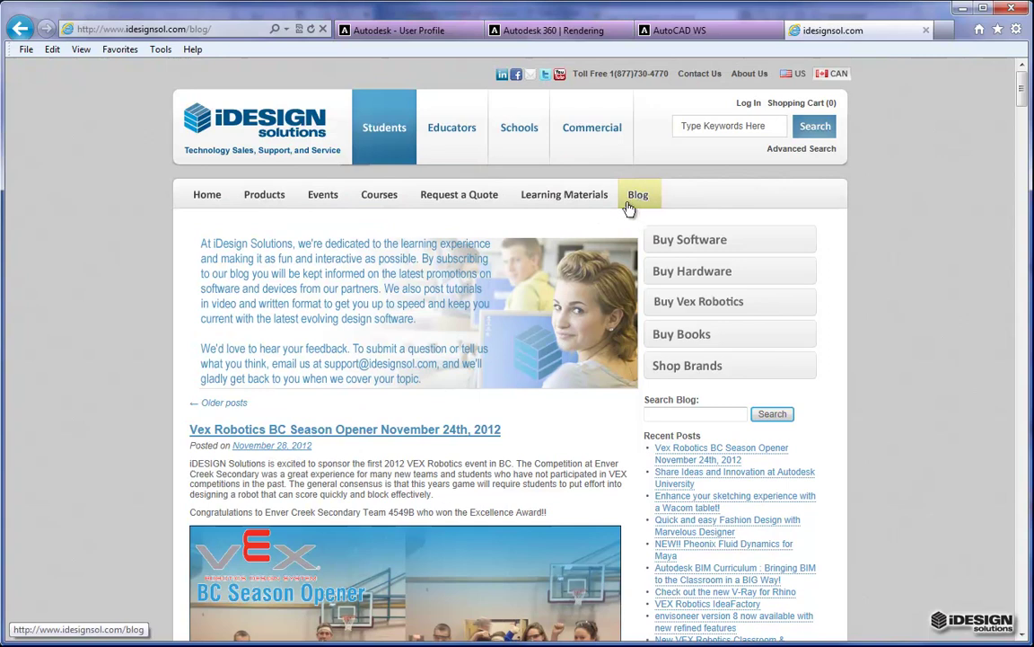
click(339, 206)
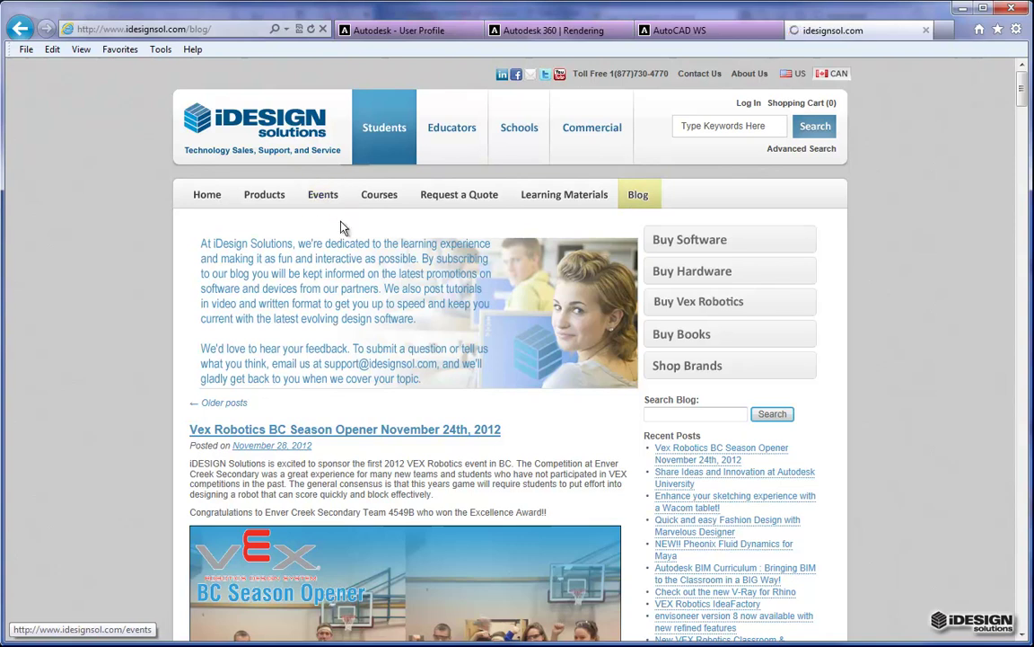
Scroll through the Event List, starting with the Jan. 31, 2013 Autodesk Manufacturing Workshop.
scroll(352, 277, down, 1)
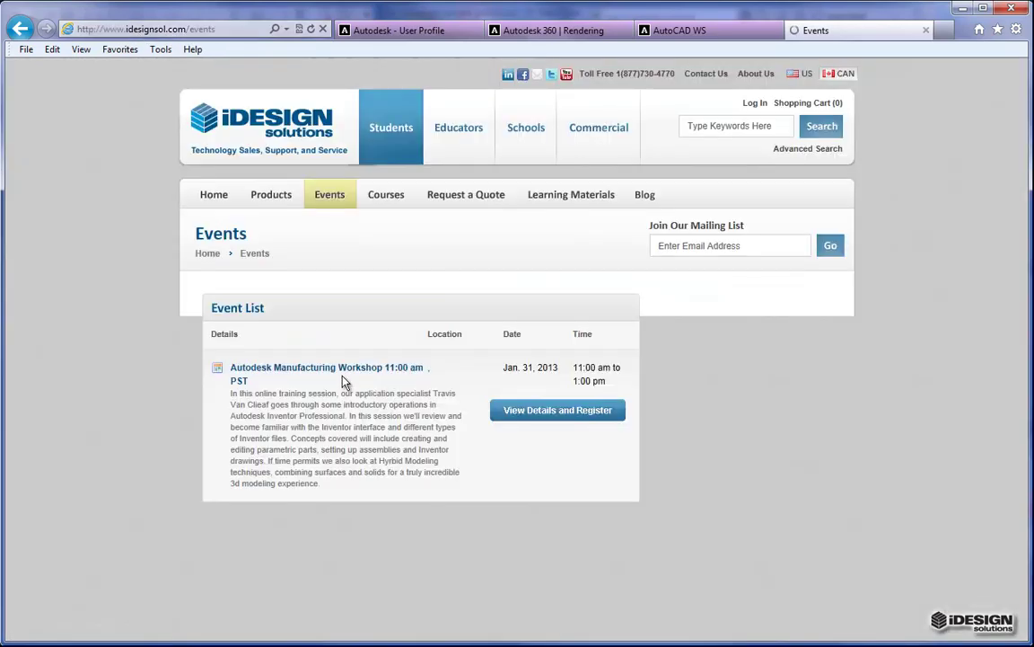
scroll(342, 382, down, 3)
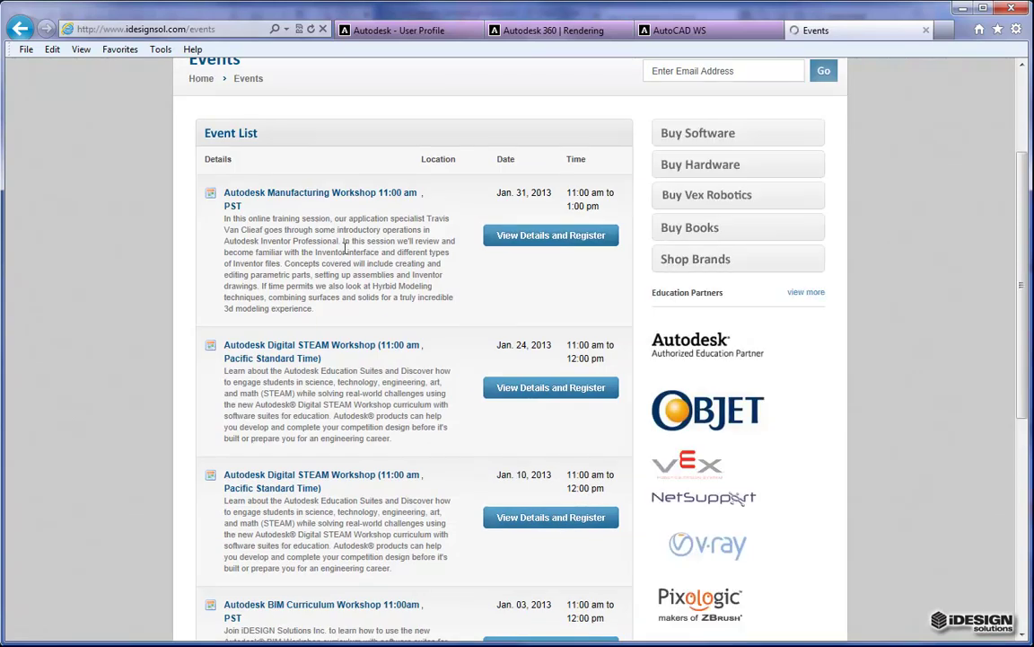
scroll(386, 325, down, 1)
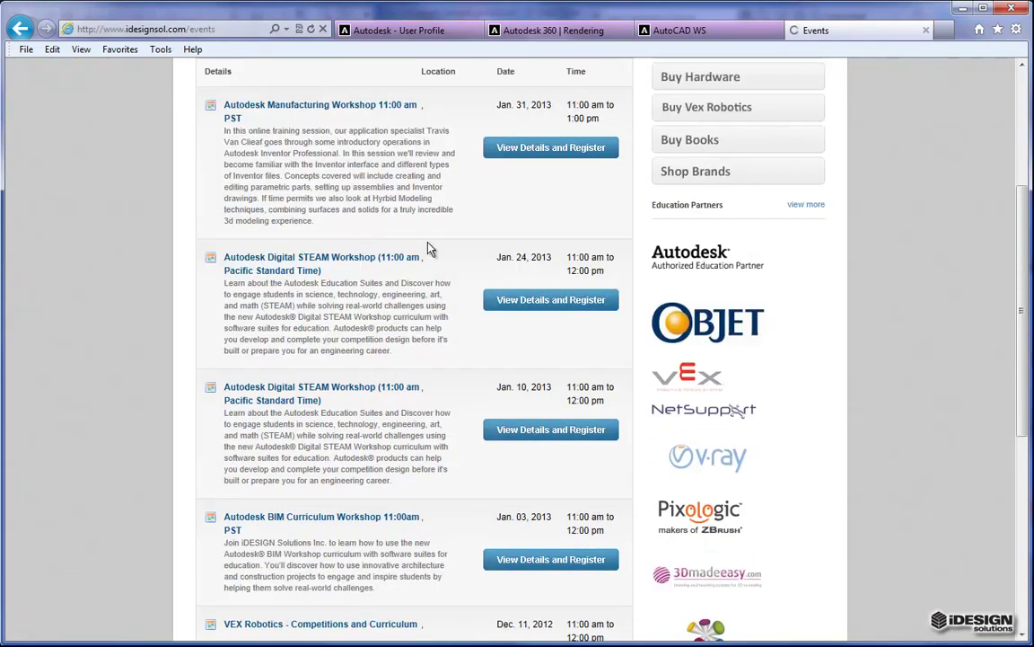
scroll(429, 249, down, 3)
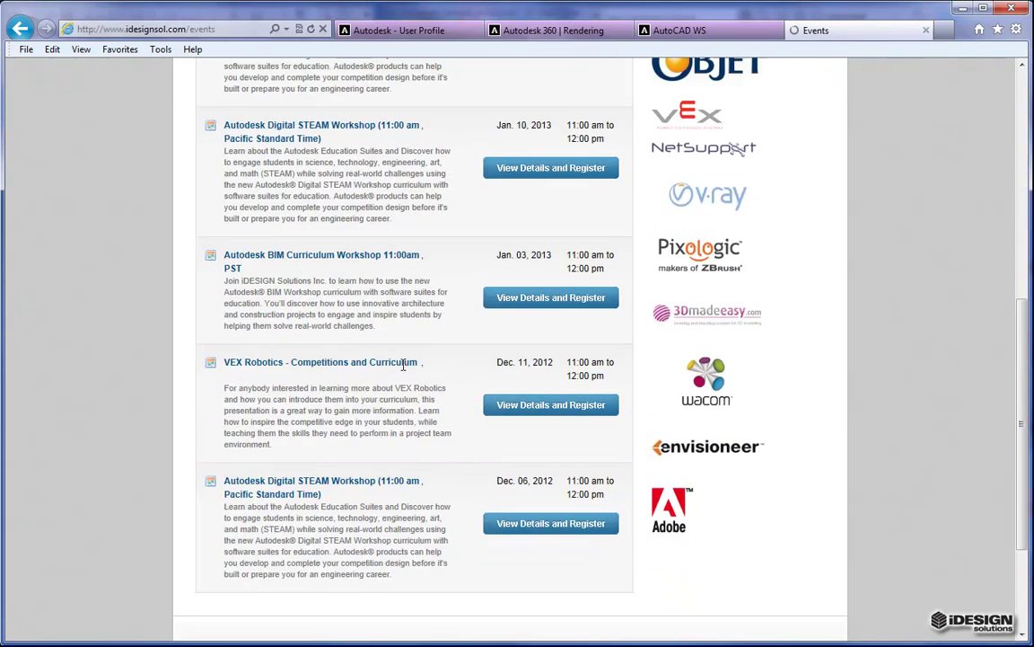
scroll(429, 411, up, 6)
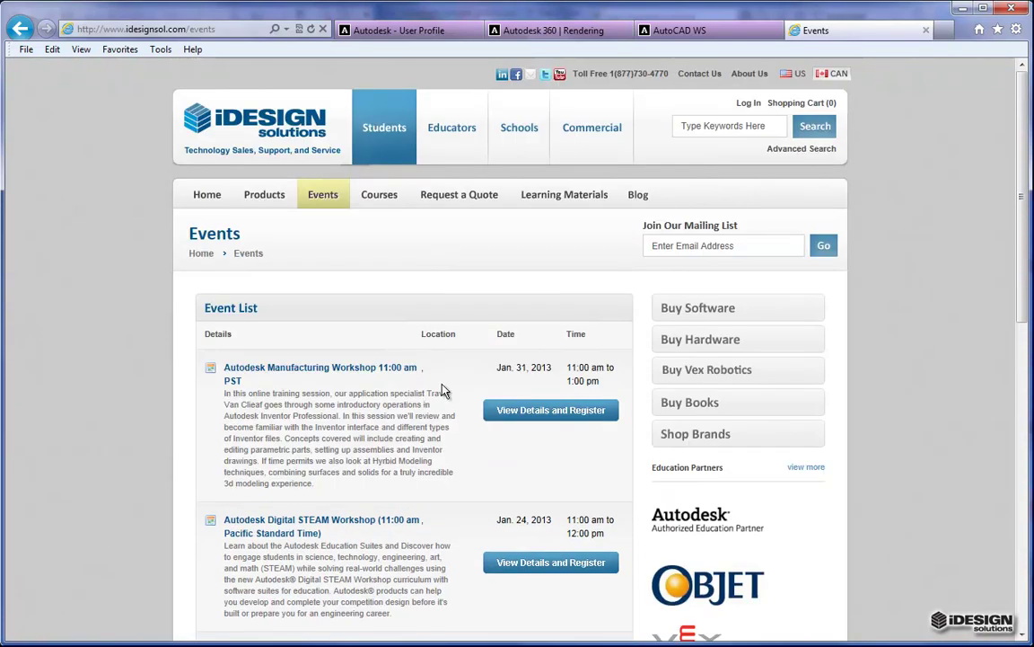